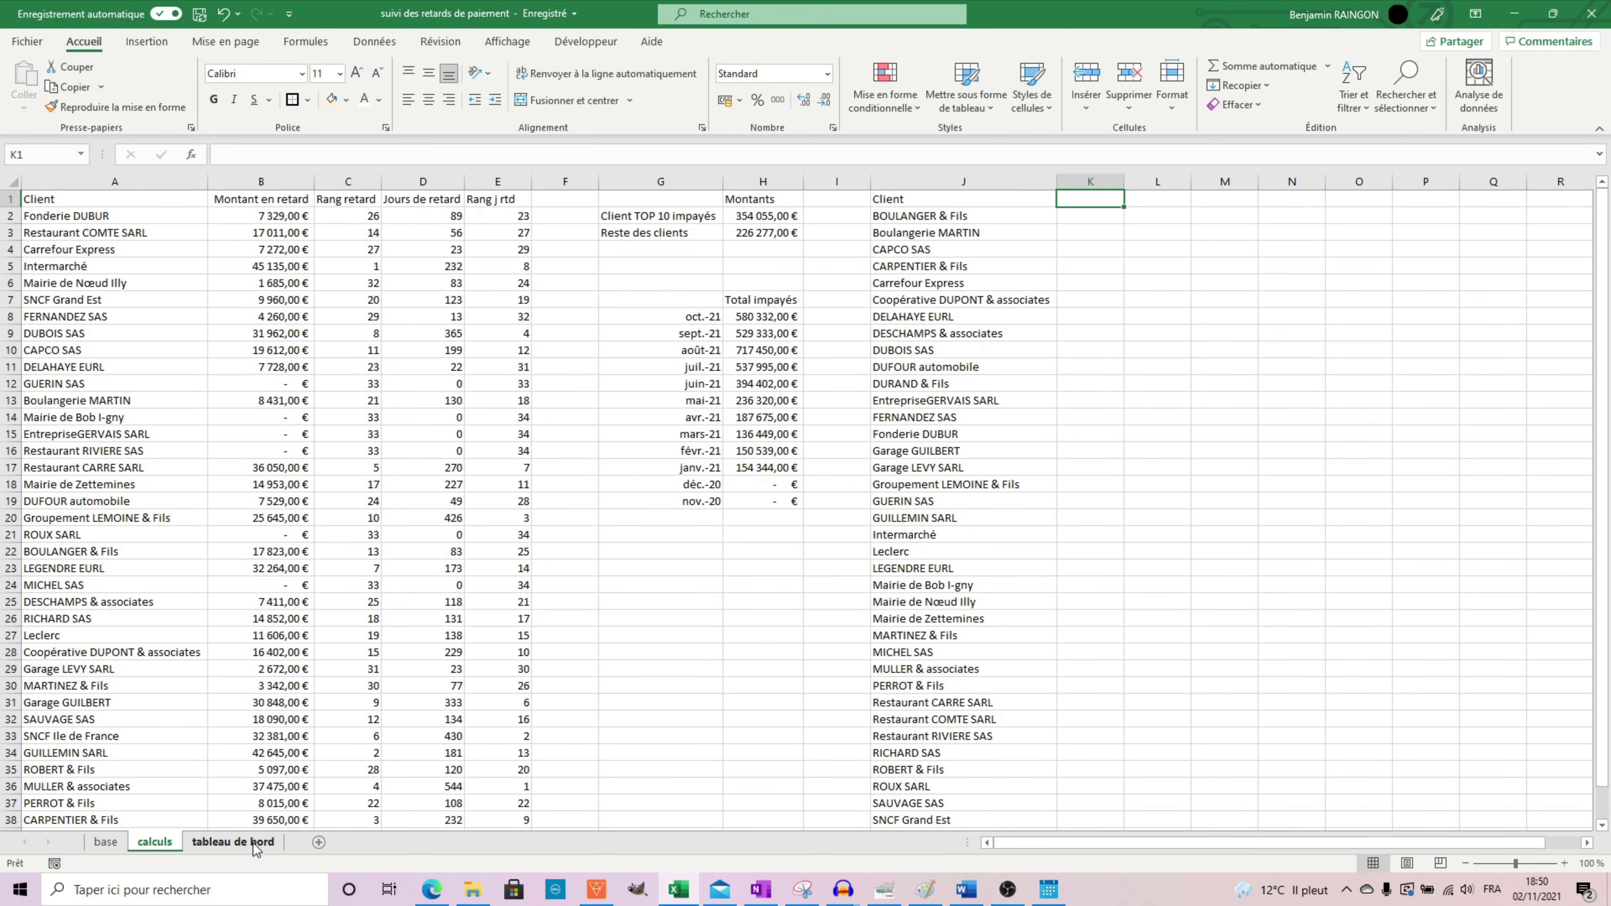
# Add a new worksheet after calculs and name it histo
pyautogui.click(320, 842)
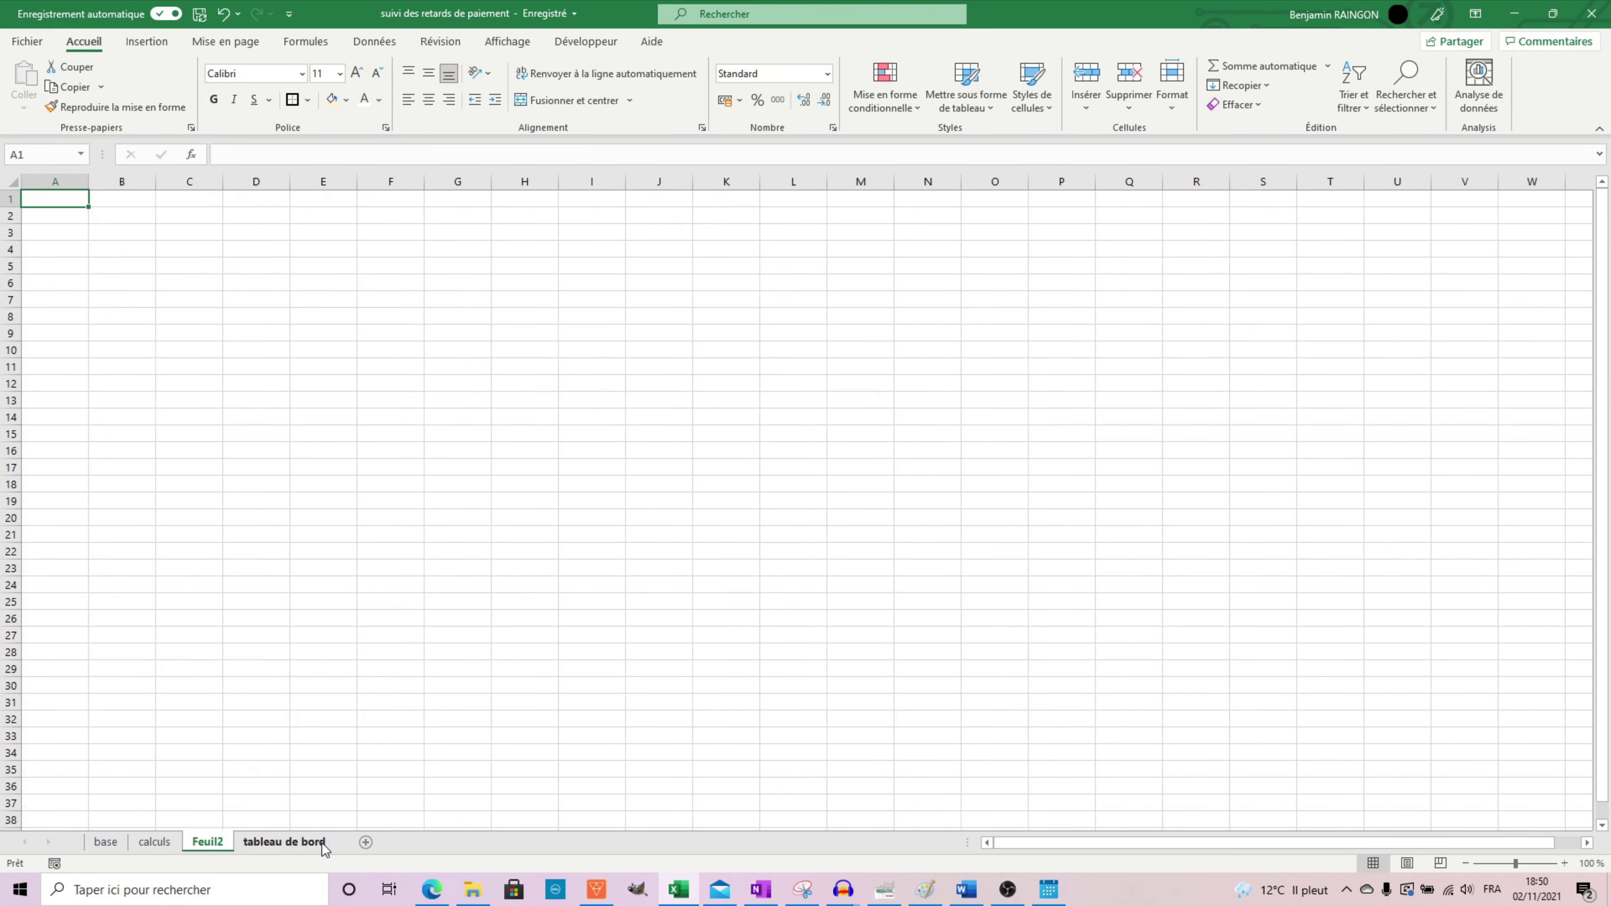
pyautogui.doubleClick(210, 844)
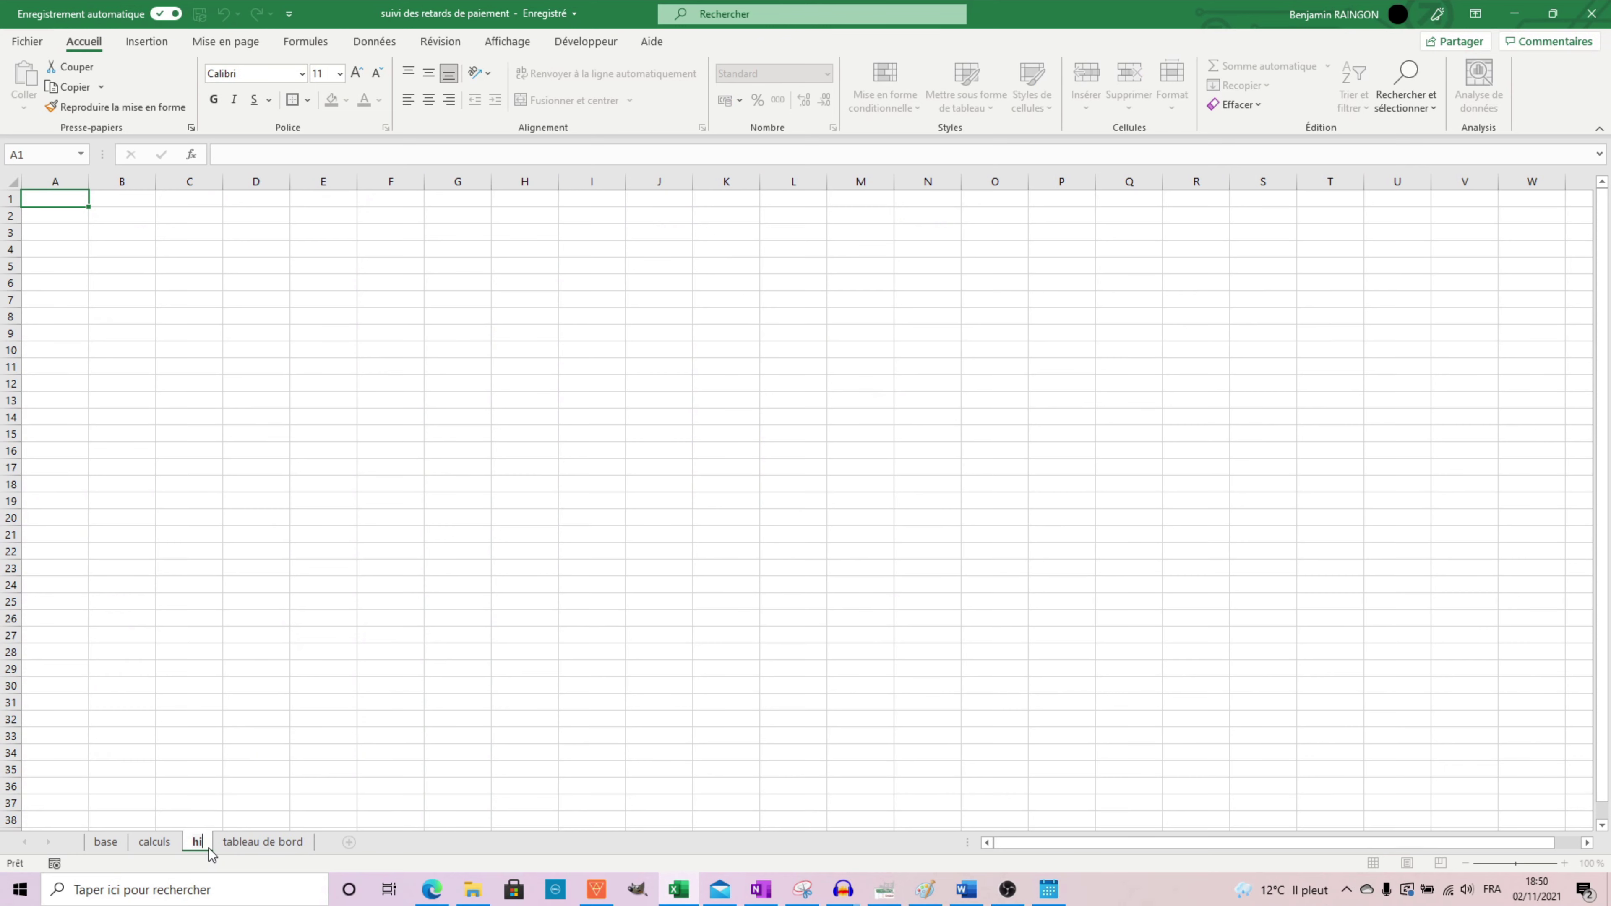
pyautogui.click(189, 769)
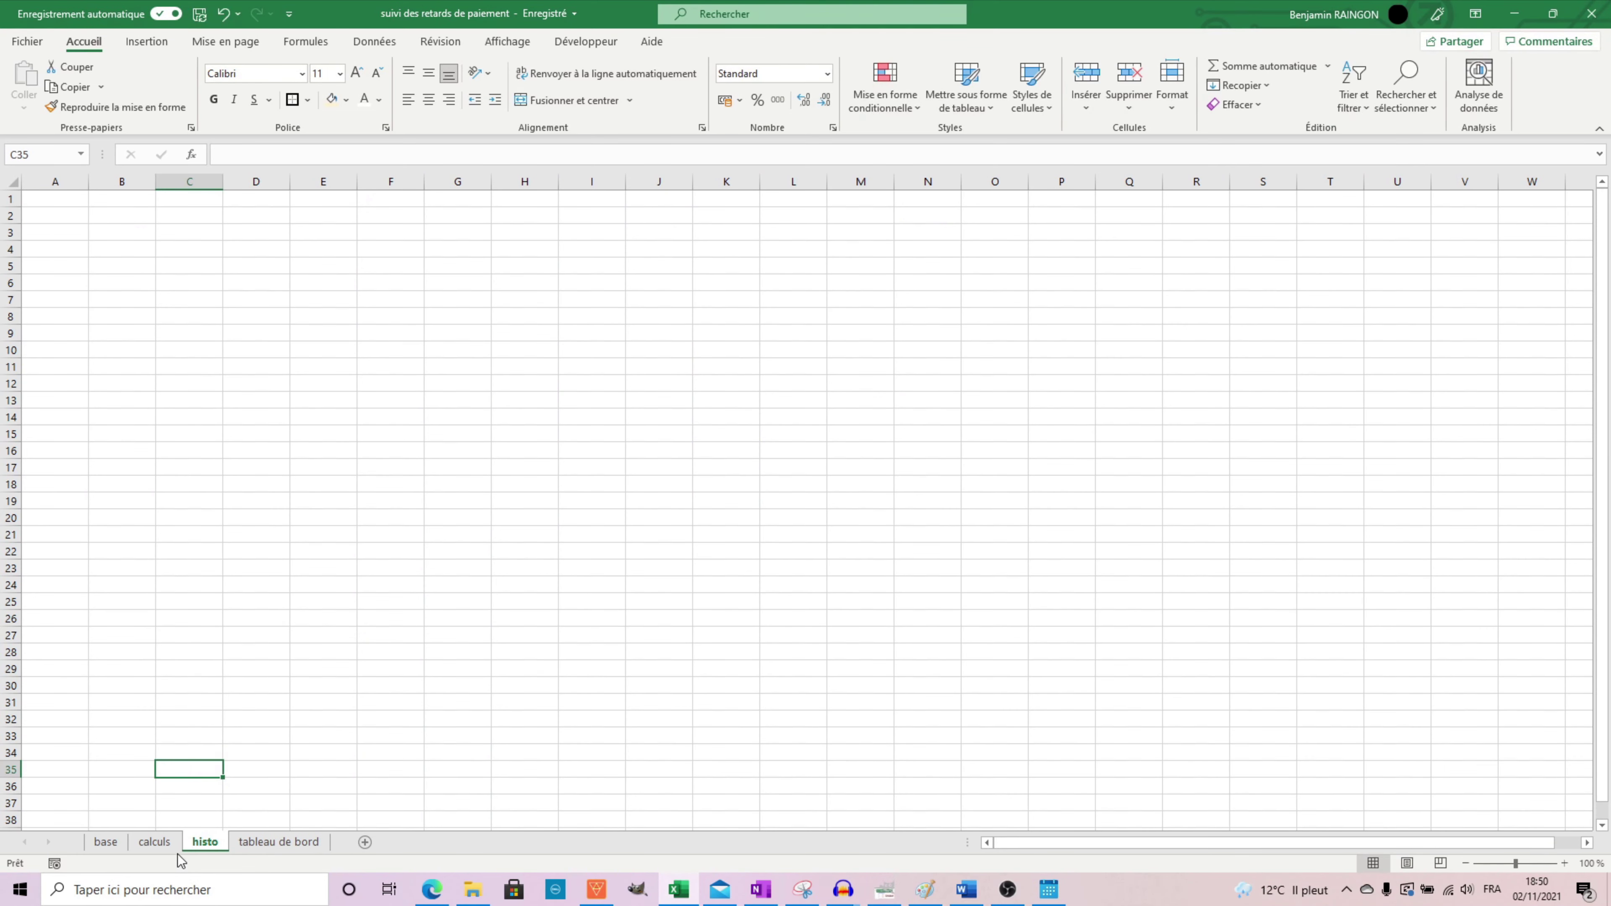
# Copy the client list from column J of the calculs sheet into column A of histo and insert an empty row above it
pyautogui.click(154, 842)
pyautogui.click(1000, 181)
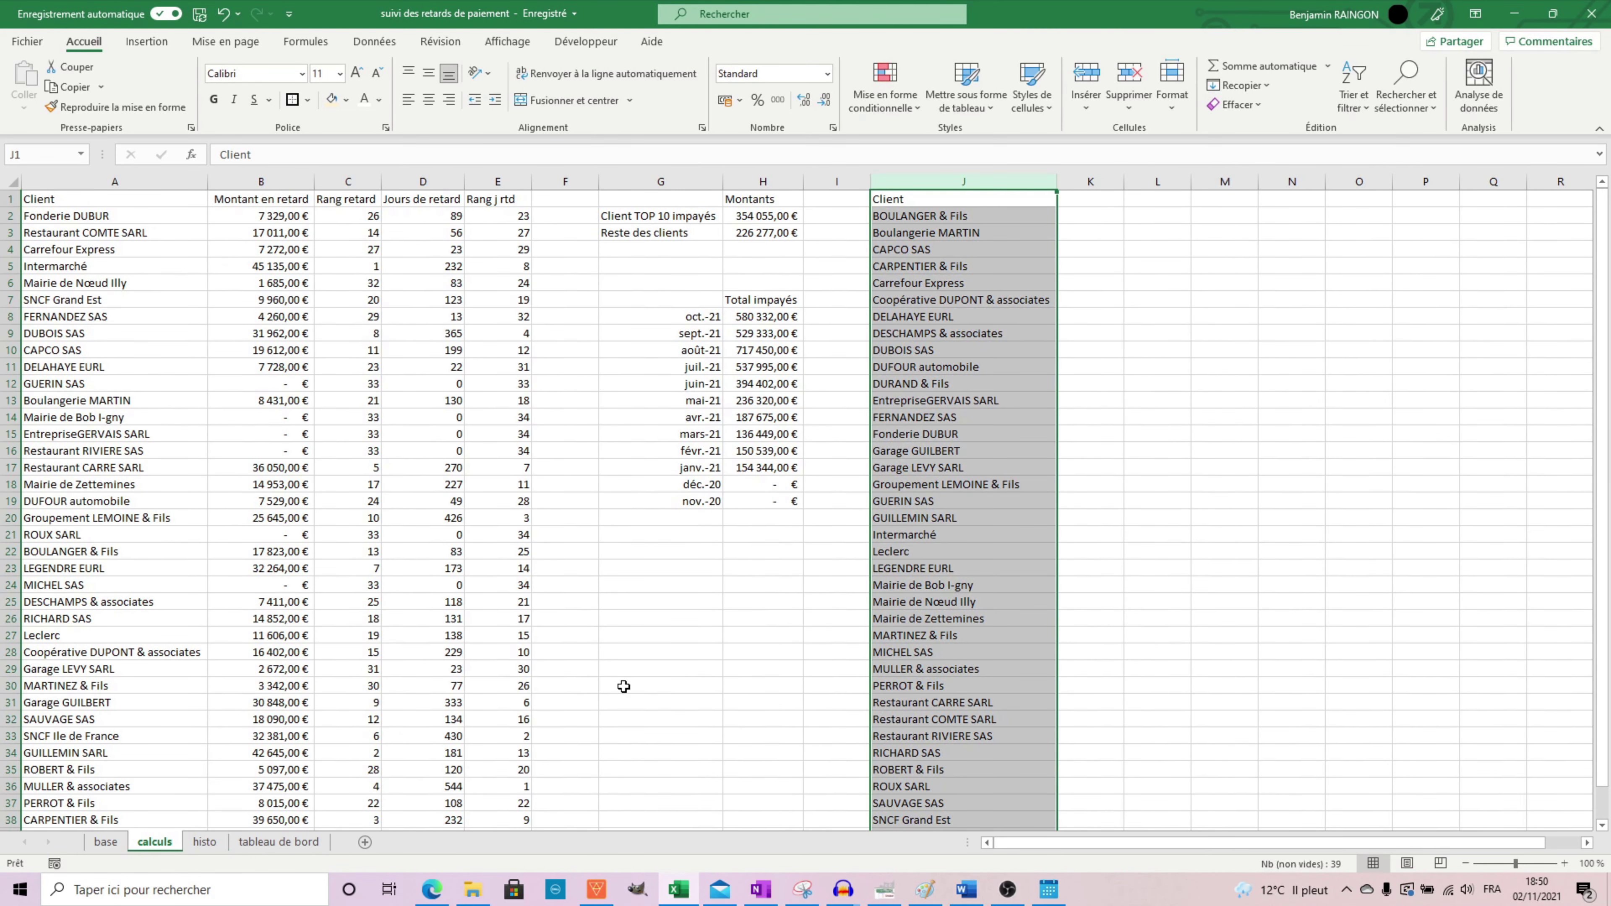
pyautogui.hotkey('ctrl', 'c')
pyautogui.click(204, 842)
pyautogui.click(40, 194)
pyautogui.hotkey('ctrl', 'v')
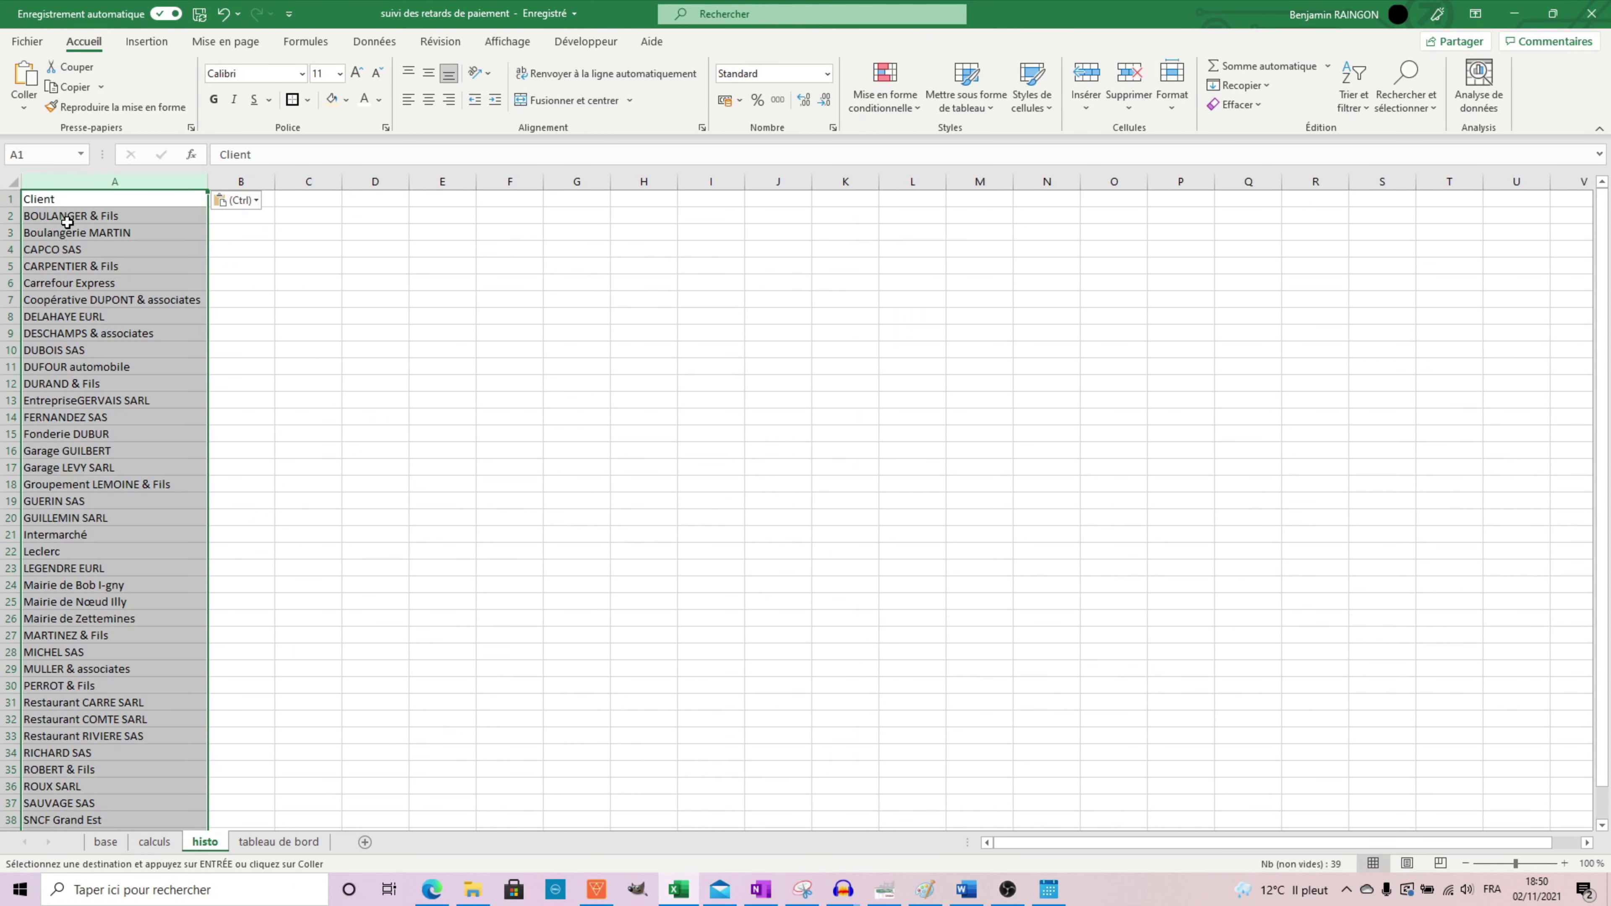
pyautogui.click(10, 198)
pyautogui.hotkey('ctrl', '+')
# Link cell M2 of histo to the current month in cell D2 of the tableau de bord sheet
pyautogui.click(240, 216)
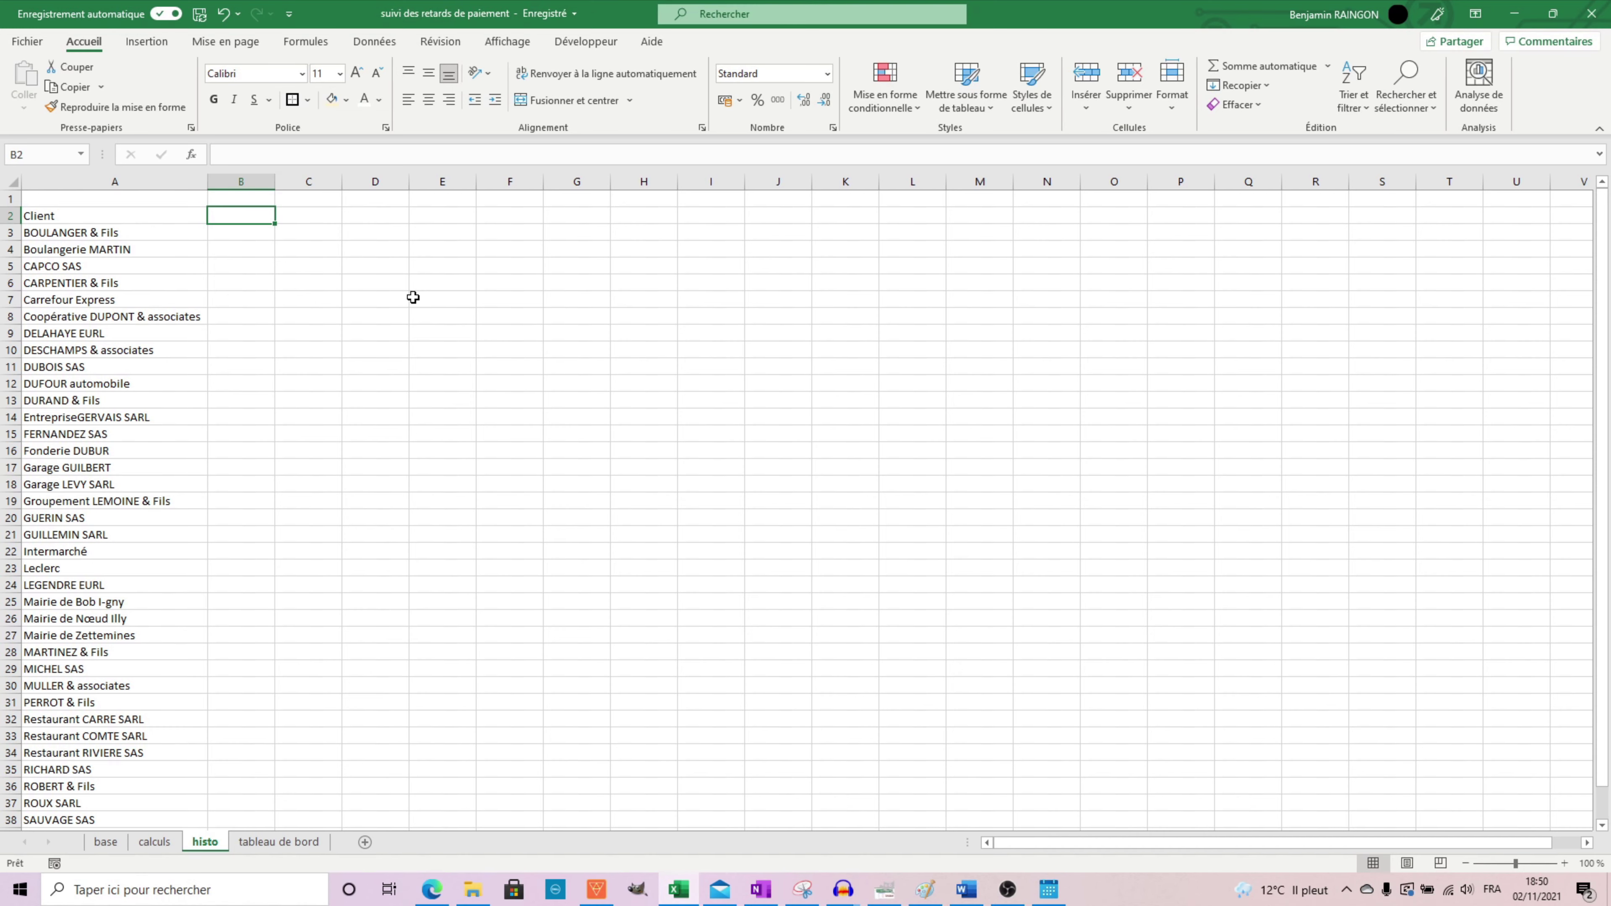
pyautogui.press('Right')
pyautogui.press('Right')
pyautogui.press('Right')
pyautogui.press('Right')
pyautogui.press('Right')
pyautogui.press('Right')
pyautogui.press('Right')
pyautogui.press('Right')
pyautogui.press('Right')
pyautogui.press('Right')
pyautogui.press('Right')
pyautogui.write('=')
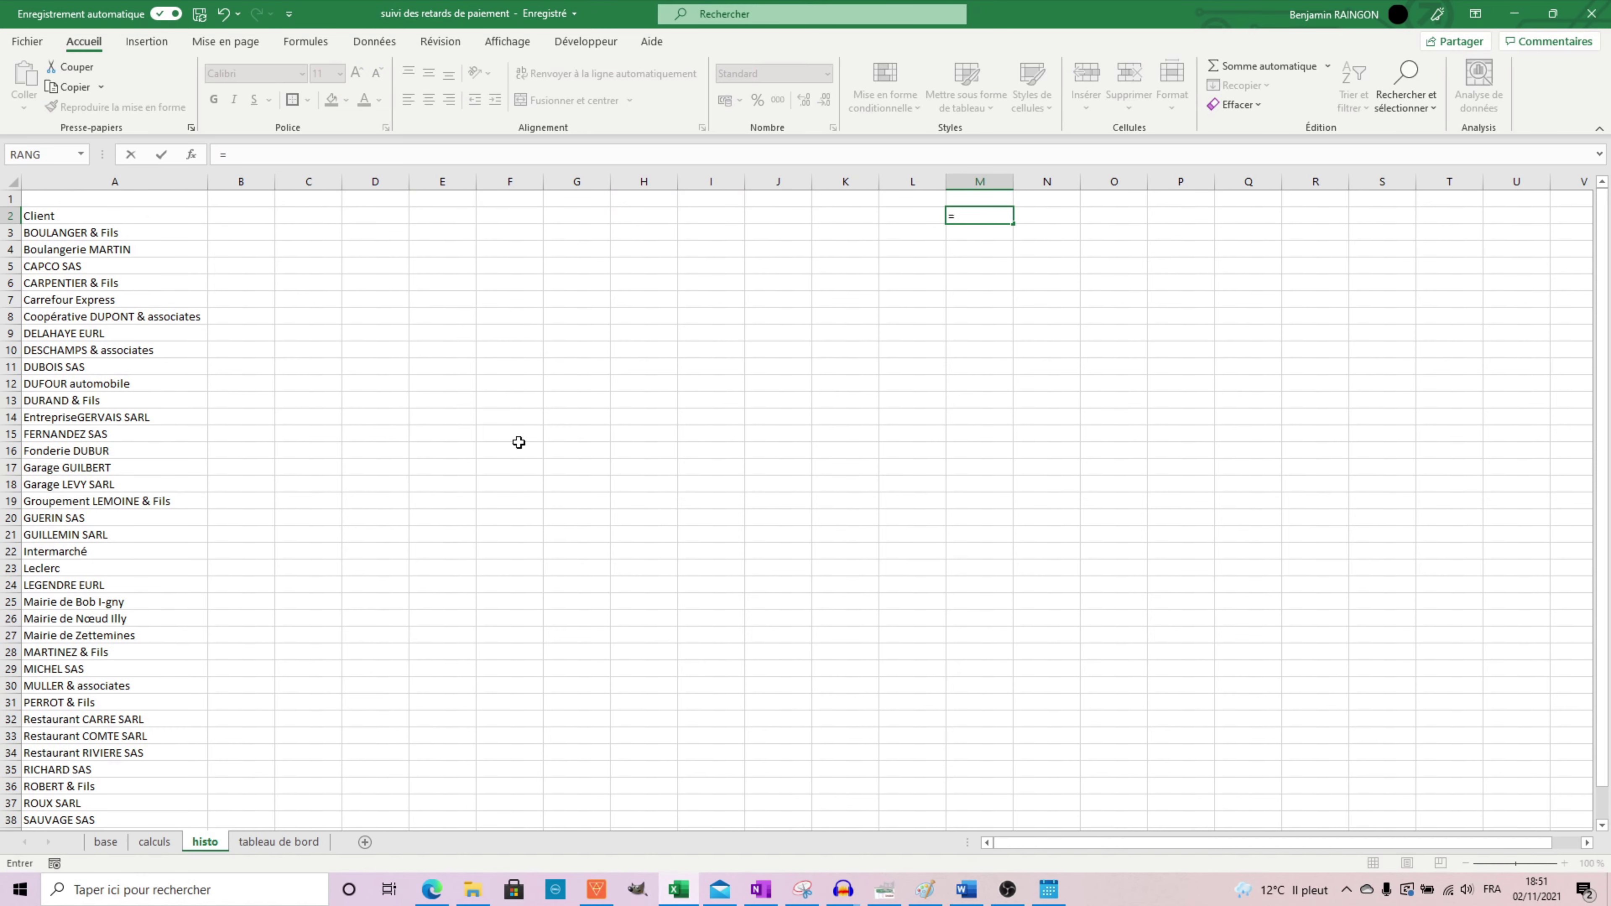
pyautogui.hotkey('ctrl', 'pagedown')
pyautogui.press('Return')
# Format M2 as a date showing the abbreviated month and two-digit year
pyautogui.click(828, 73)
pyautogui.click(806, 540)
pyautogui.click(396, 354)
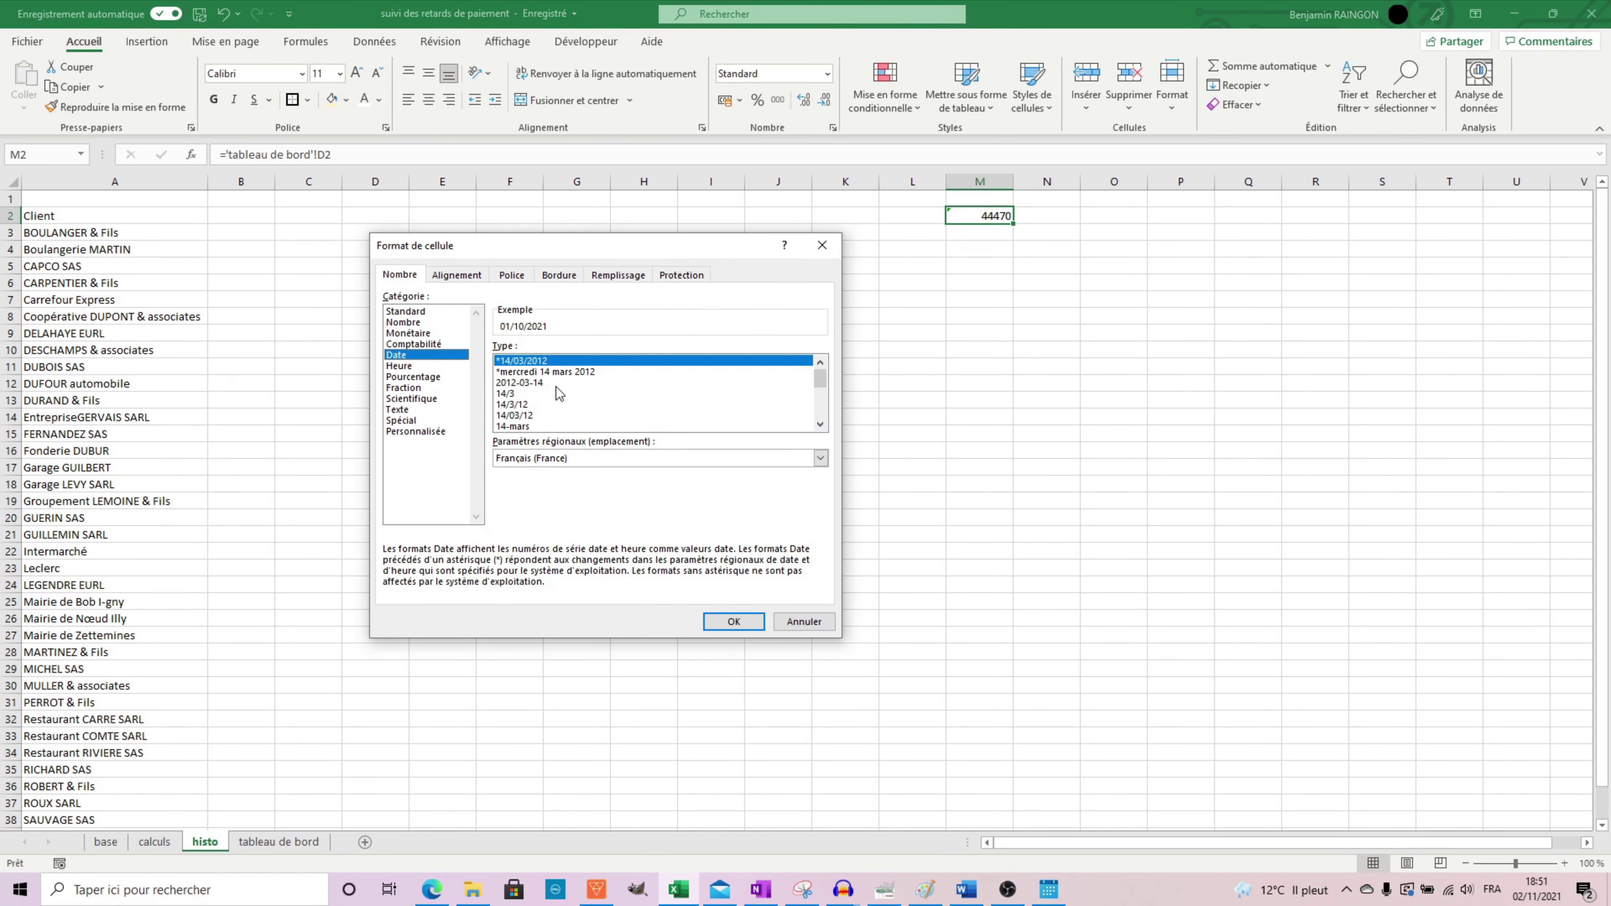
pyautogui.scroll(-2, 637, 391)
pyautogui.doubleClick(637, 394)
# Enter =MOIS.DECALER(M2;-1) in L2 and extend it back to B2 with the same month-year format as M2
pyautogui.press('Left')
pyautogui.write('=')
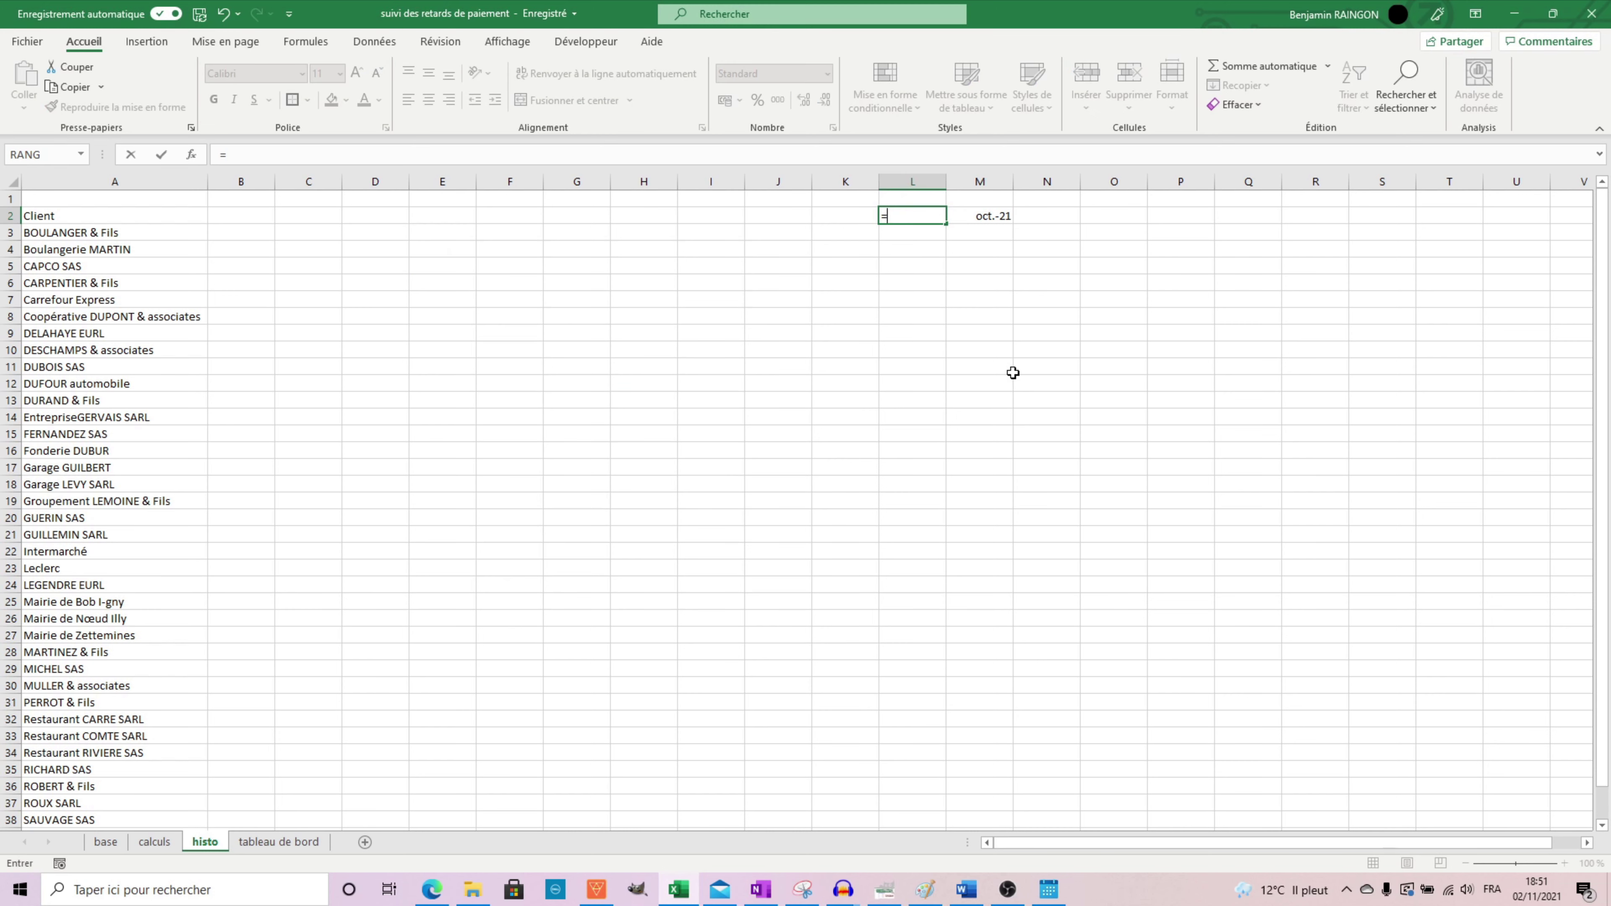
pyautogui.write('mois.decaler(')
pyautogui.press('Return')
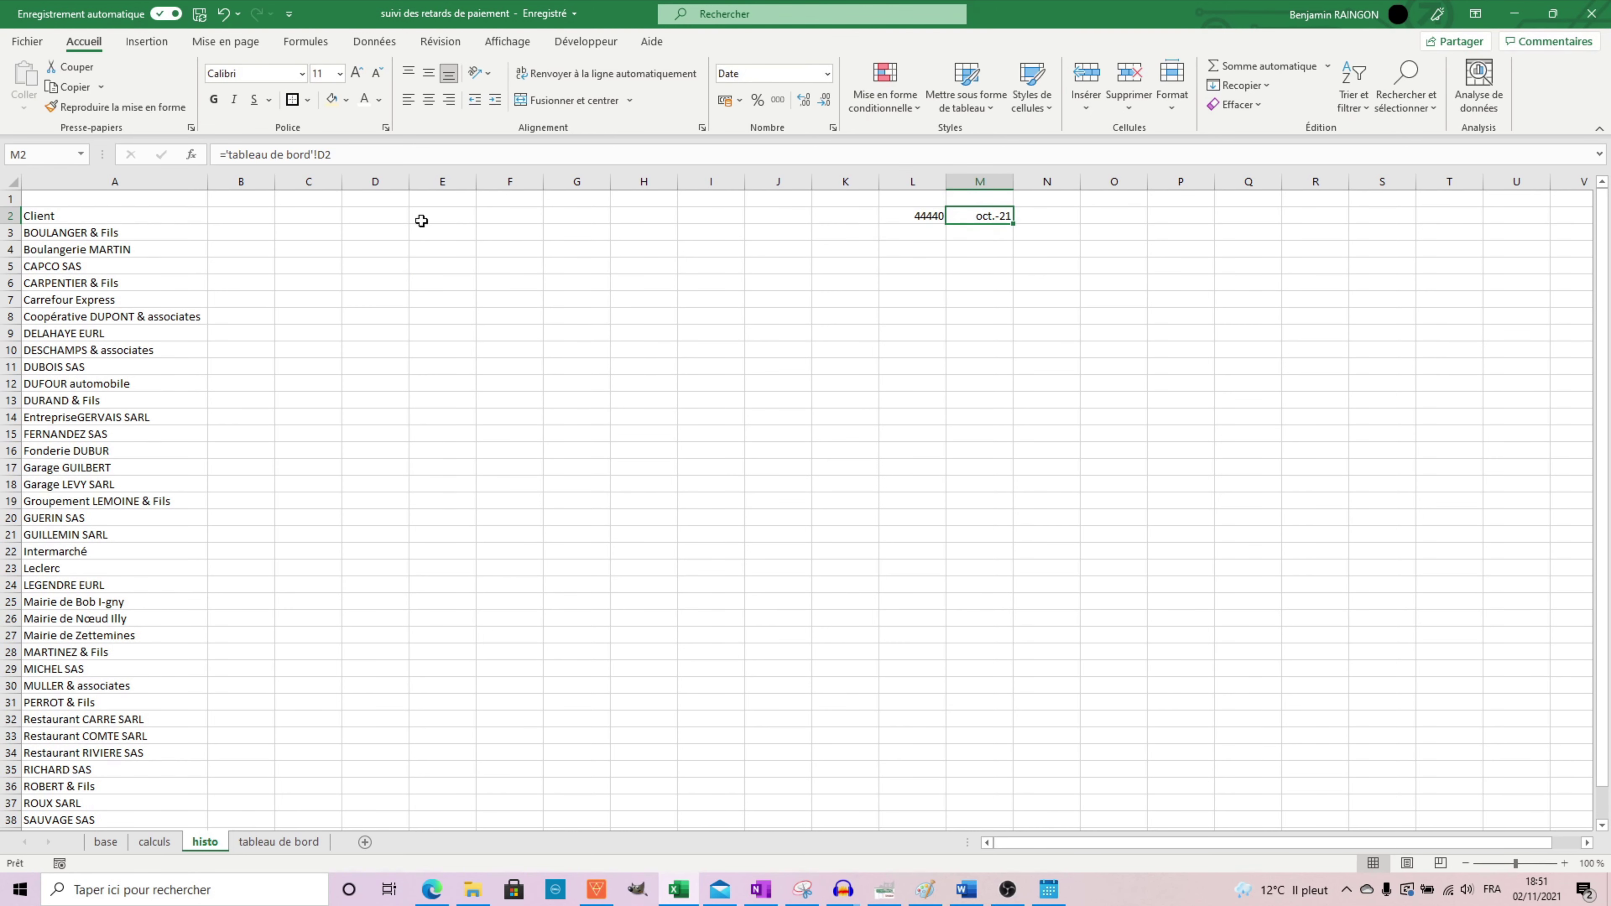
pyautogui.moveTo(946, 224); pyautogui.dragTo(979, 199)
# Merge and centre B1:M1 and title it "Historique retards de paiement en euros"
pyautogui.click(243, 199)
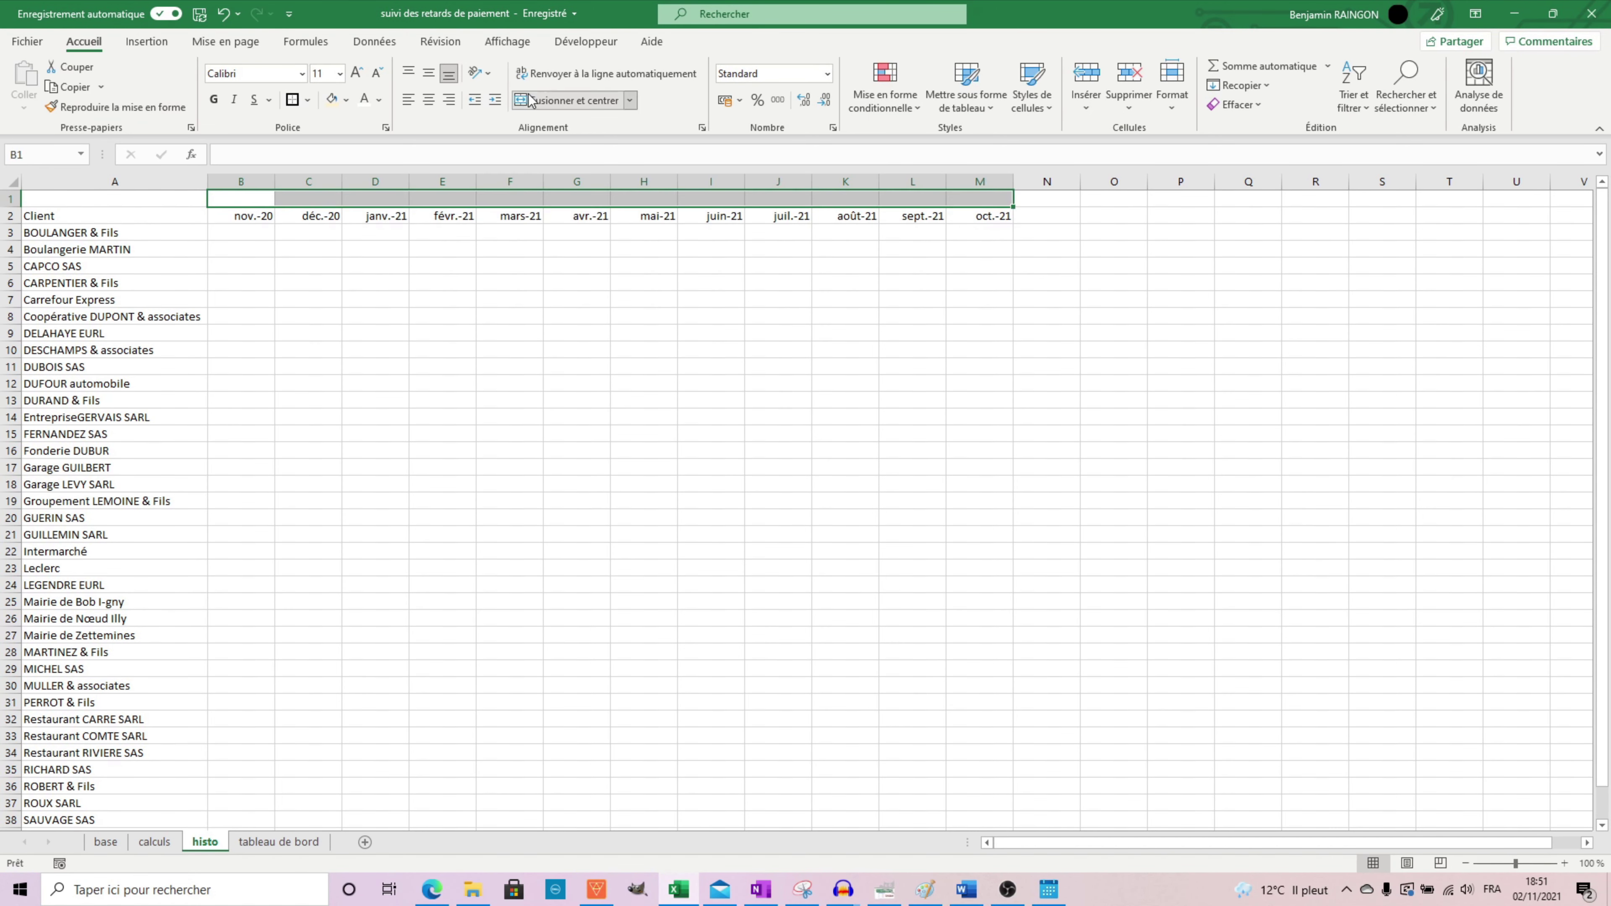
pyautogui.click(574, 99)
pyautogui.write('Historique')
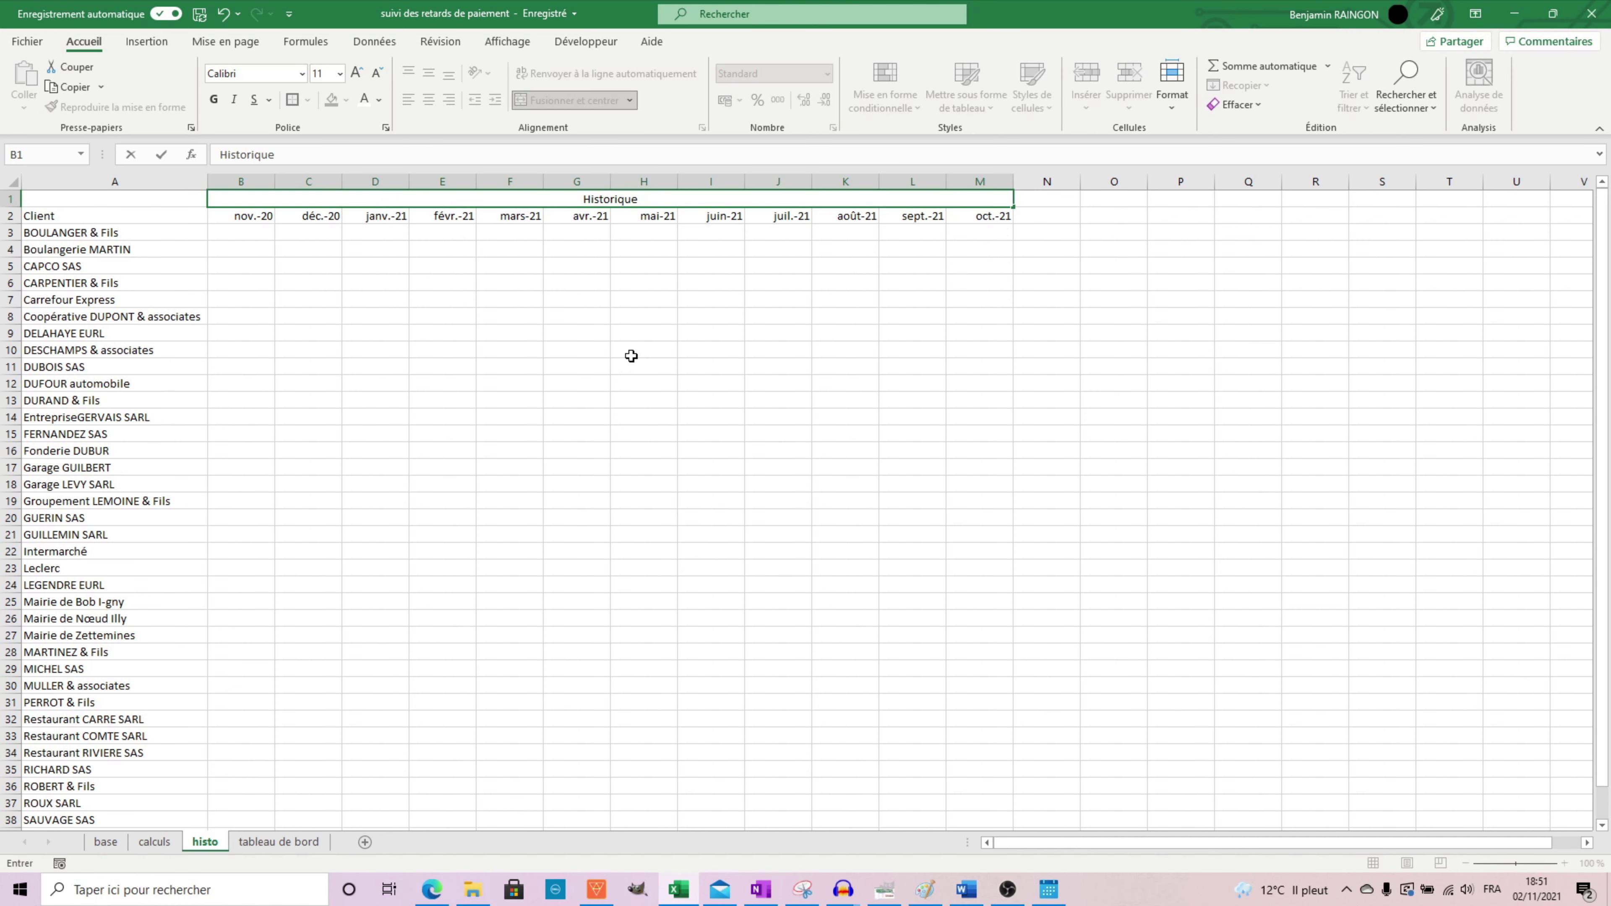
pyautogui.write(' prixnt en euros')
pyautogui.press('Return')
# Duplicate the title and month headers from B1:M2 into the block starting at N1
pyautogui.moveTo(711, 198); pyautogui.dragTo(710, 215)
pyautogui.hotkey('ctrl', 'c')
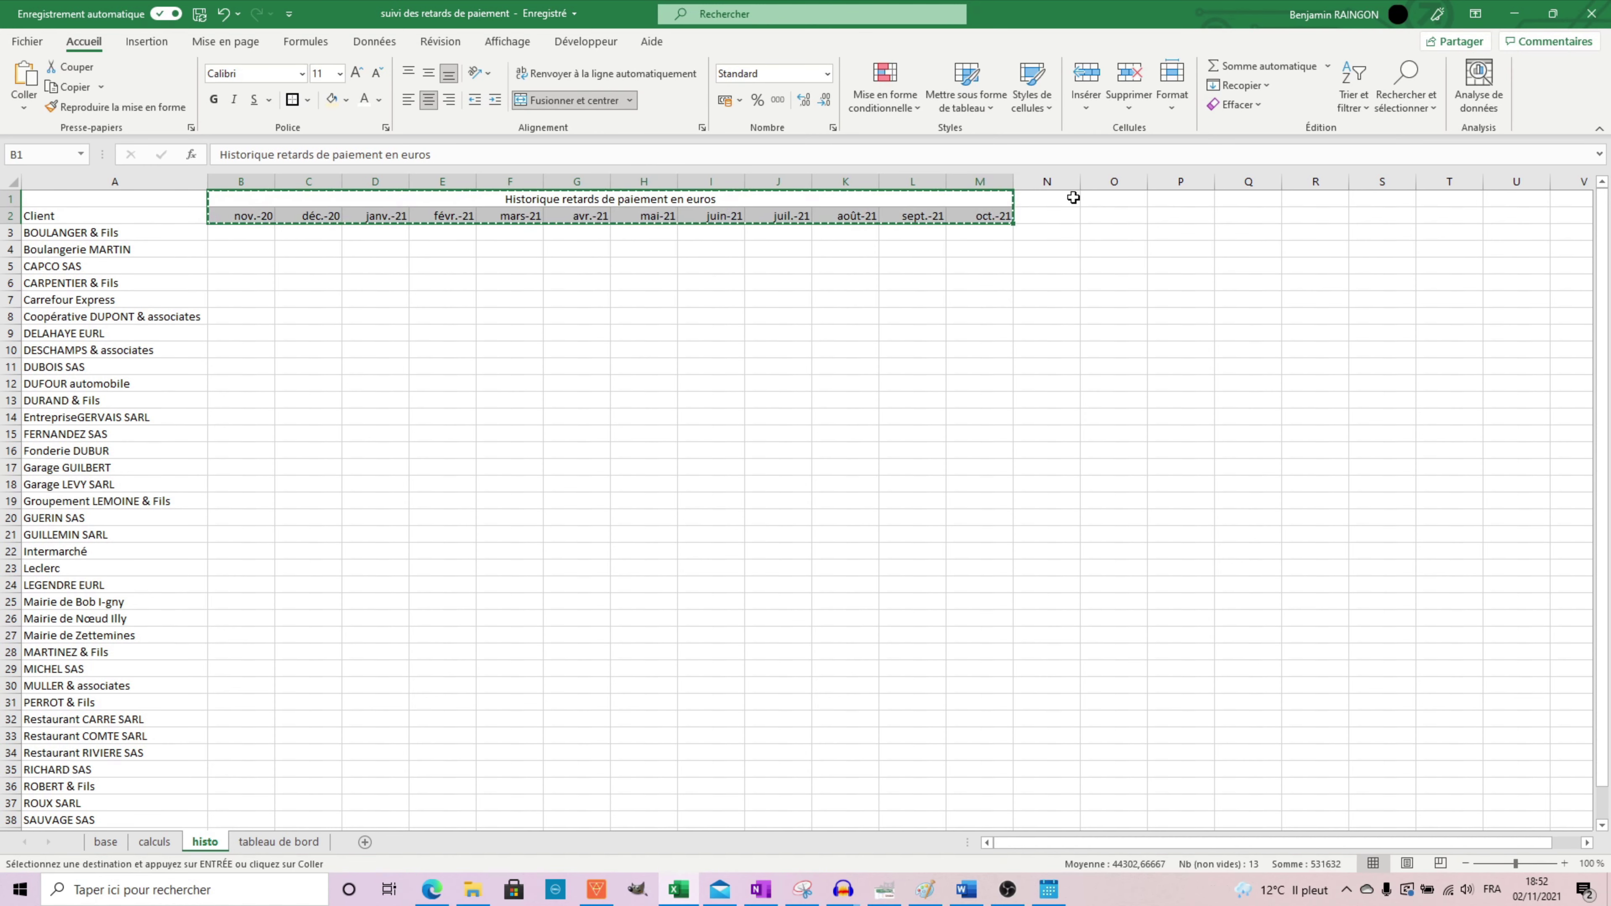
pyautogui.click(1070, 198)
pyautogui.hotkey('ctrl', 'v')
pyautogui.moveTo(1181, 283); pyautogui.dragTo(1517, 342)
pyautogui.moveTo(1398, 300); pyautogui.dragTo(1330, 316)
# Replace the formula in Y2 with L2's formula, =MOIS.DECALER(M2;-1)
pyautogui.click(660, 216)
pyautogui.click(1464, 215)
pyautogui.click(592, 215)
pyautogui.moveTo(342, 155); pyautogui.dragTo(139, 159)
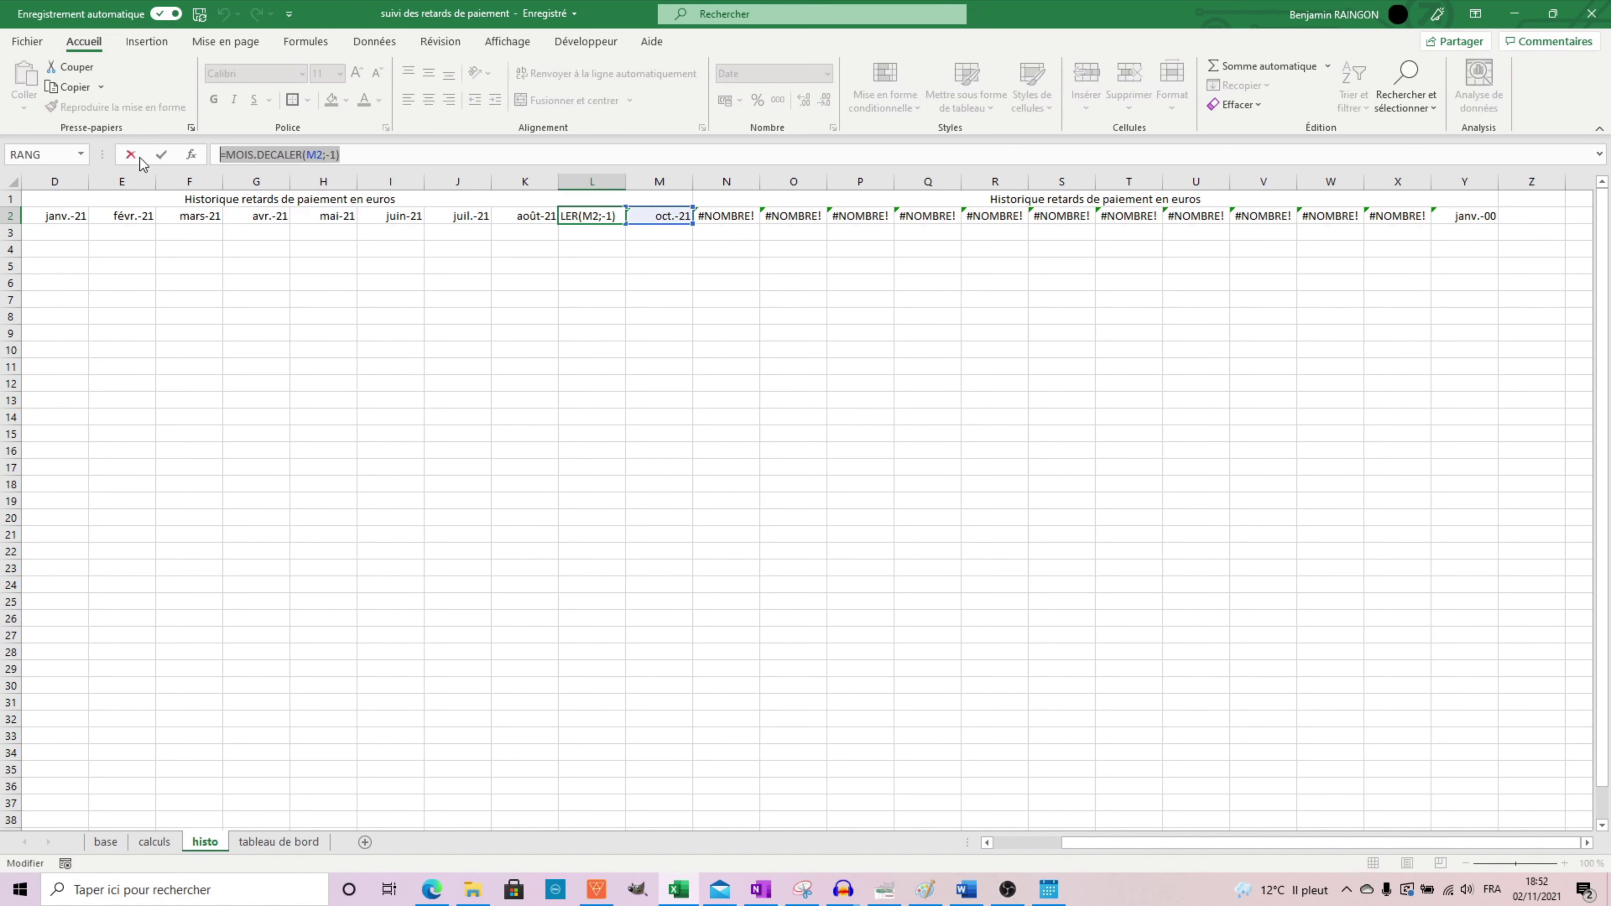
pyautogui.hotkey('ctrl', 'c')
pyautogui.press('Escape')
pyautogui.click(1464, 216)
pyautogui.hotkey('ctrl', 'v')
# Change the second block's title to "Historique retards de paiement en jours"
pyautogui.click(1269, 200)
pyautogui.press('F2')
pyautogui.hotkey('ctrl', 'shift', 'Left')
pyautogui.write('jours')
pyautogui.press('Return')
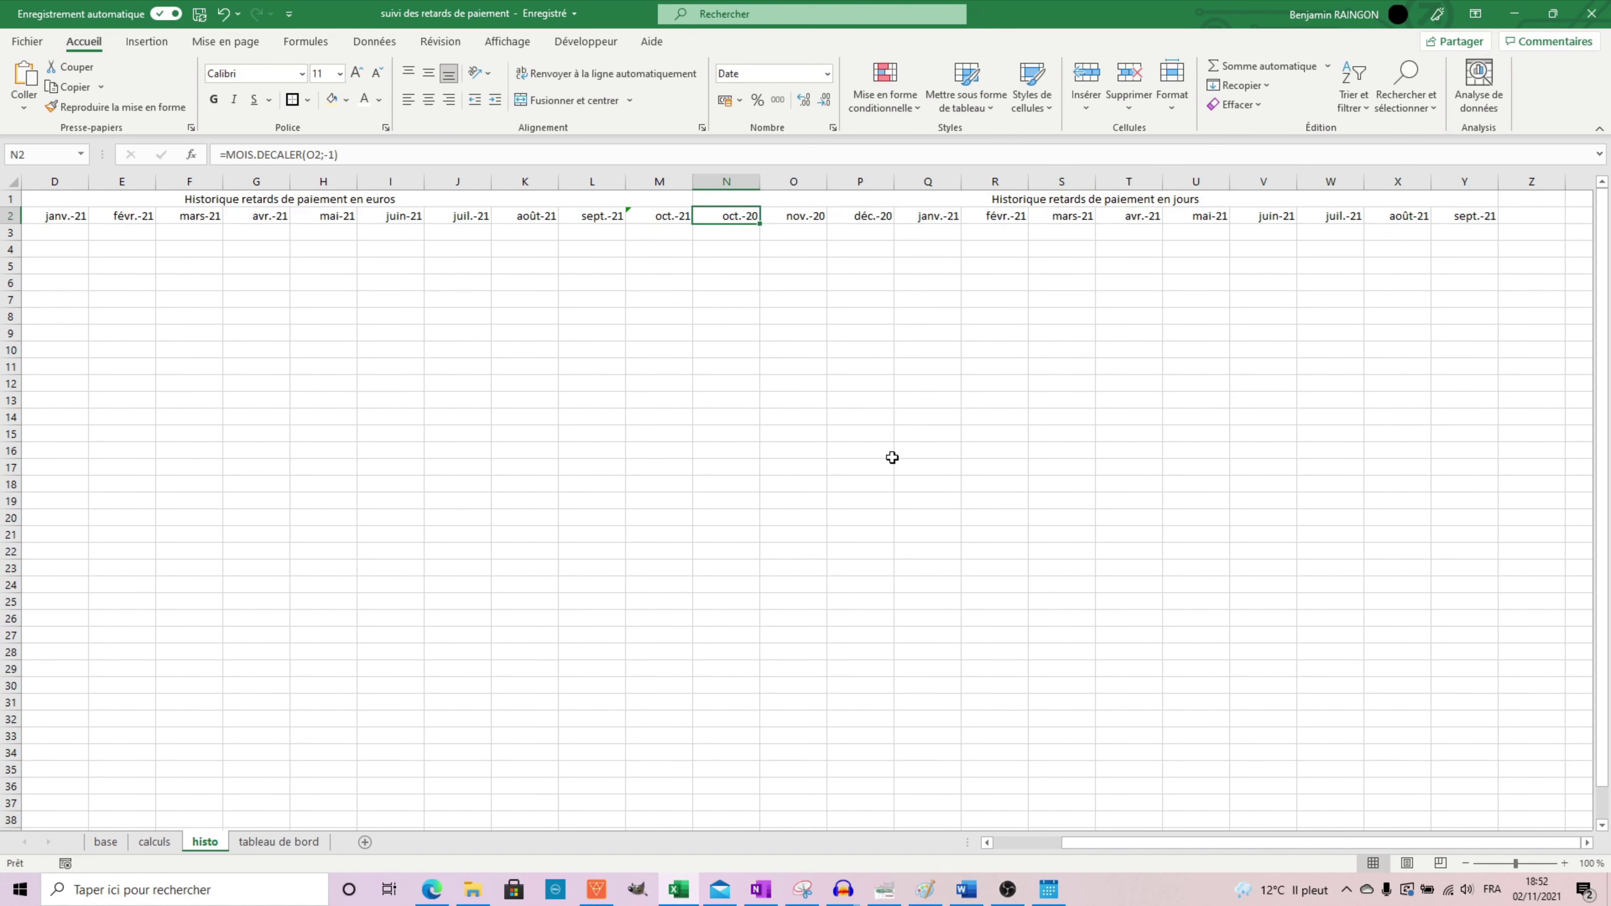
# Build a SOMME.SI.ENS formula in B3 summing base!E:E where base!G:G is above 0, base!A:A matches B2 and base!C:C matches A3
pyautogui.hscroll(-5, 891, 456)
pyautogui.click(241, 233)
pyautogui.write('=somme.si.ens(')
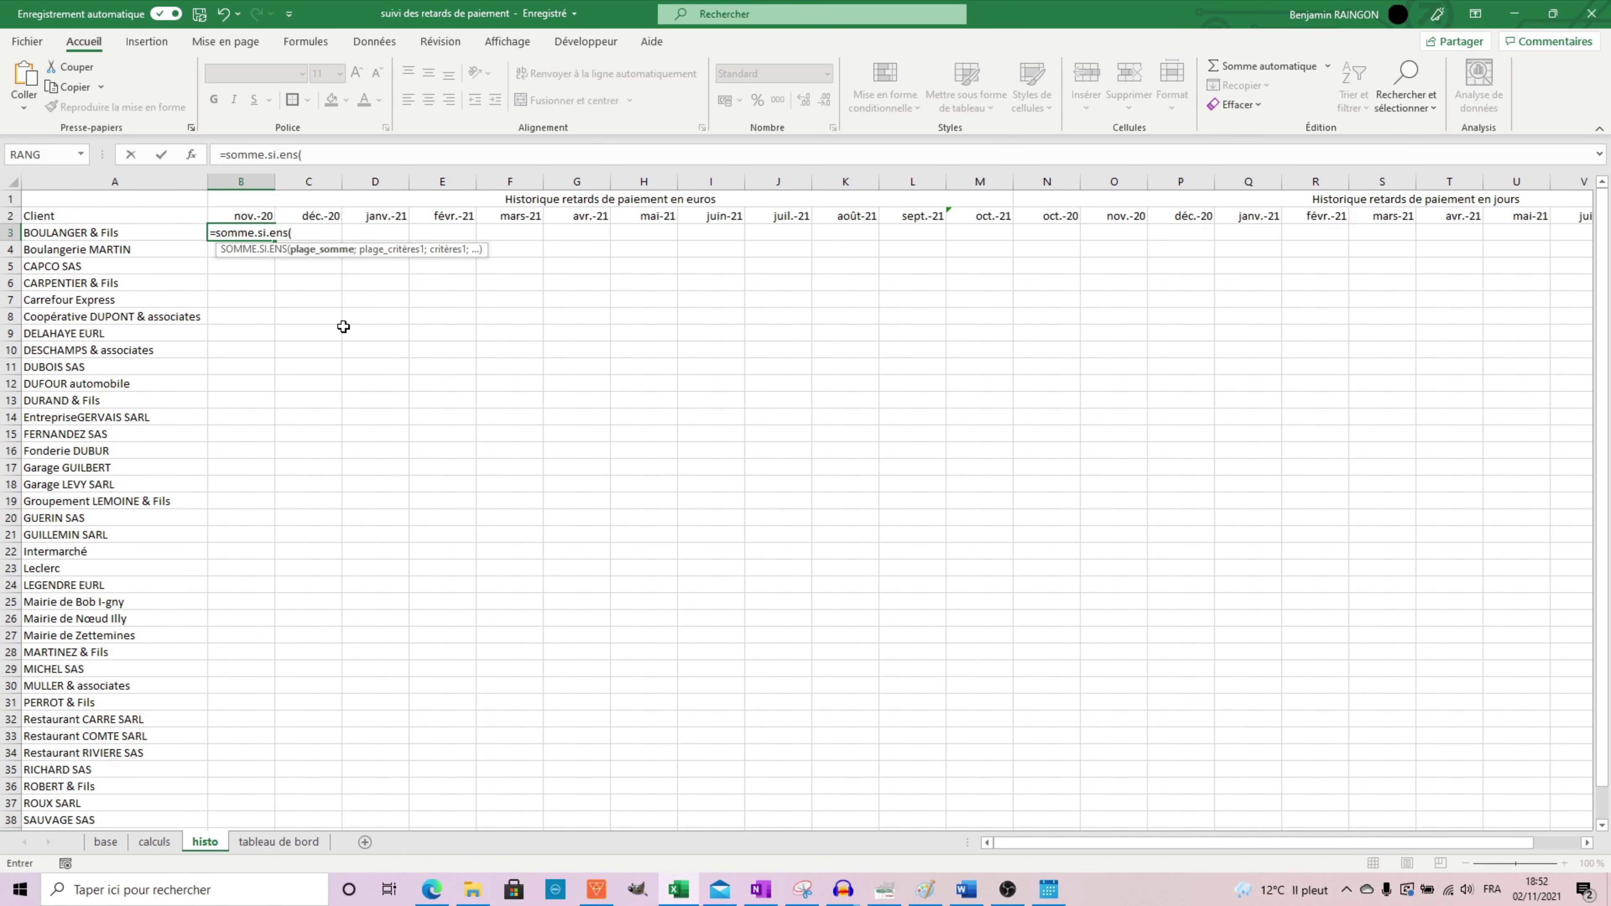
pyautogui.click(105, 842)
pyautogui.click(413, 182)
pyautogui.write(';')
pyautogui.click(635, 180)
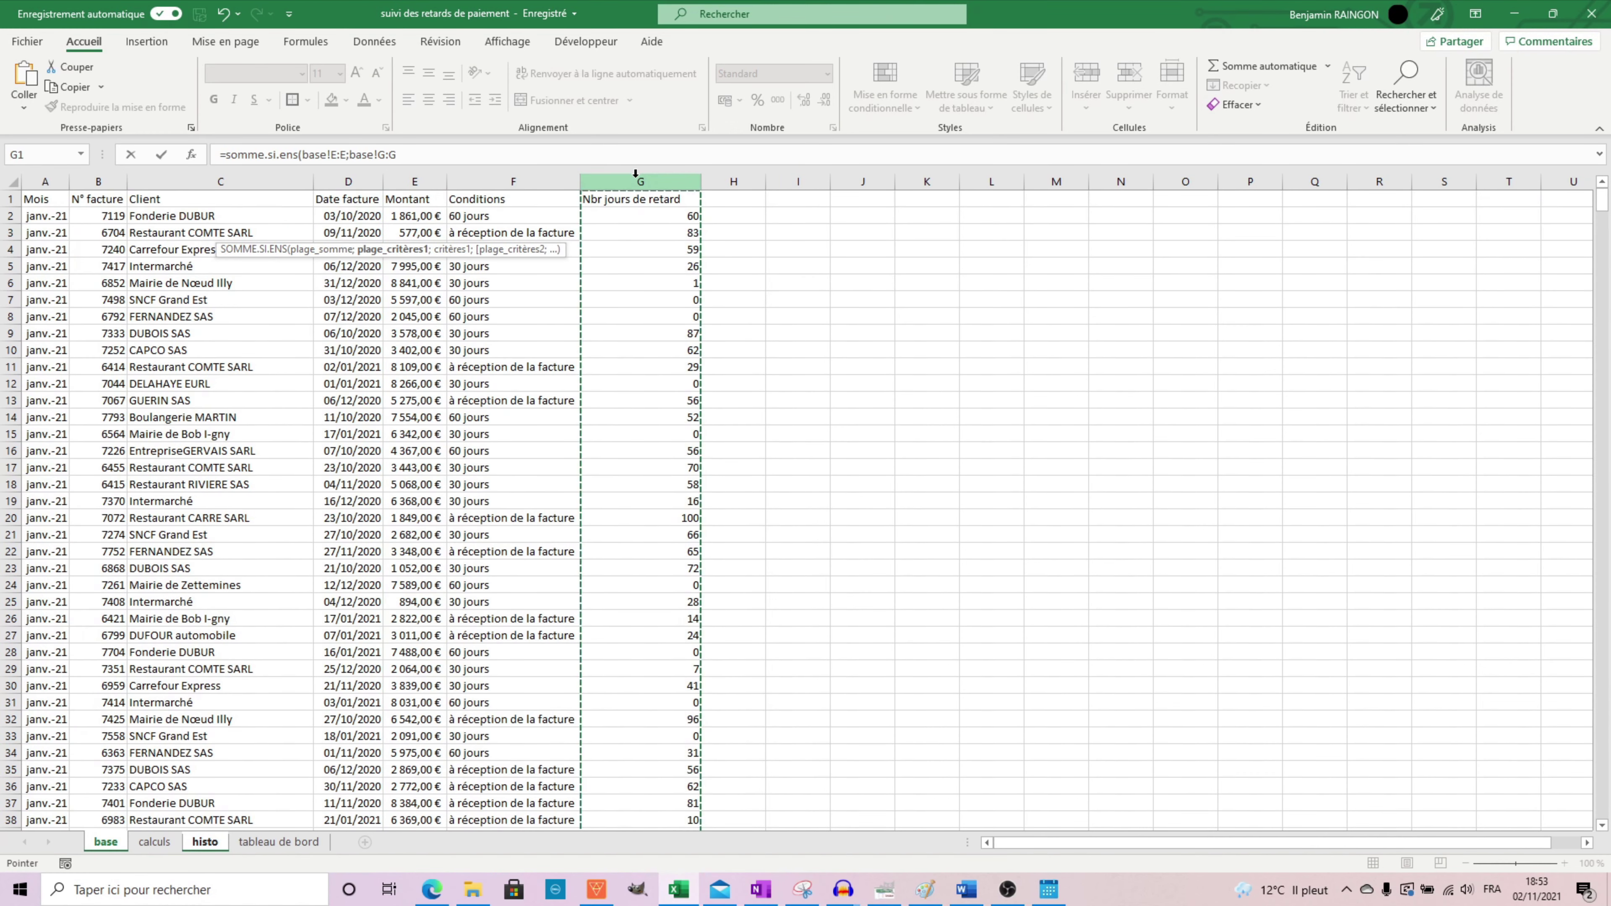
pyautogui.write(';">"&0;')
pyautogui.click(46, 182)
pyautogui.write(';')
pyautogui.click(205, 841)
# Lock the base columns in B3's formula as absolute, fix the month as B$2 and the client as $A3, and validate it
pyautogui.click(341, 155)
pyautogui.press('F4')
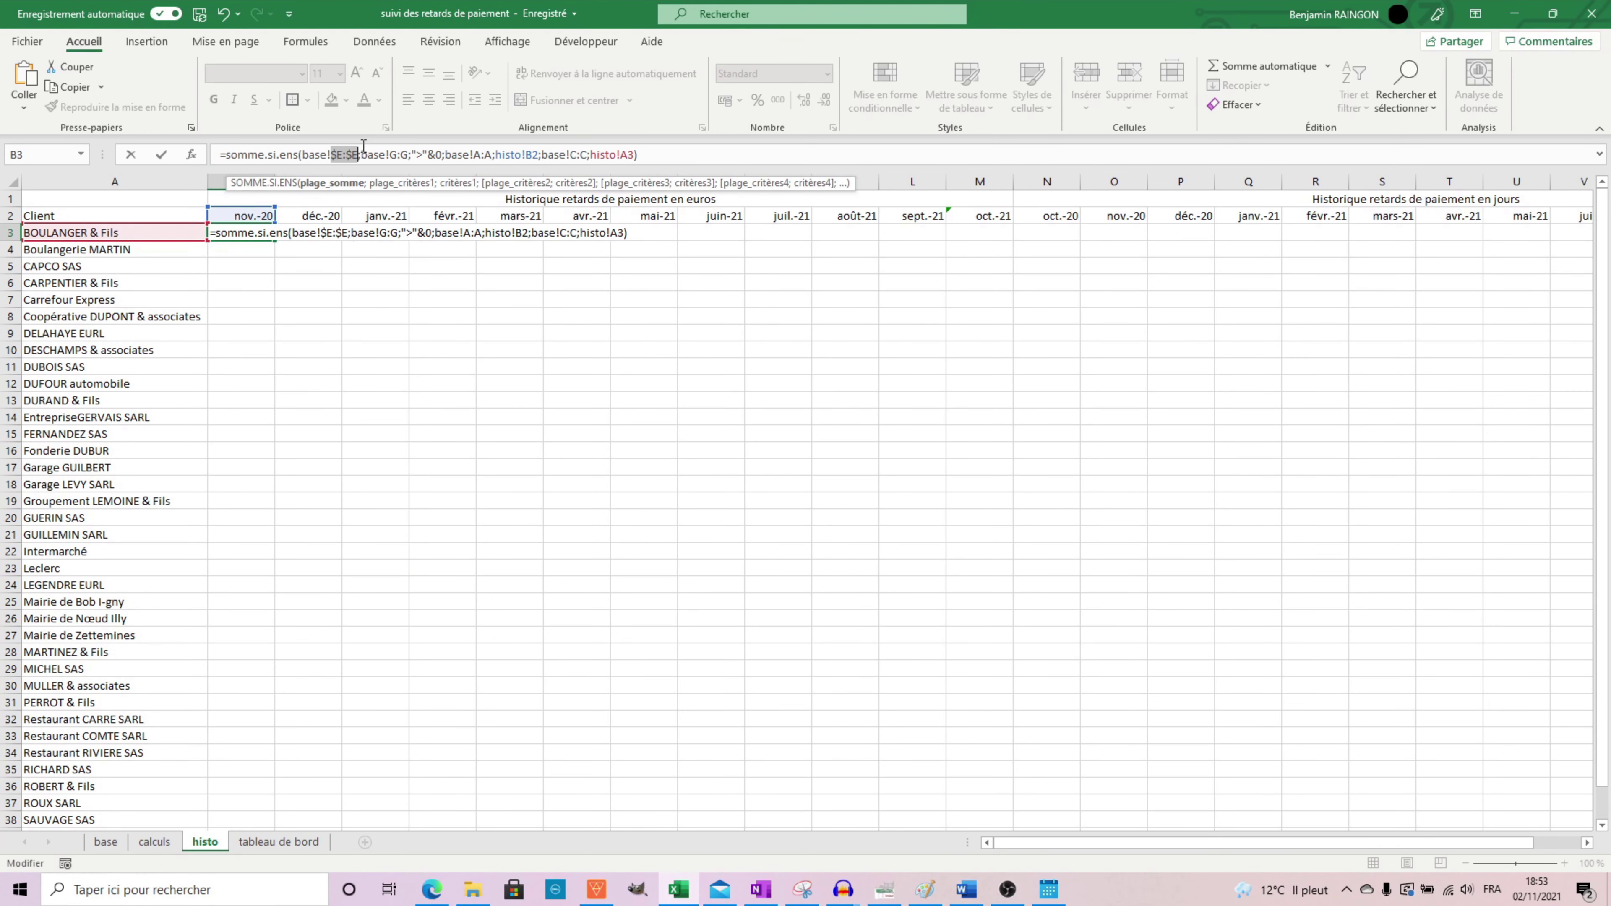
pyautogui.click(398, 155)
pyautogui.press('F4')
pyautogui.click(495, 155)
pyautogui.press('F4')
pyautogui.click(555, 154)
pyautogui.press('F4')
pyautogui.press('F4')
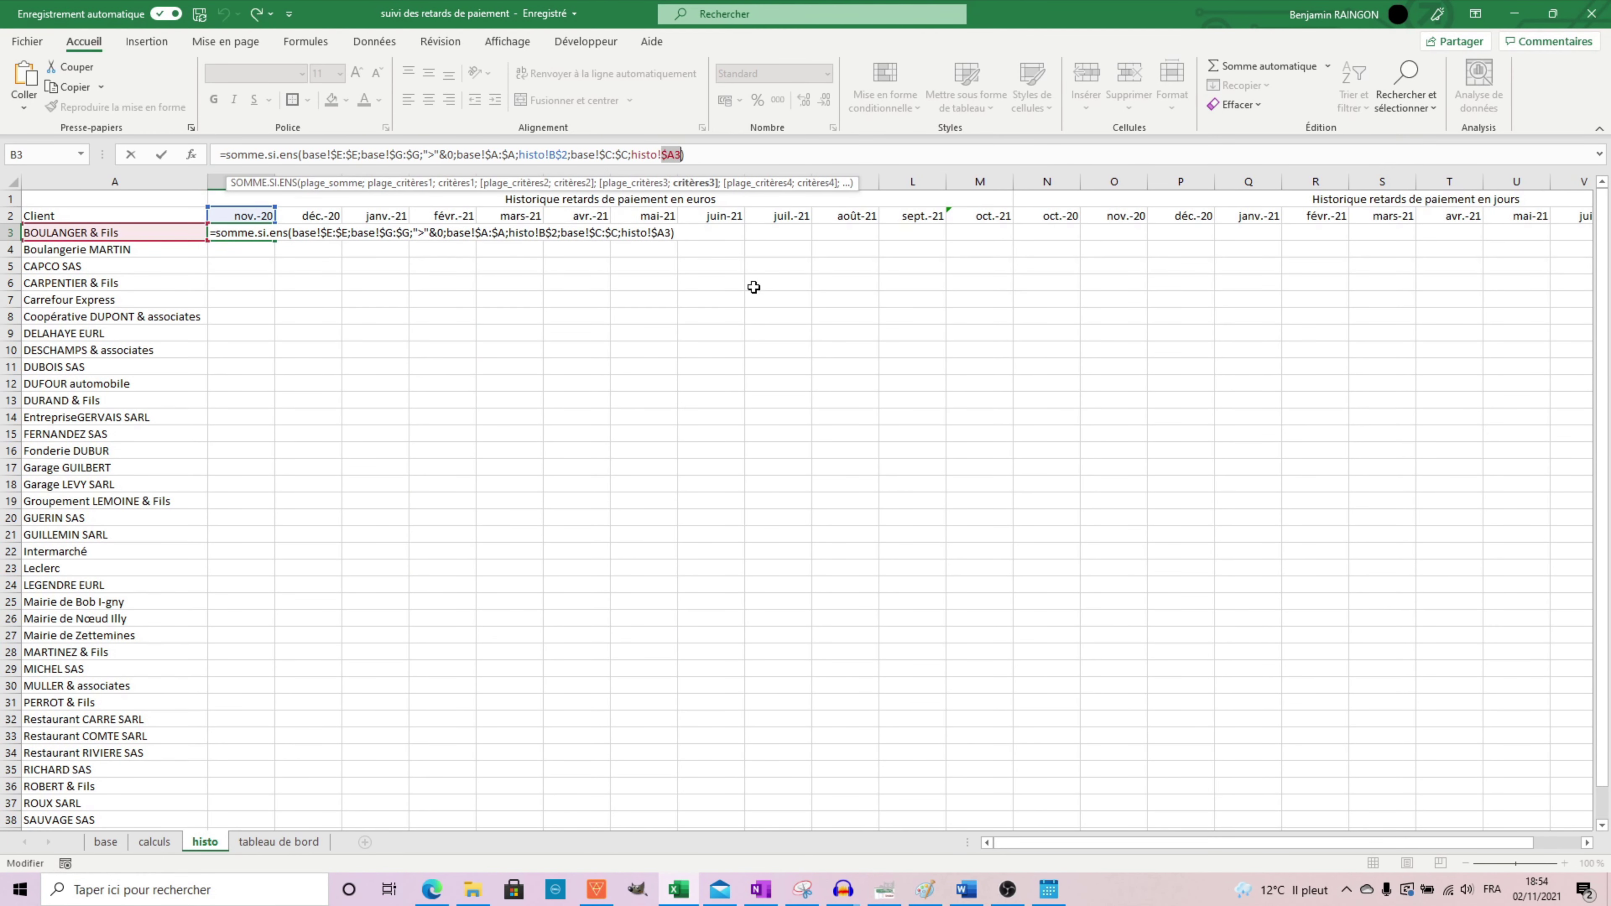
pyautogui.press('Return')
# Fill the B3 formula down all client rows and across the month columns through column N
pyautogui.doubleClick(275, 240)
pyautogui.moveTo(275, 825); pyautogui.dragTo(1013, 729)
pyautogui.click(980, 216)
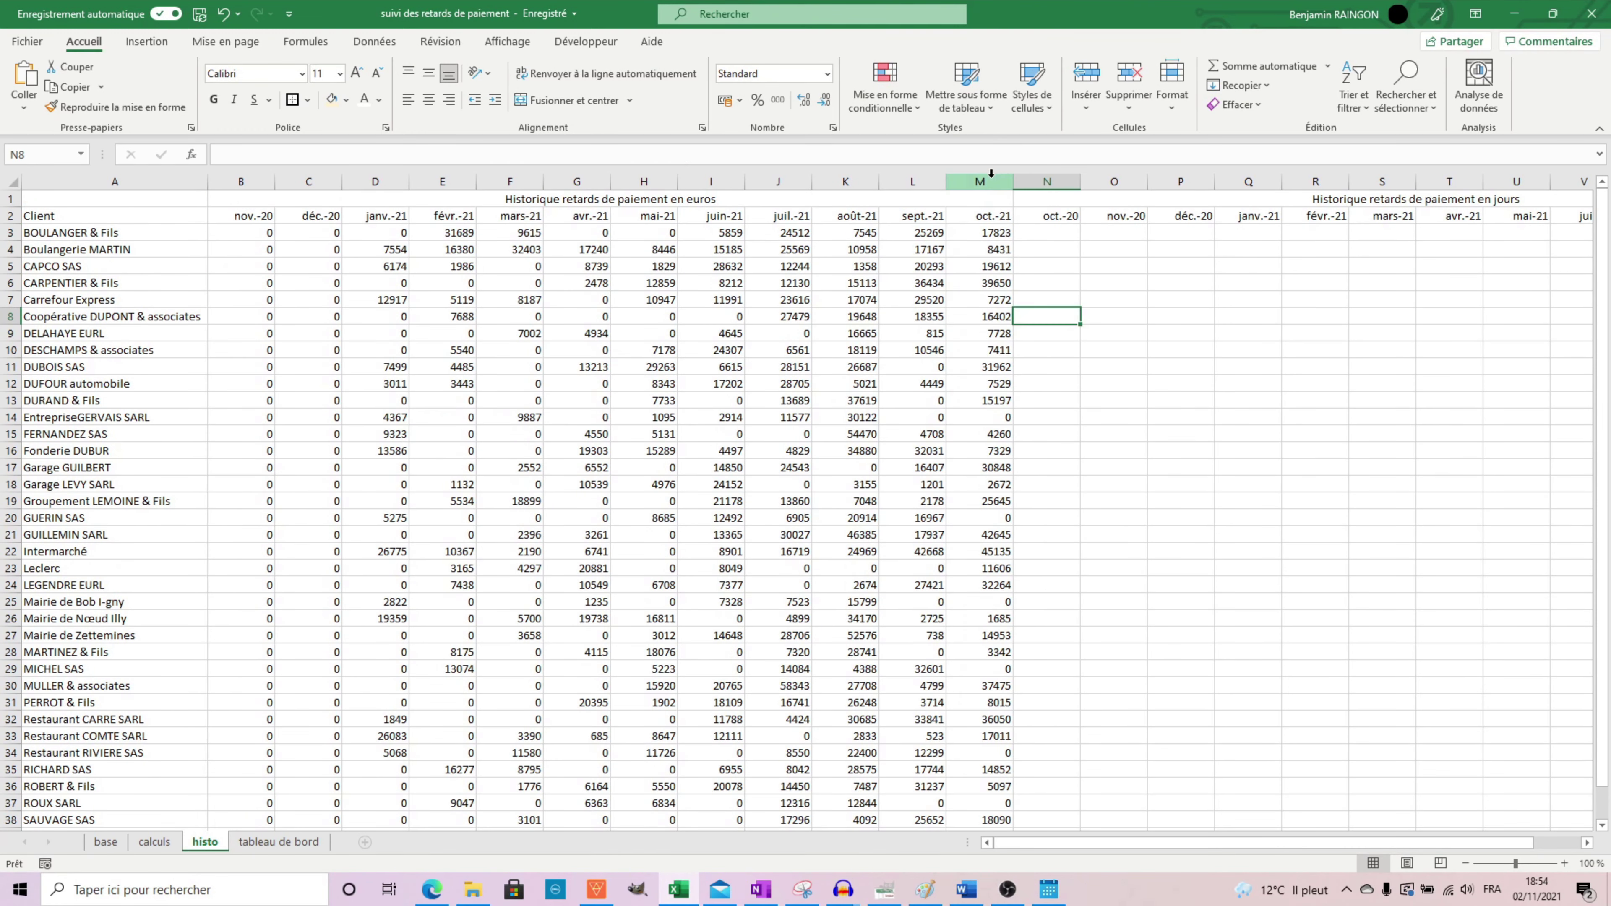
pyautogui.moveTo(980, 233); pyautogui.dragTo(1078, 818)
pyautogui.scroll(1, 1046, 507)
# Change the sum range in N3's formula to the days-late column base!$G:$G
pyautogui.click(1046, 232)
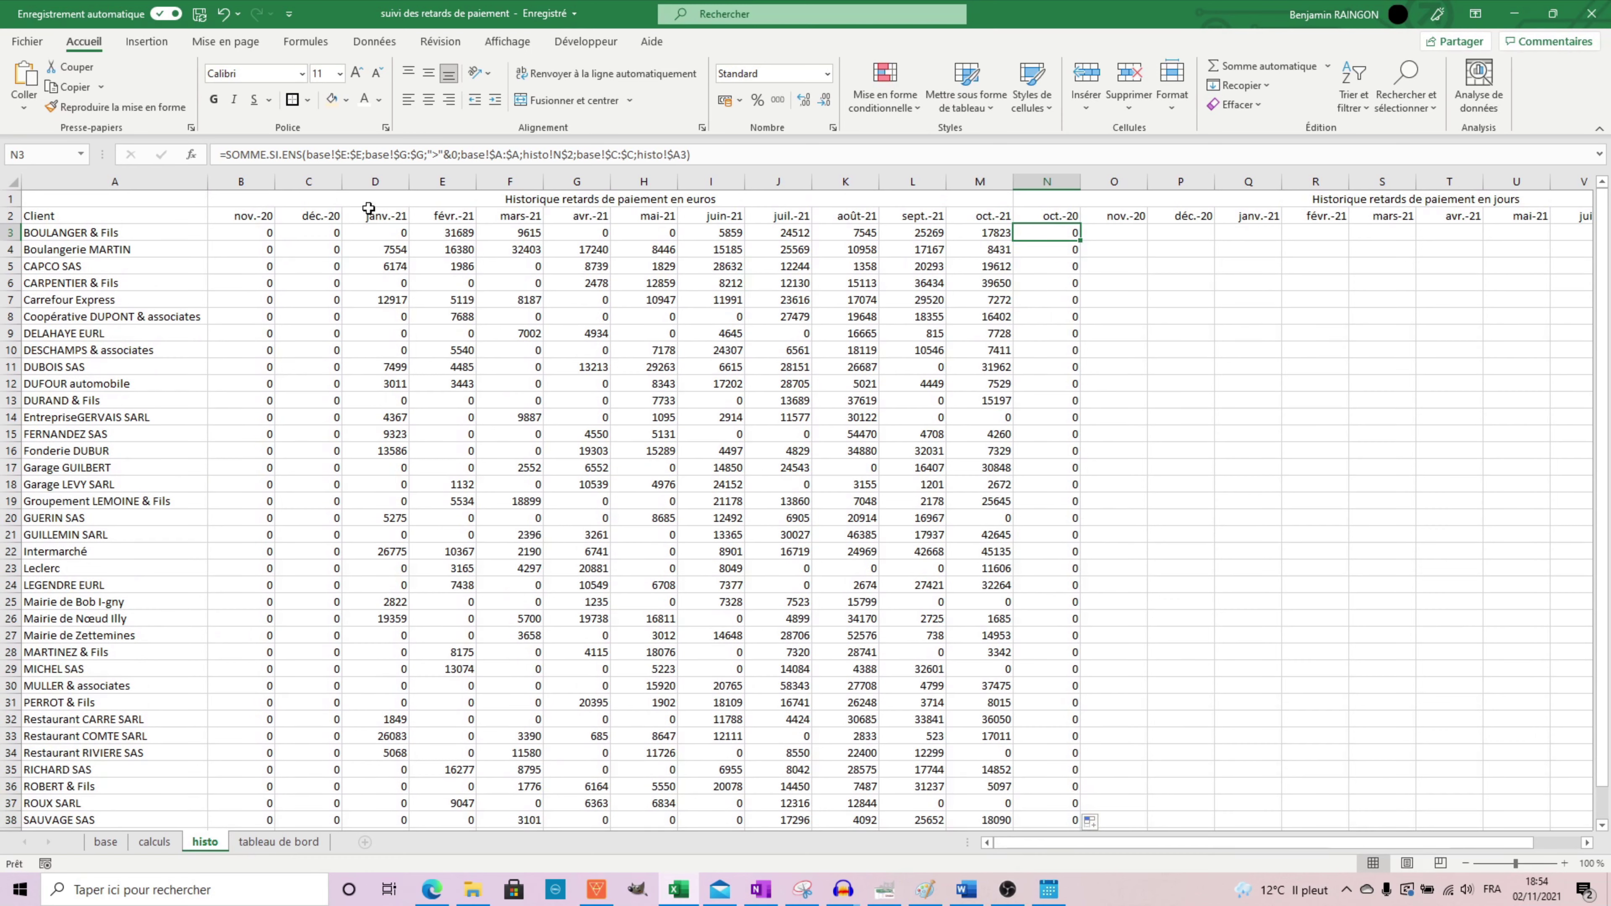
pyautogui.click(105, 841)
pyautogui.click(634, 219)
pyautogui.click(415, 216)
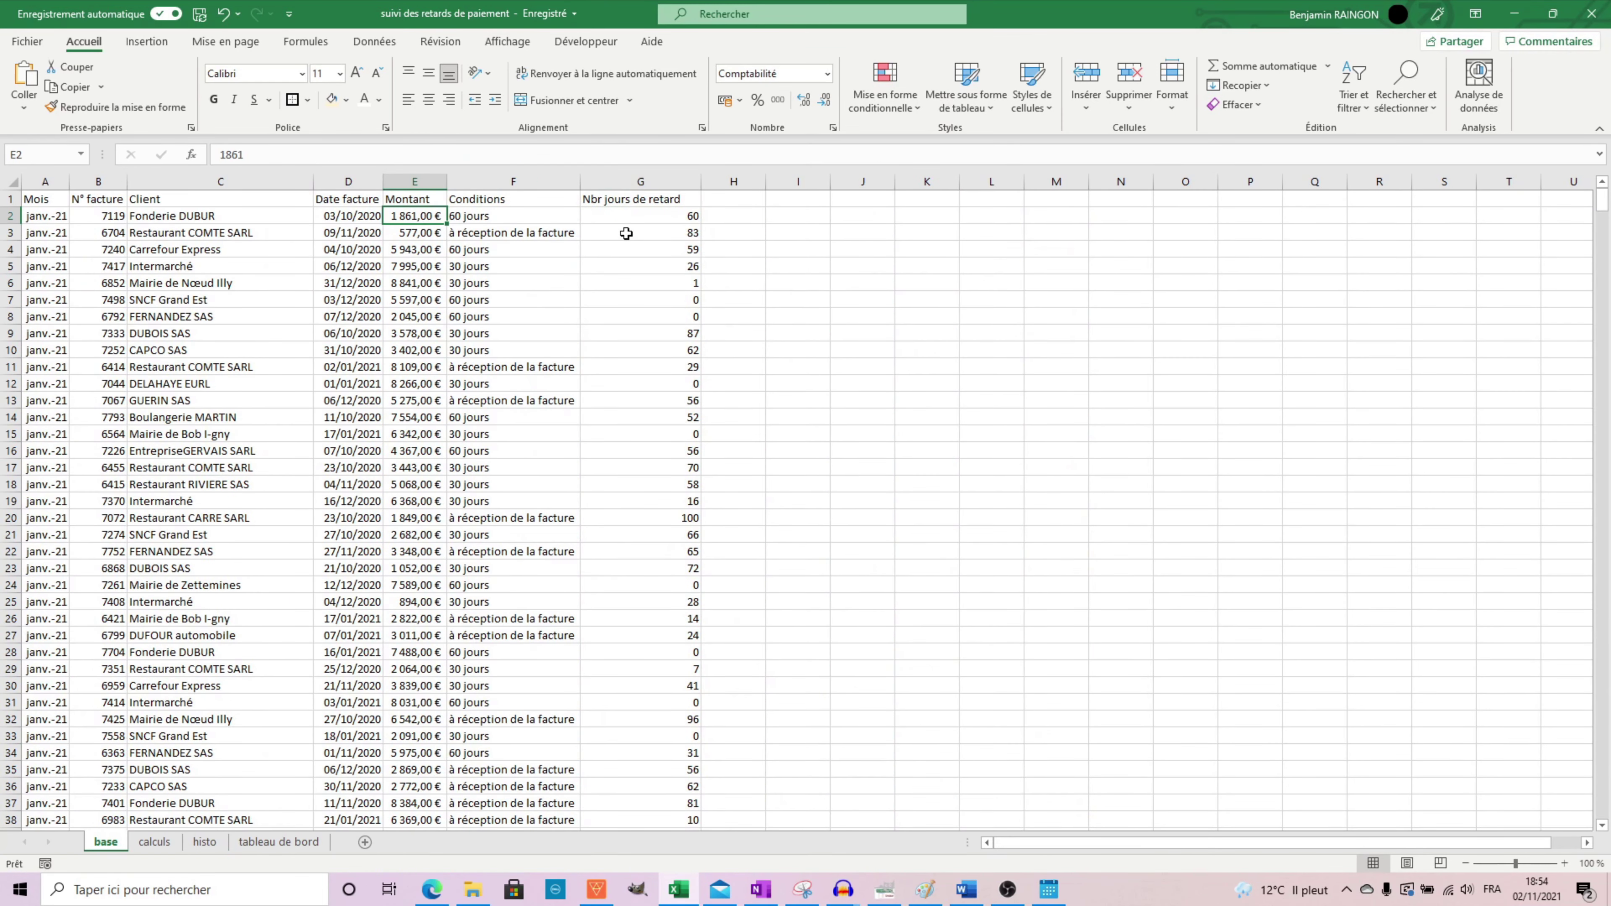
pyautogui.click(625, 219)
pyautogui.click(204, 841)
pyautogui.click(383, 164)
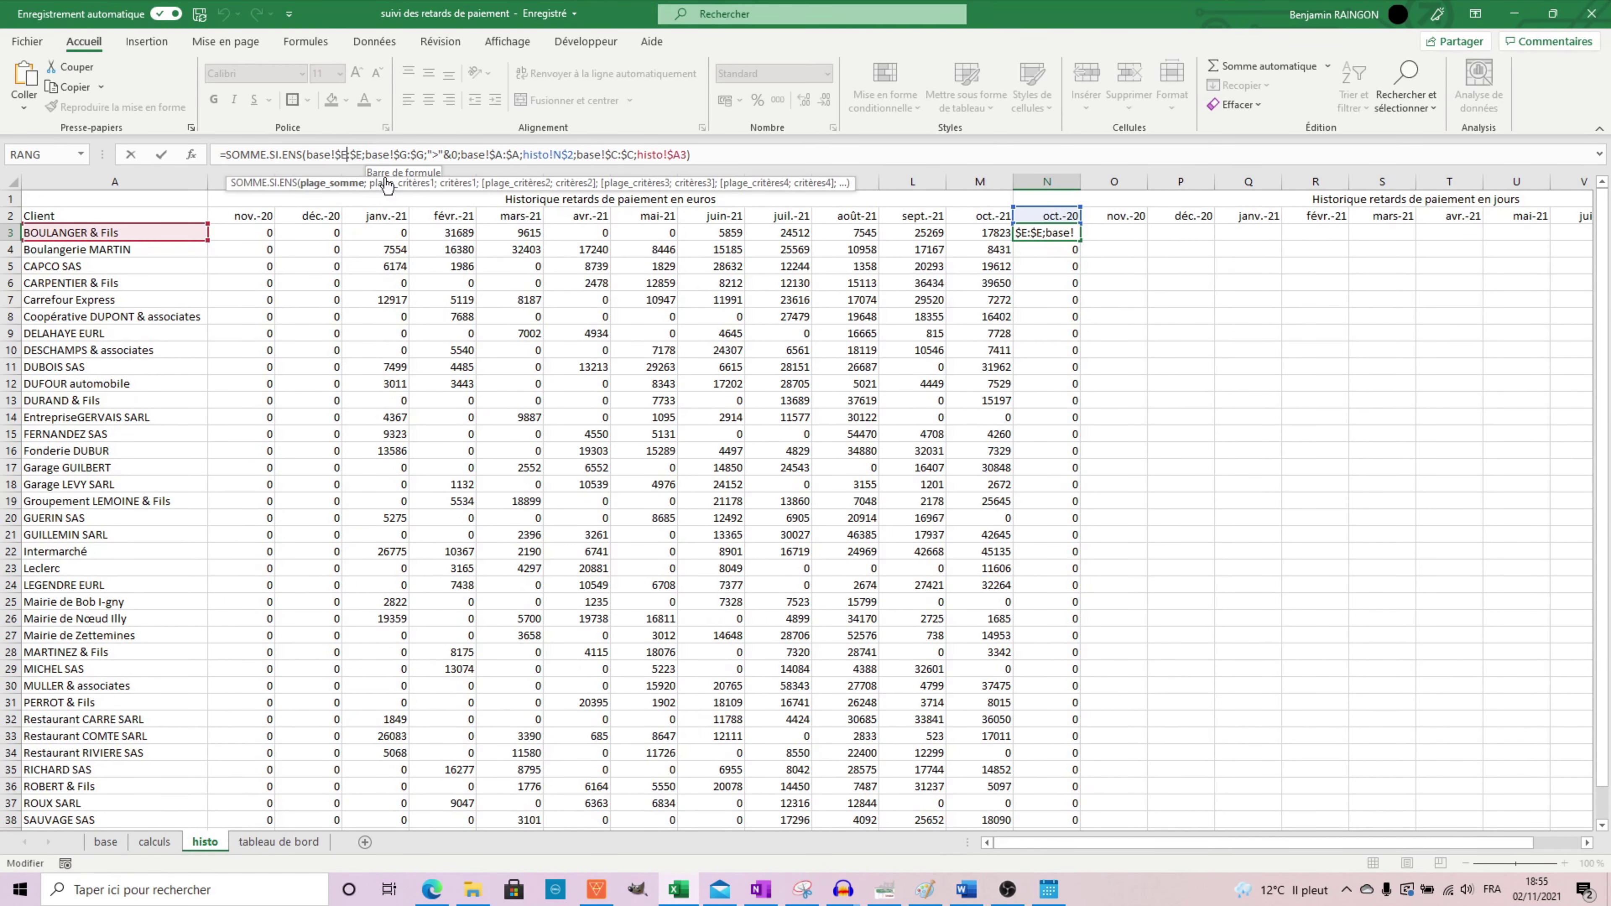
pyautogui.press('Return')
# Fill the N3 formula across to column Y and down to row 40
pyautogui.click(1046, 233)
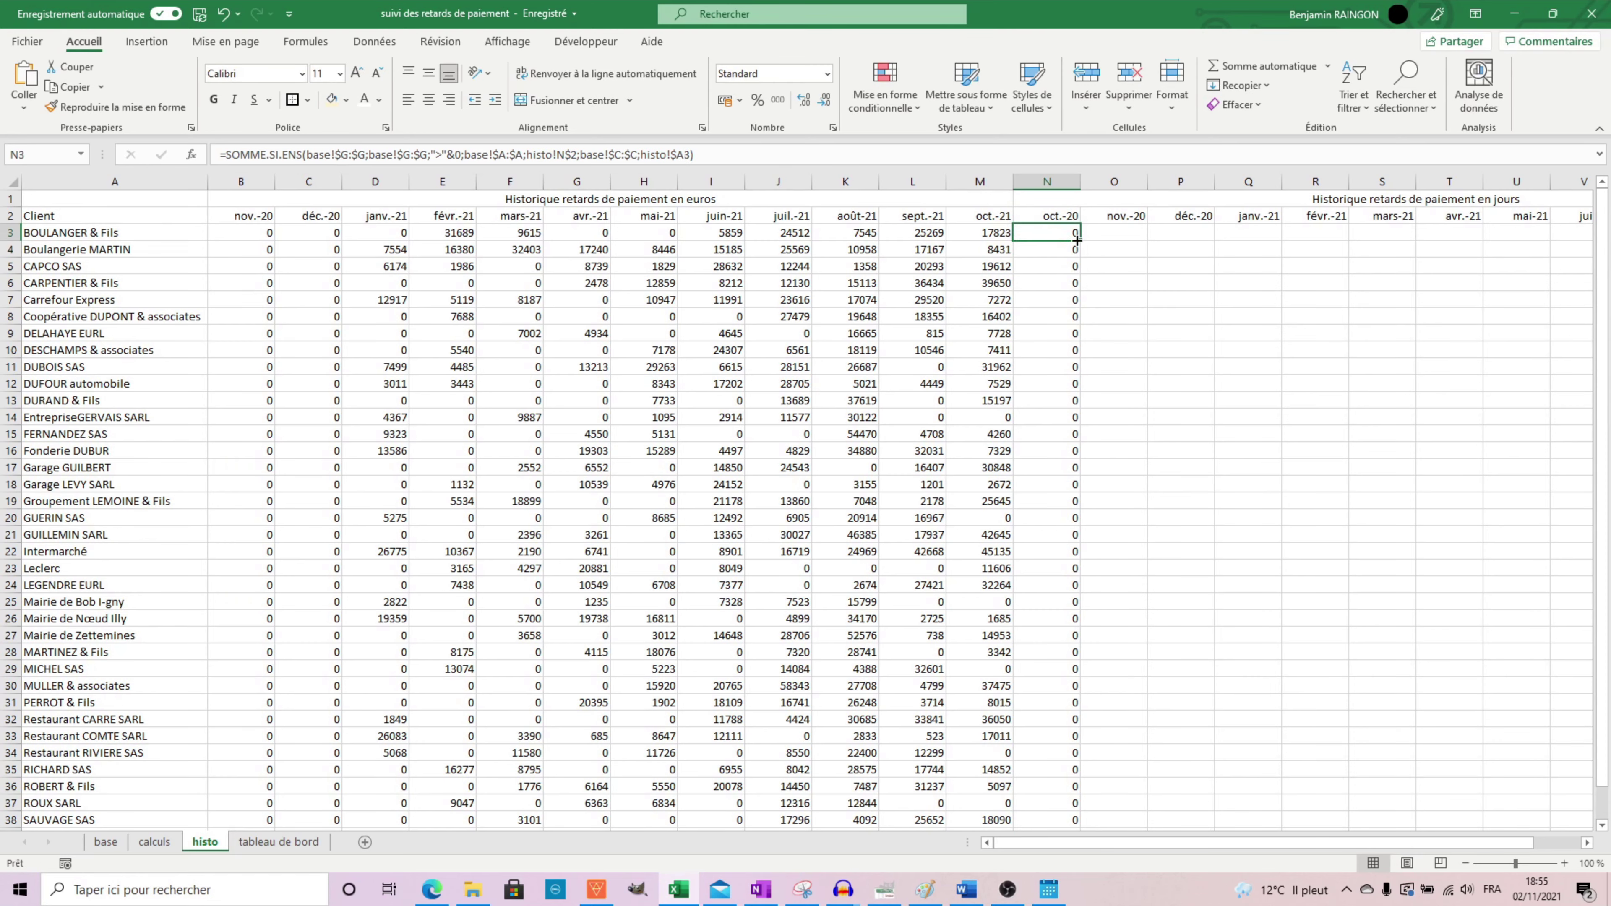
pyautogui.moveTo(1080, 240); pyautogui.dragTo(1458, 457)
pyautogui.scroll(5, 927, 477)
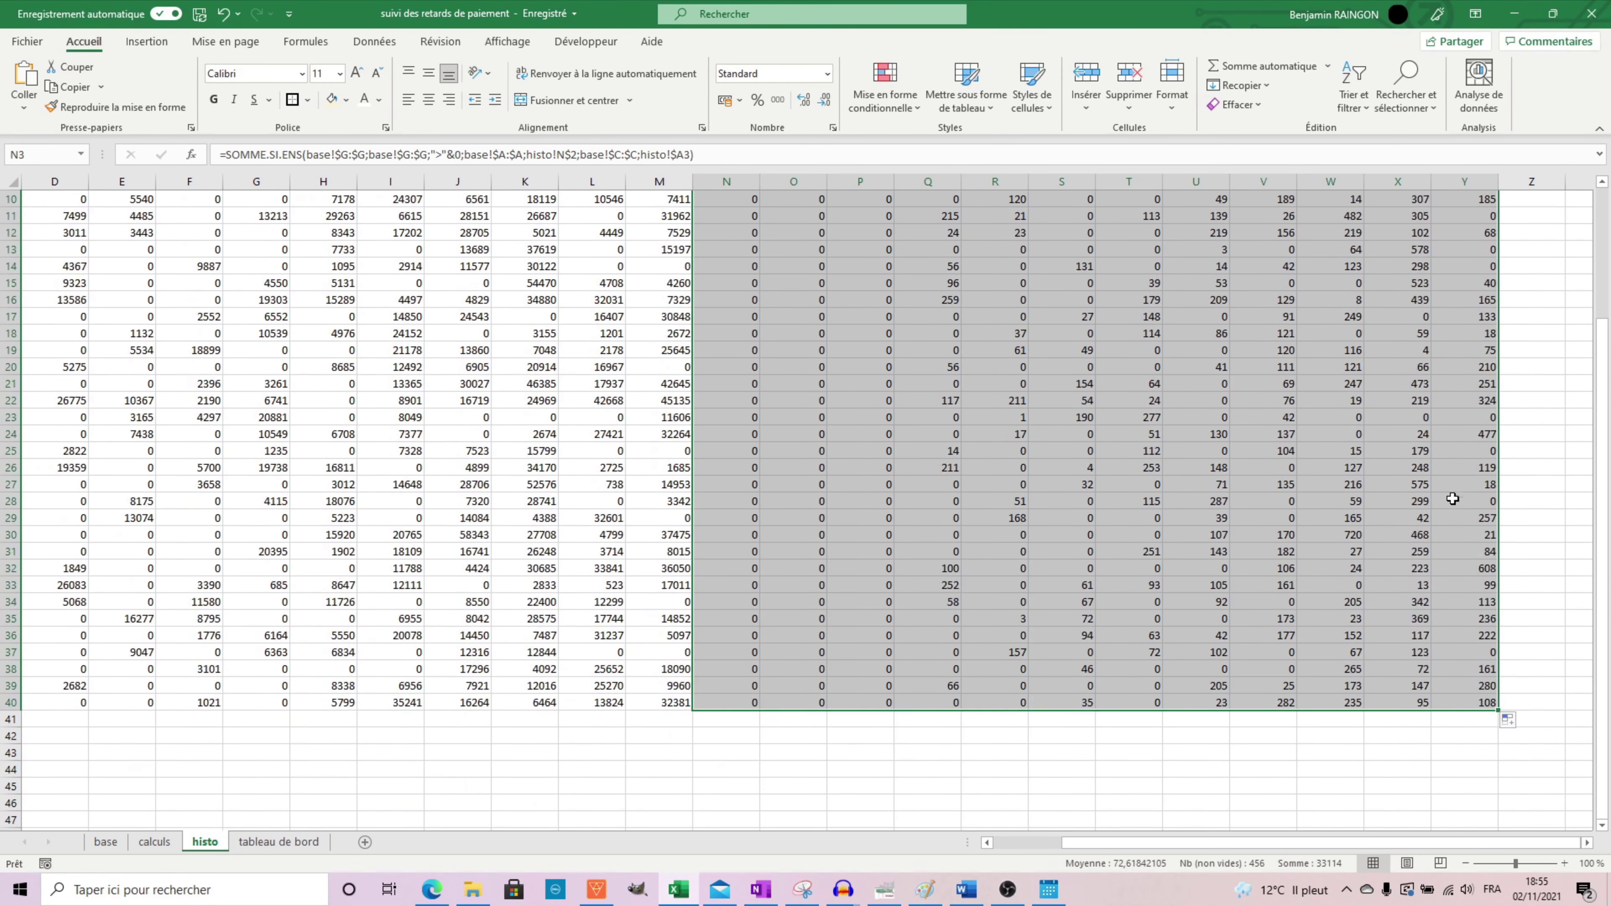
pyautogui.hscroll(-3, 926, 477)
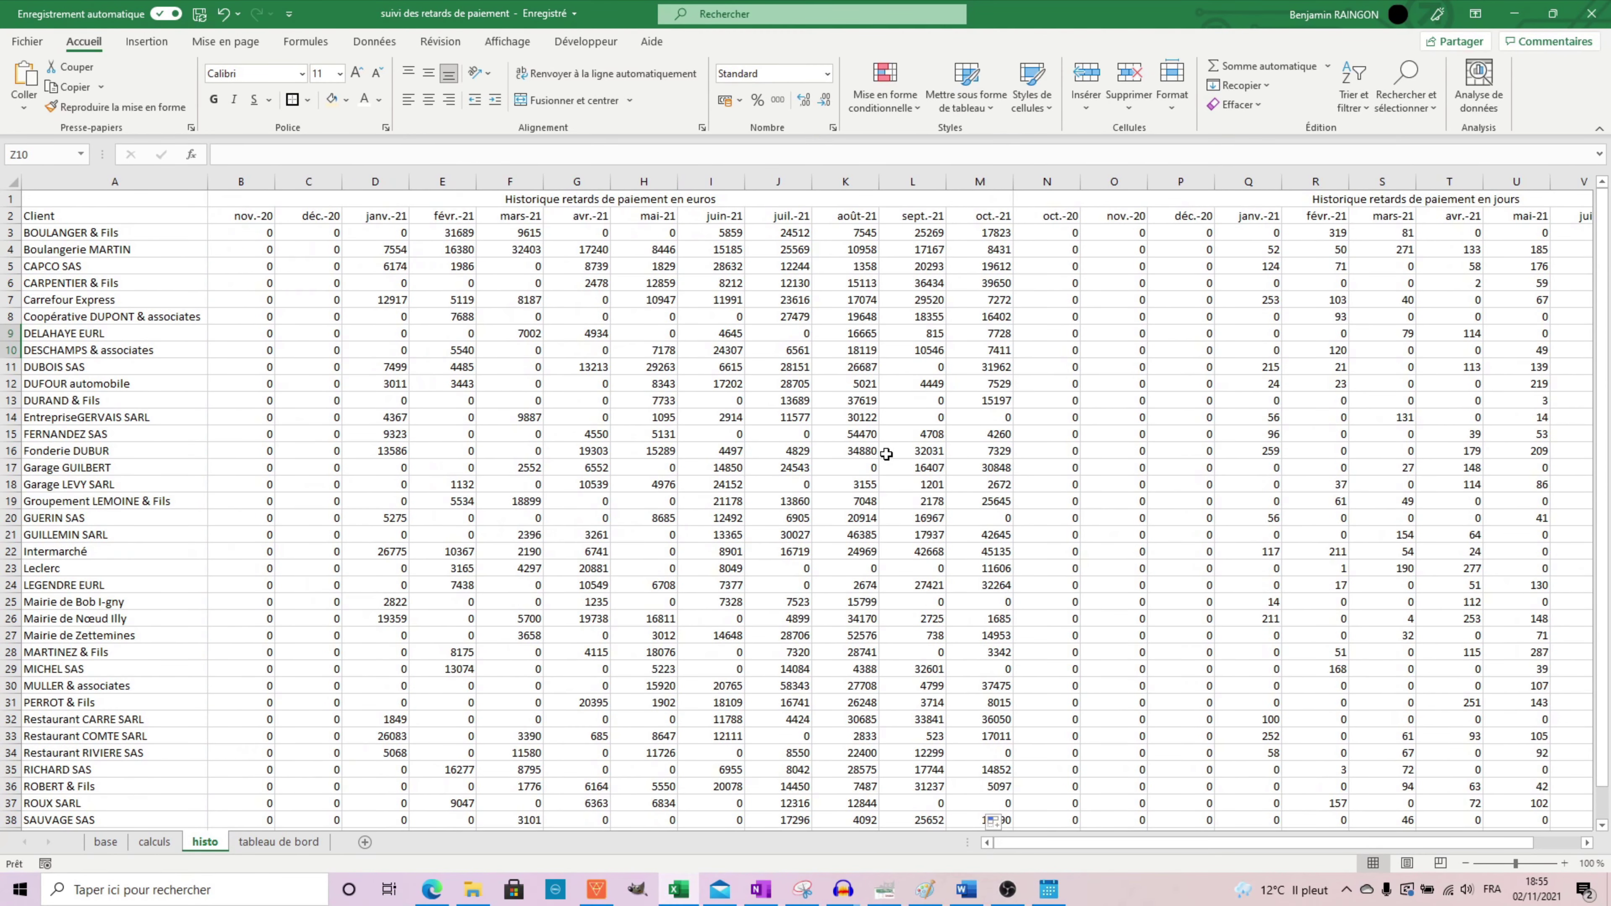
# Link cell AB2 of histo to the client chosen on the dashboard with ='tableau de bord'!F21
pyautogui.click(278, 842)
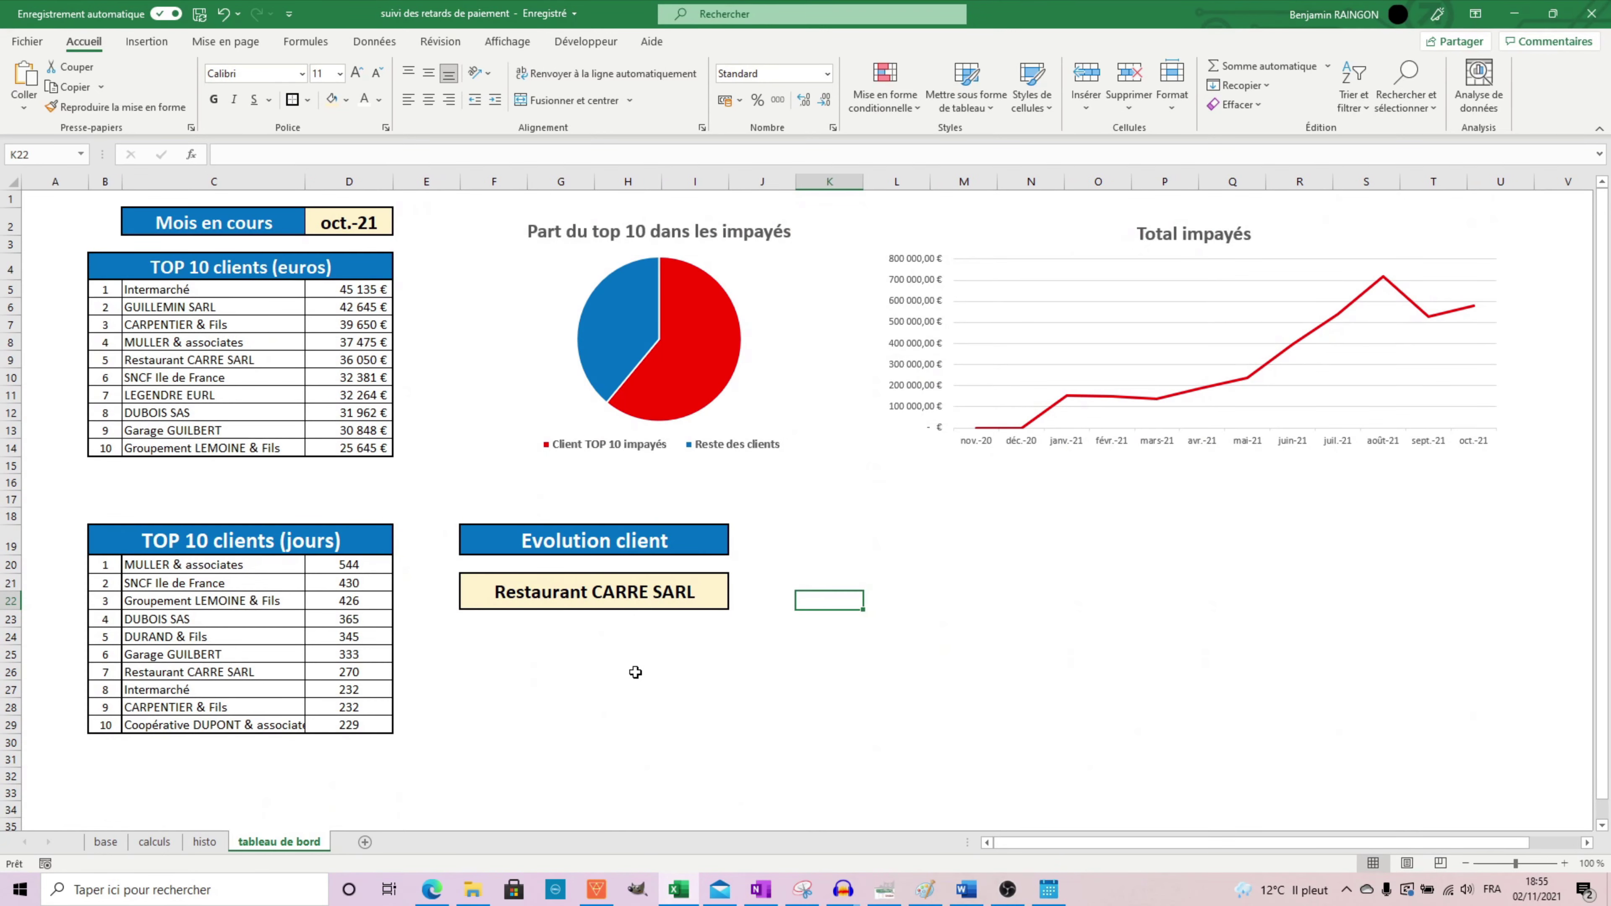
pyautogui.click(204, 842)
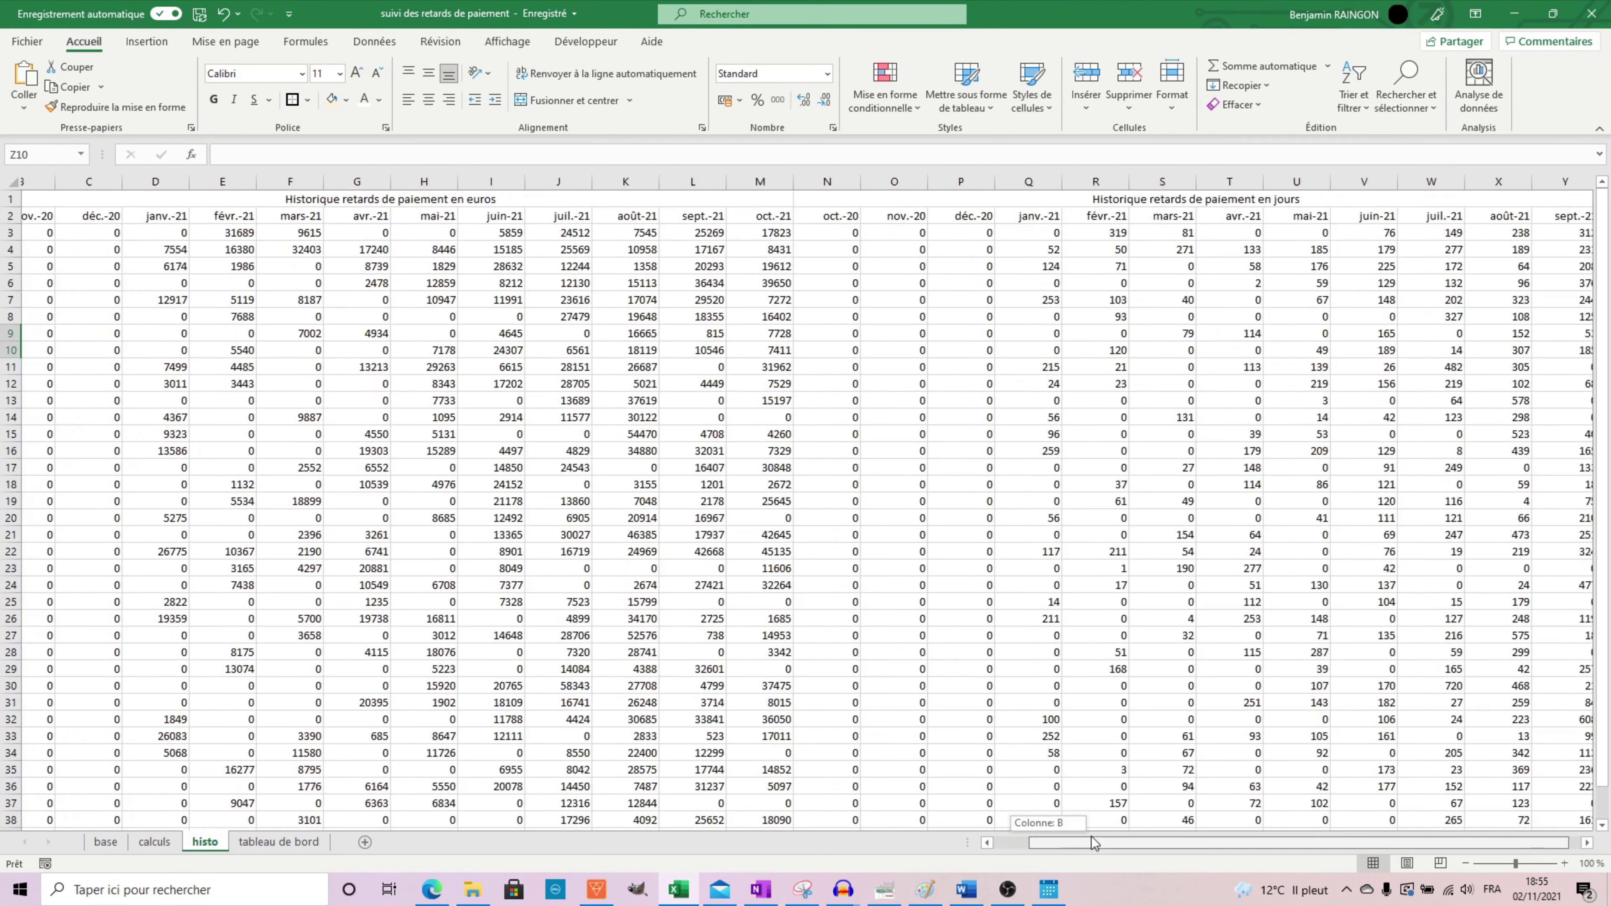
pyautogui.click(1576, 844)
pyautogui.click(457, 216)
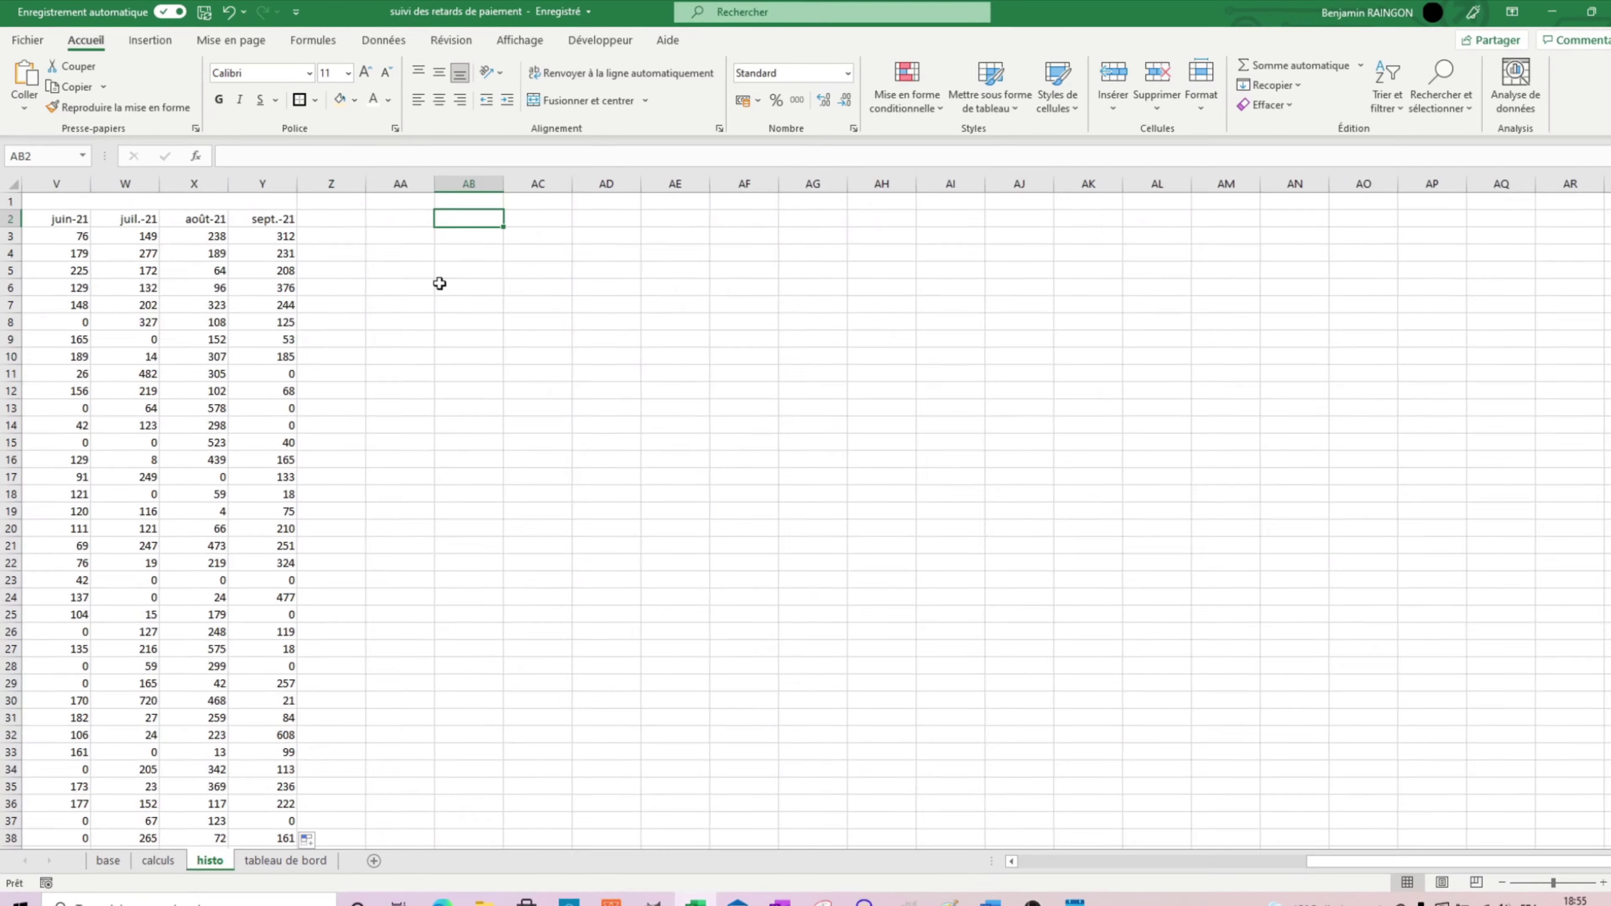
pyautogui.write('=')
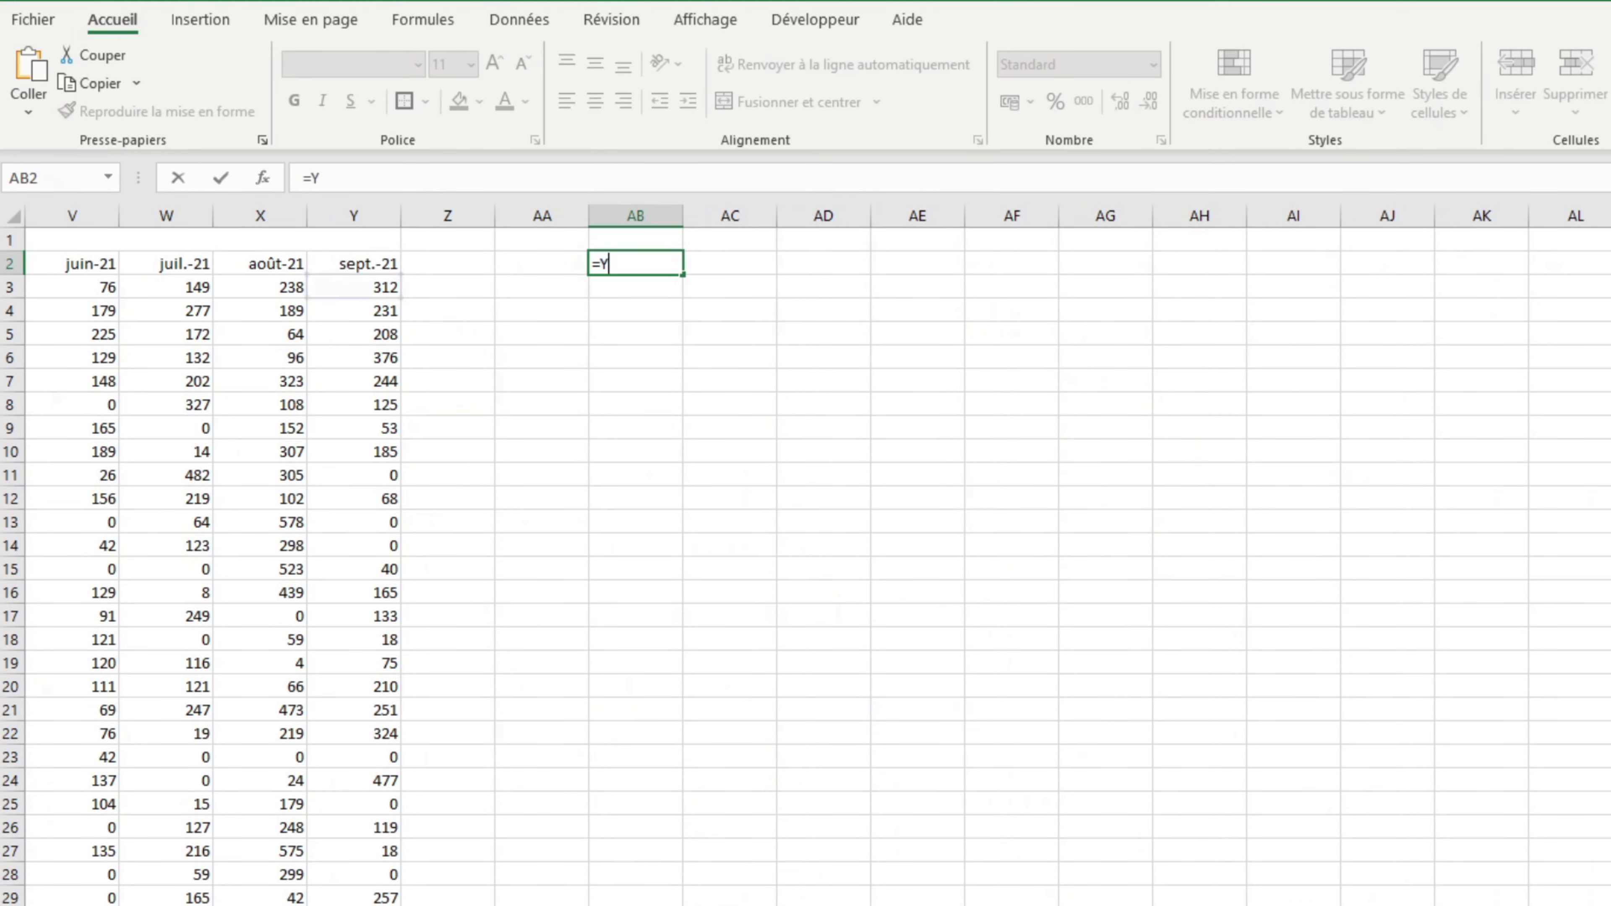
pyautogui.hotkey('ctrl', 'pageup')
pyautogui.click(951, 806)
pyautogui.press('Return')
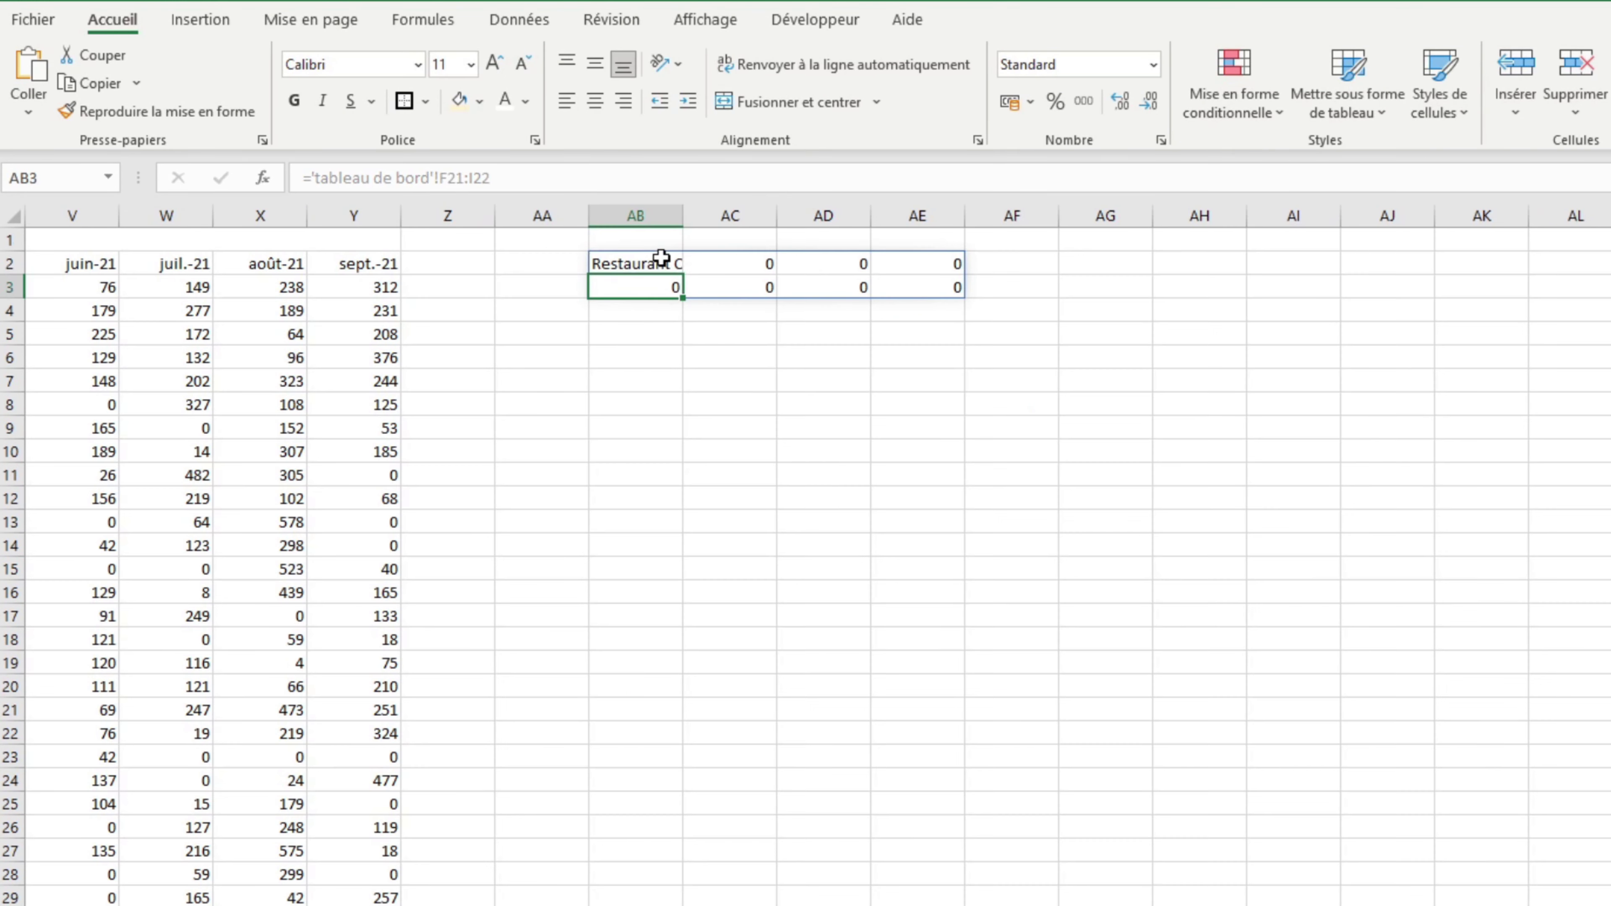
pyautogui.doubleClick(669, 257)
pyautogui.press('BackSpace')
pyautogui.press('Return')
# Make the client name in AB2 bold at font size 14
pyautogui.click(640, 264)
pyautogui.click(294, 100)
pyautogui.click(494, 62)
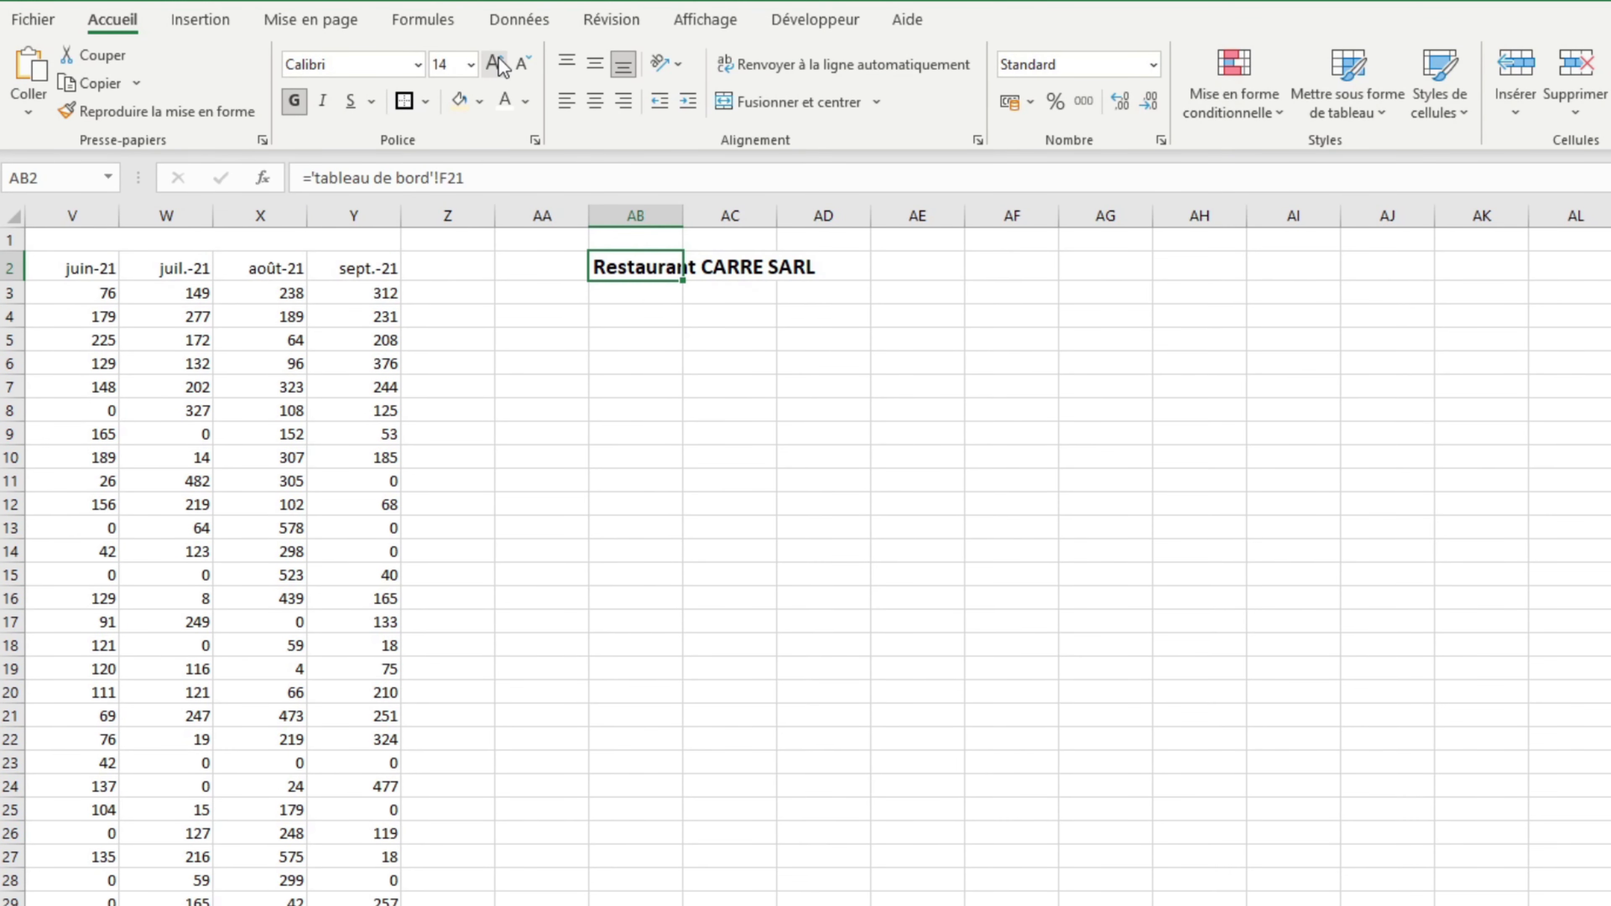
# List the months from sept.-21 back to nov.-20 in AB4:AB14 and enter the headers "mois" and "retards paiement €" in row 3
pyautogui.click(650, 319)
pyautogui.write('=')
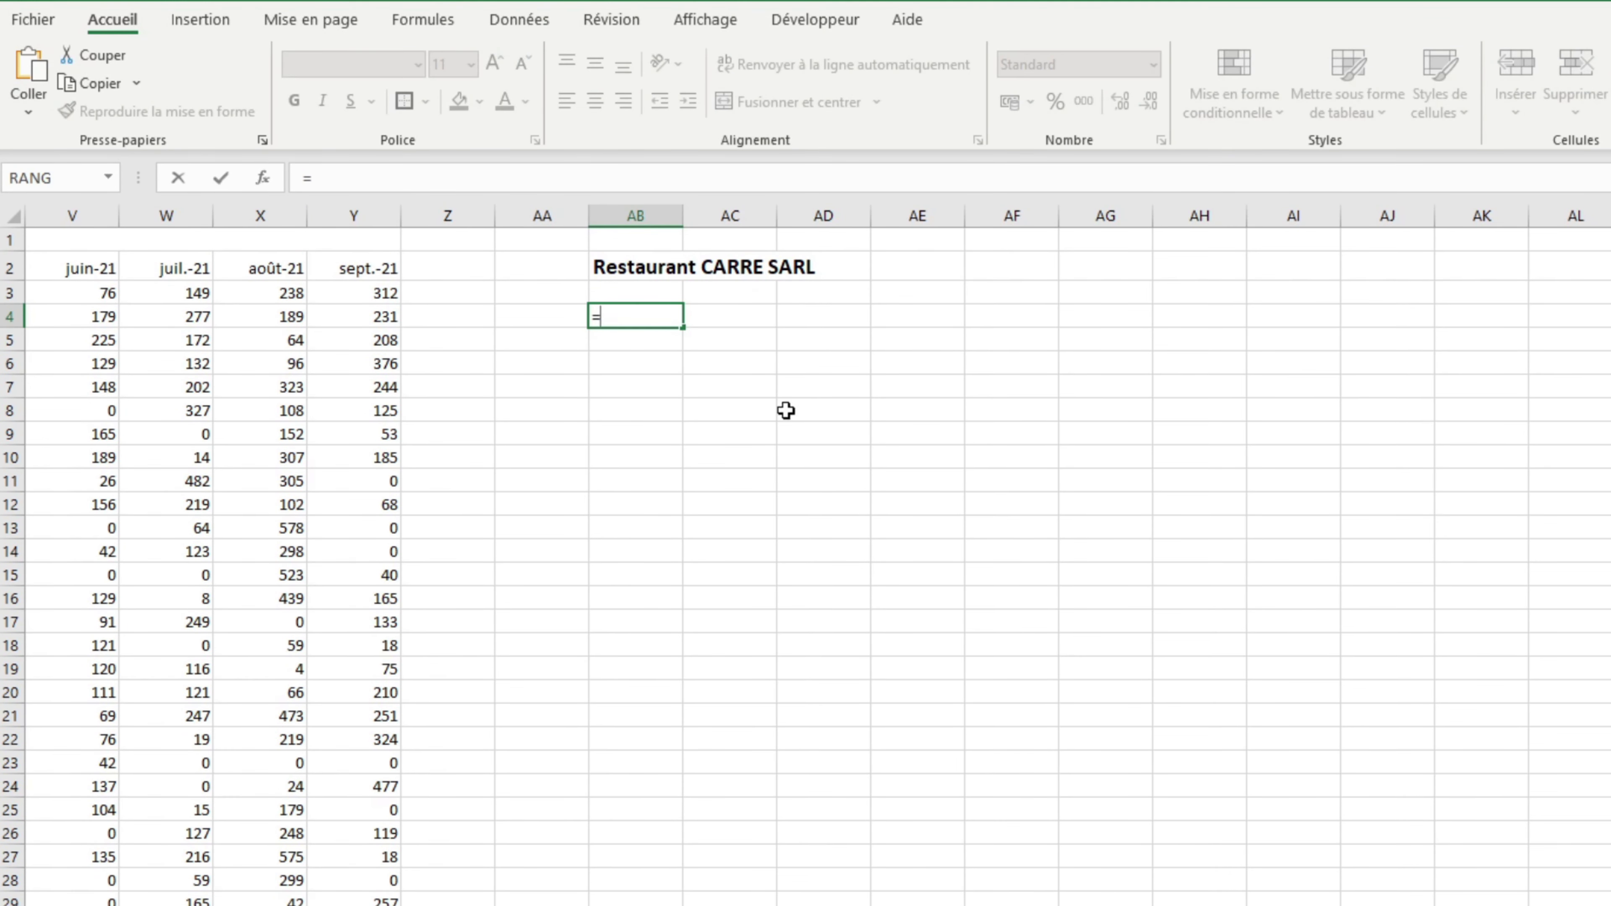
pyautogui.press('Return')
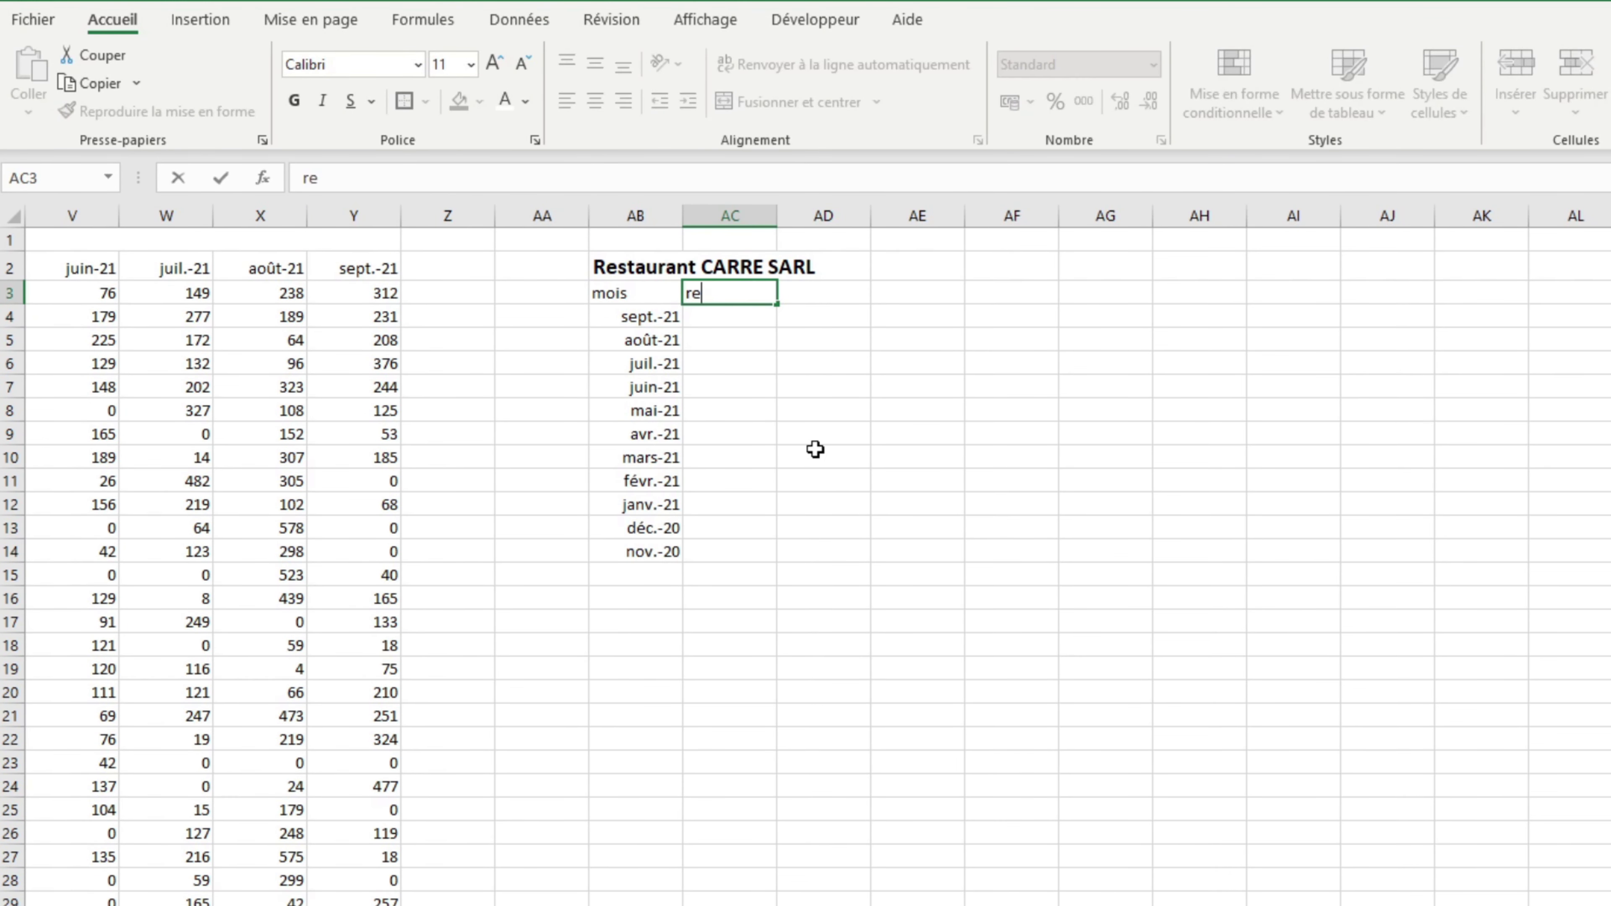
pyautogui.write('tards paiement €')
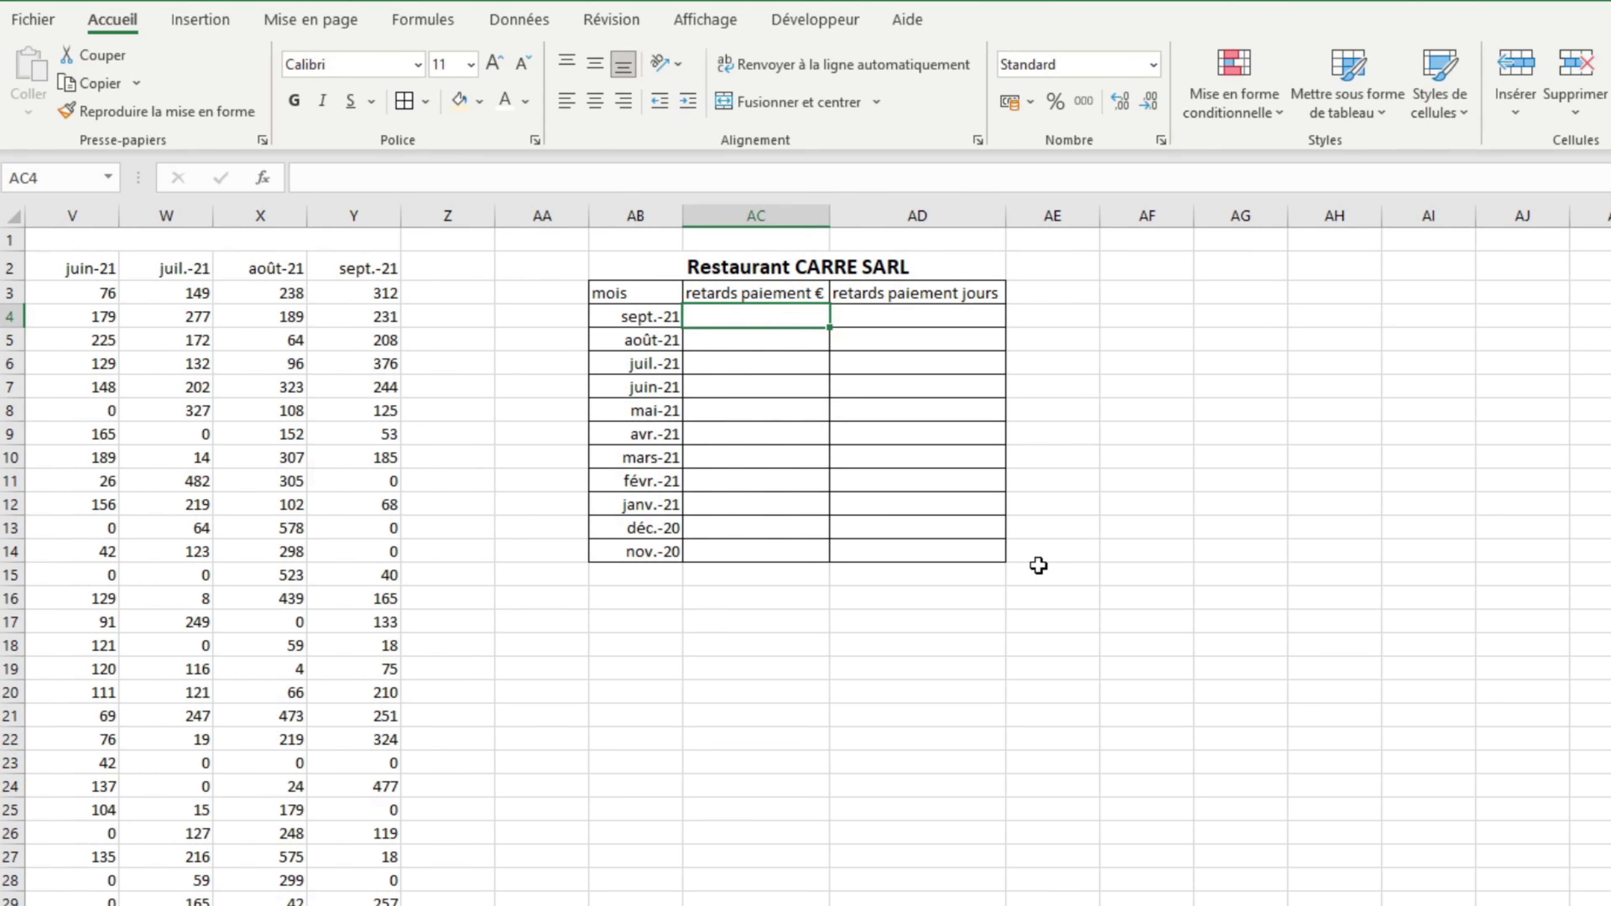
# Start an INDEX formula in AC4 with two reference areas, B3:M40 for euros and N3:Y40 for days
pyautogui.write('=')
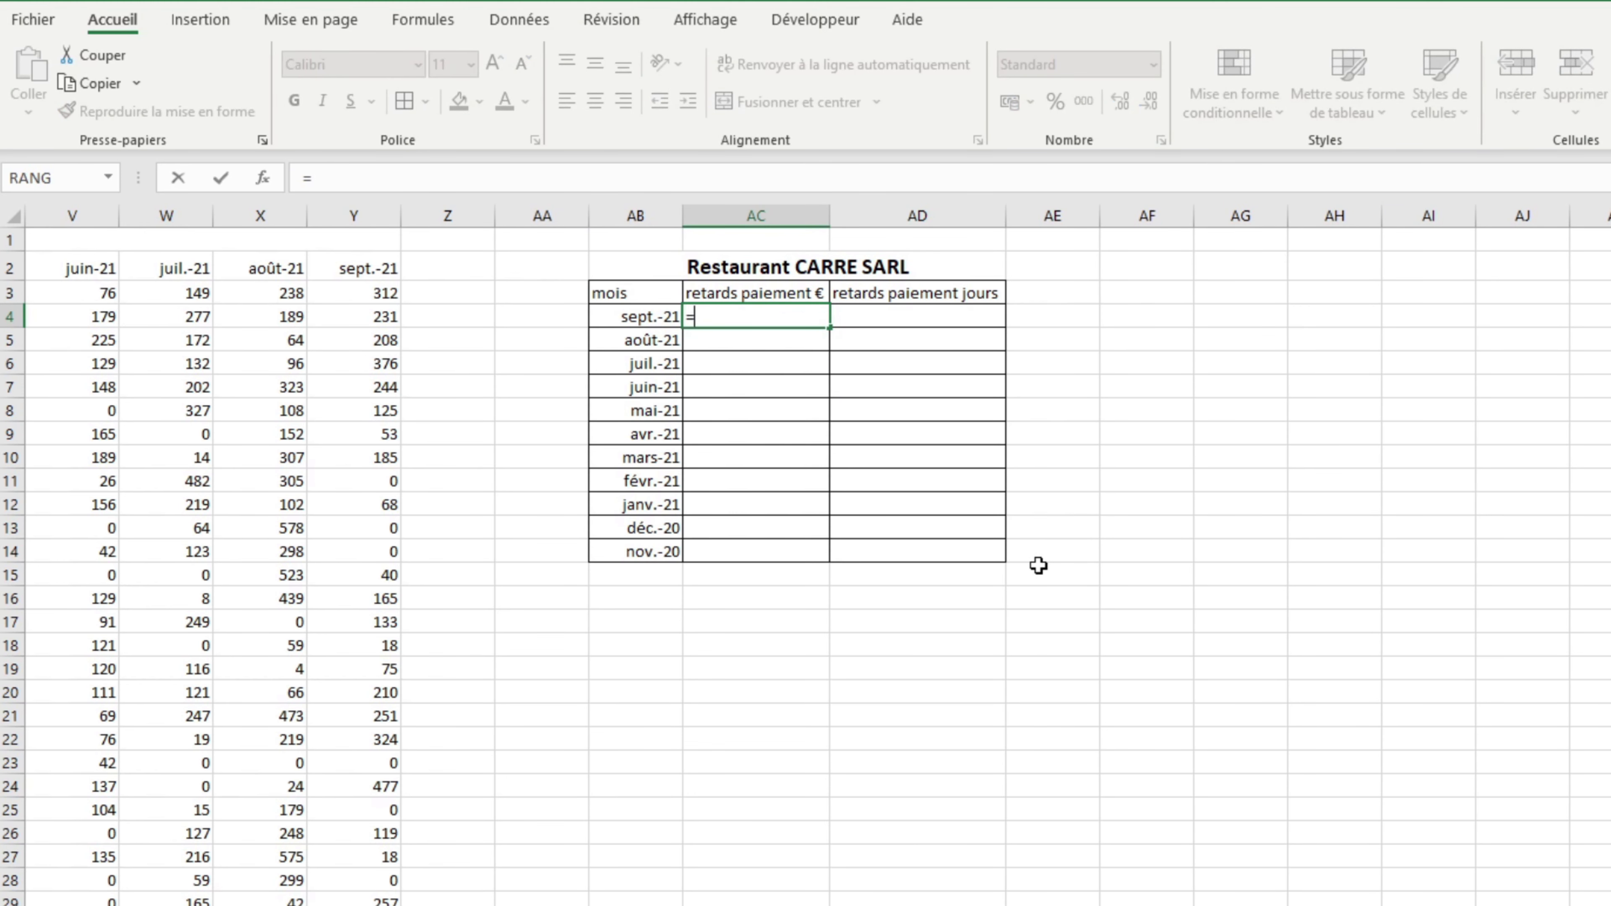
pyautogui.write('index(')
pyautogui.hscroll(-10, 589, 443)
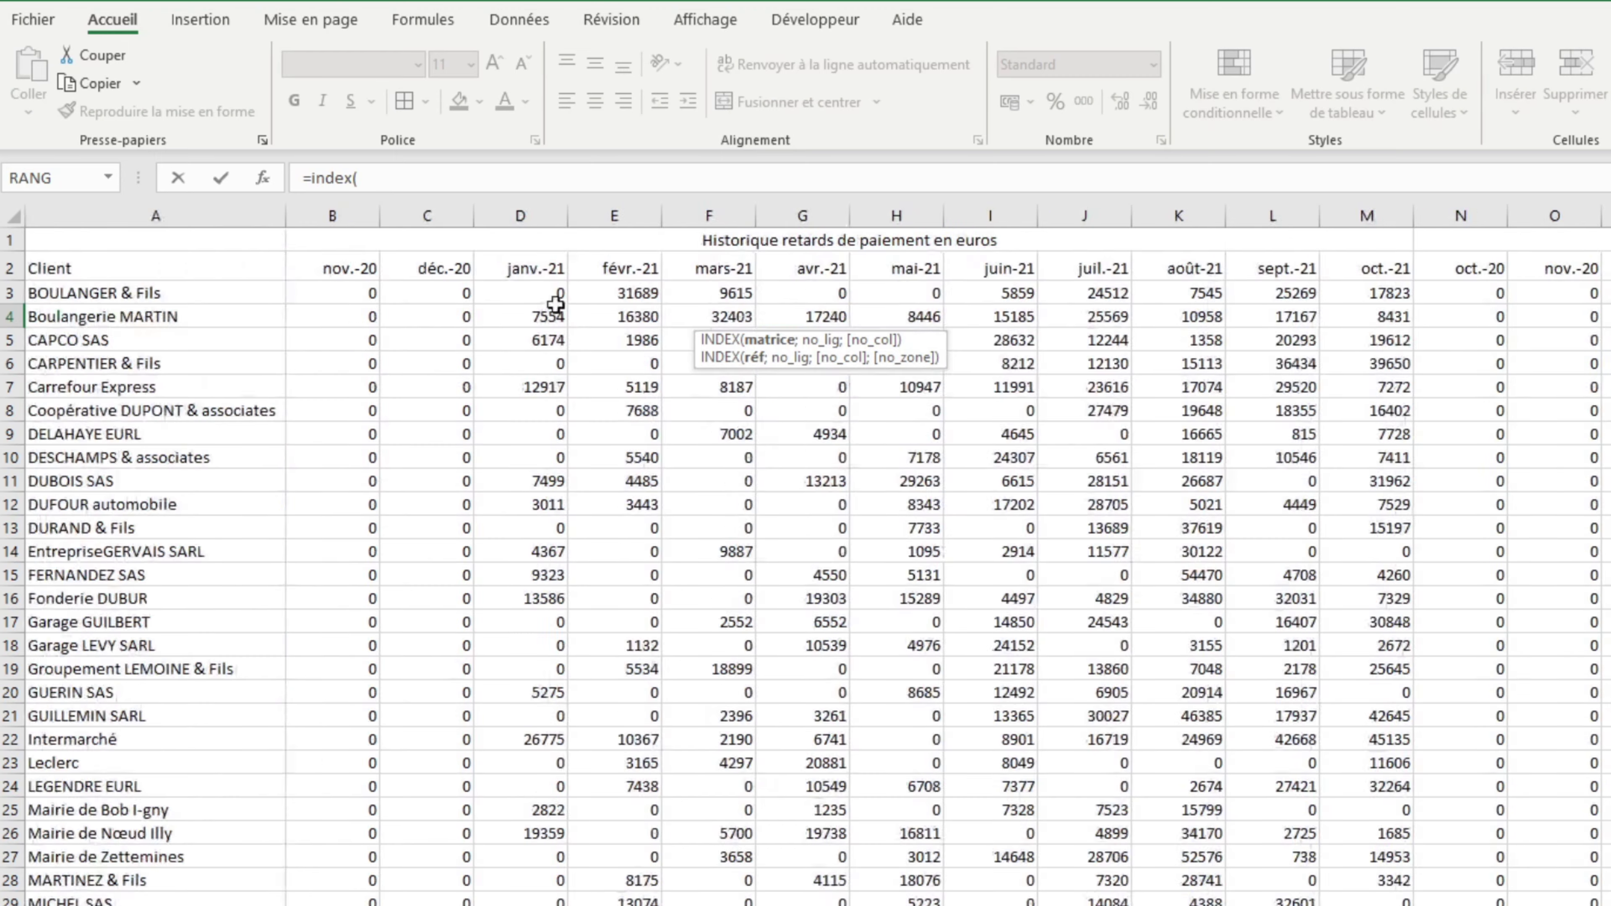
pyautogui.moveTo(155, 269); pyautogui.dragTo(1367, 905)
pyautogui.scroll(2, 1101, 750)
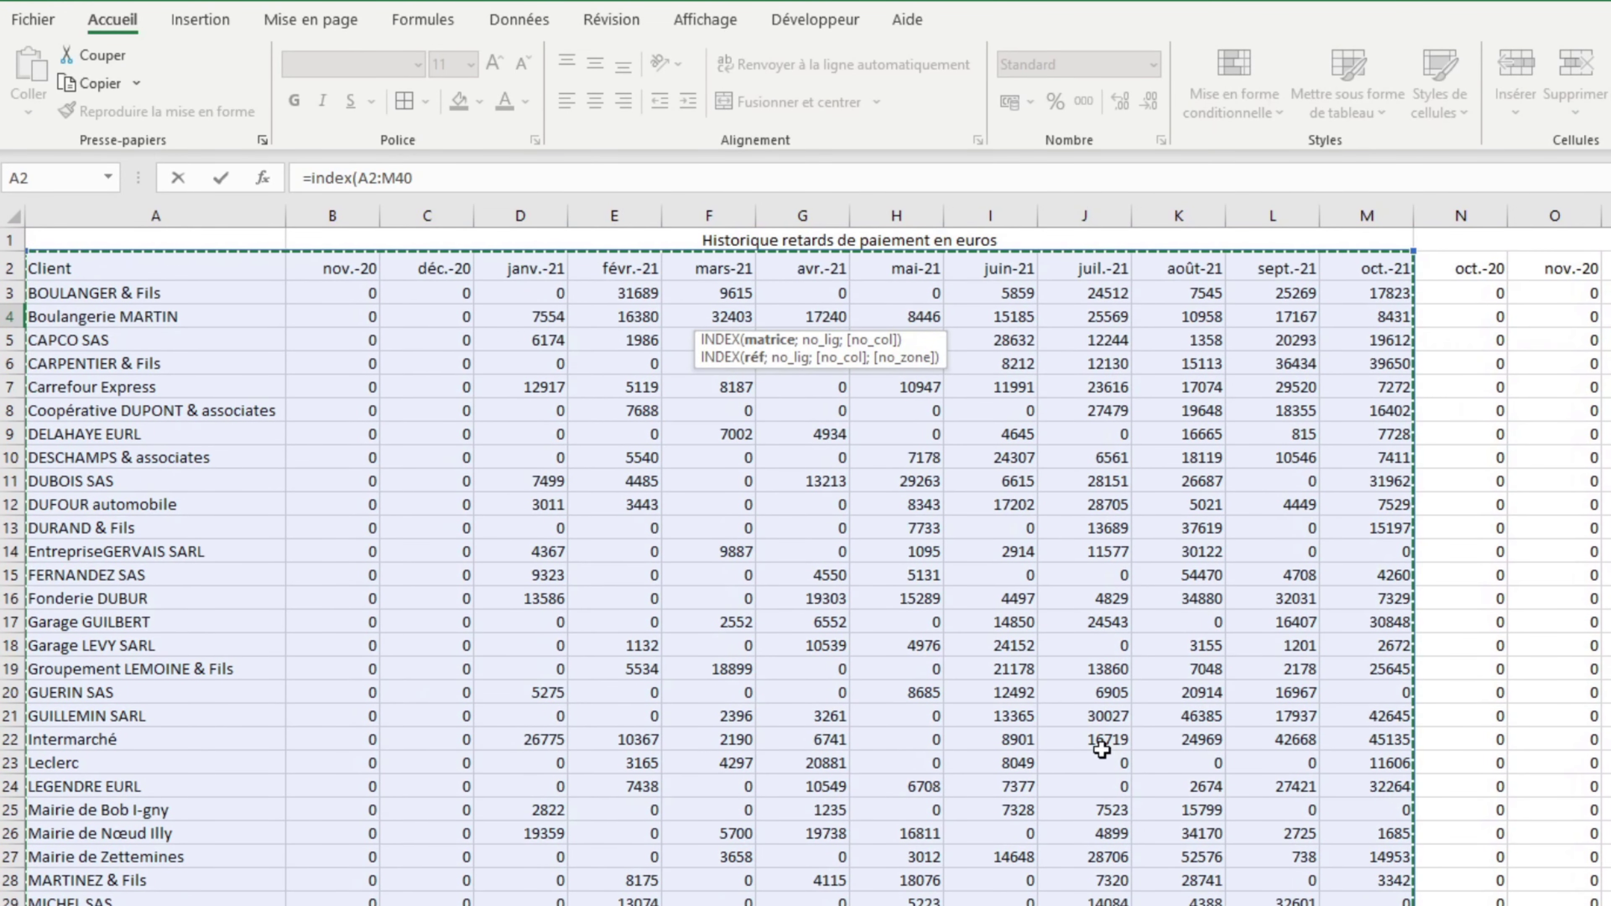
pyautogui.click(534, 176)
pyautogui.press('BackSpace')
pyautogui.press('BackSpace')
pyautogui.press('BackSpace')
pyautogui.press('BackSpace')
pyautogui.press('BackSpace')
pyautogui.press('BackSpace')
pyautogui.write('(')
pyautogui.moveTo(347, 291); pyautogui.dragTo(1366, 905)
pyautogui.write(';')
pyautogui.scroll(1, 923, 526)
pyautogui.moveTo(1460, 293); pyautogui.dragTo(1610, 905)
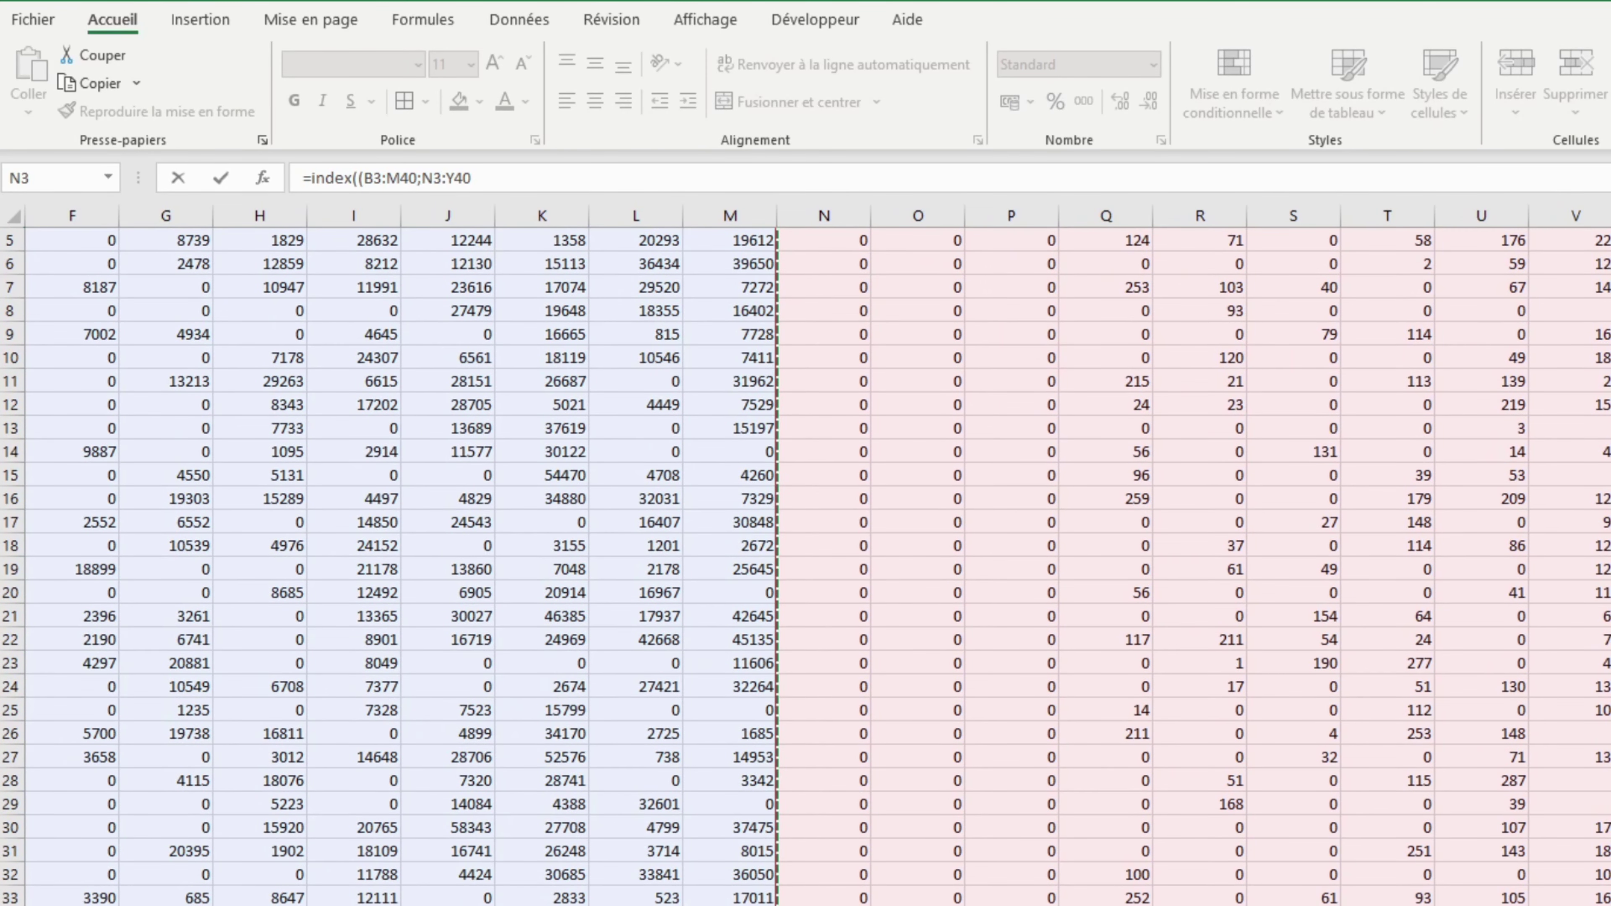
# Add the row argument EQUIV(AB2;A3:A40;0) to the INDEX formula to match the selected client
pyautogui.write(');equiv(')
pyautogui.scroll(2, 1463, 608)
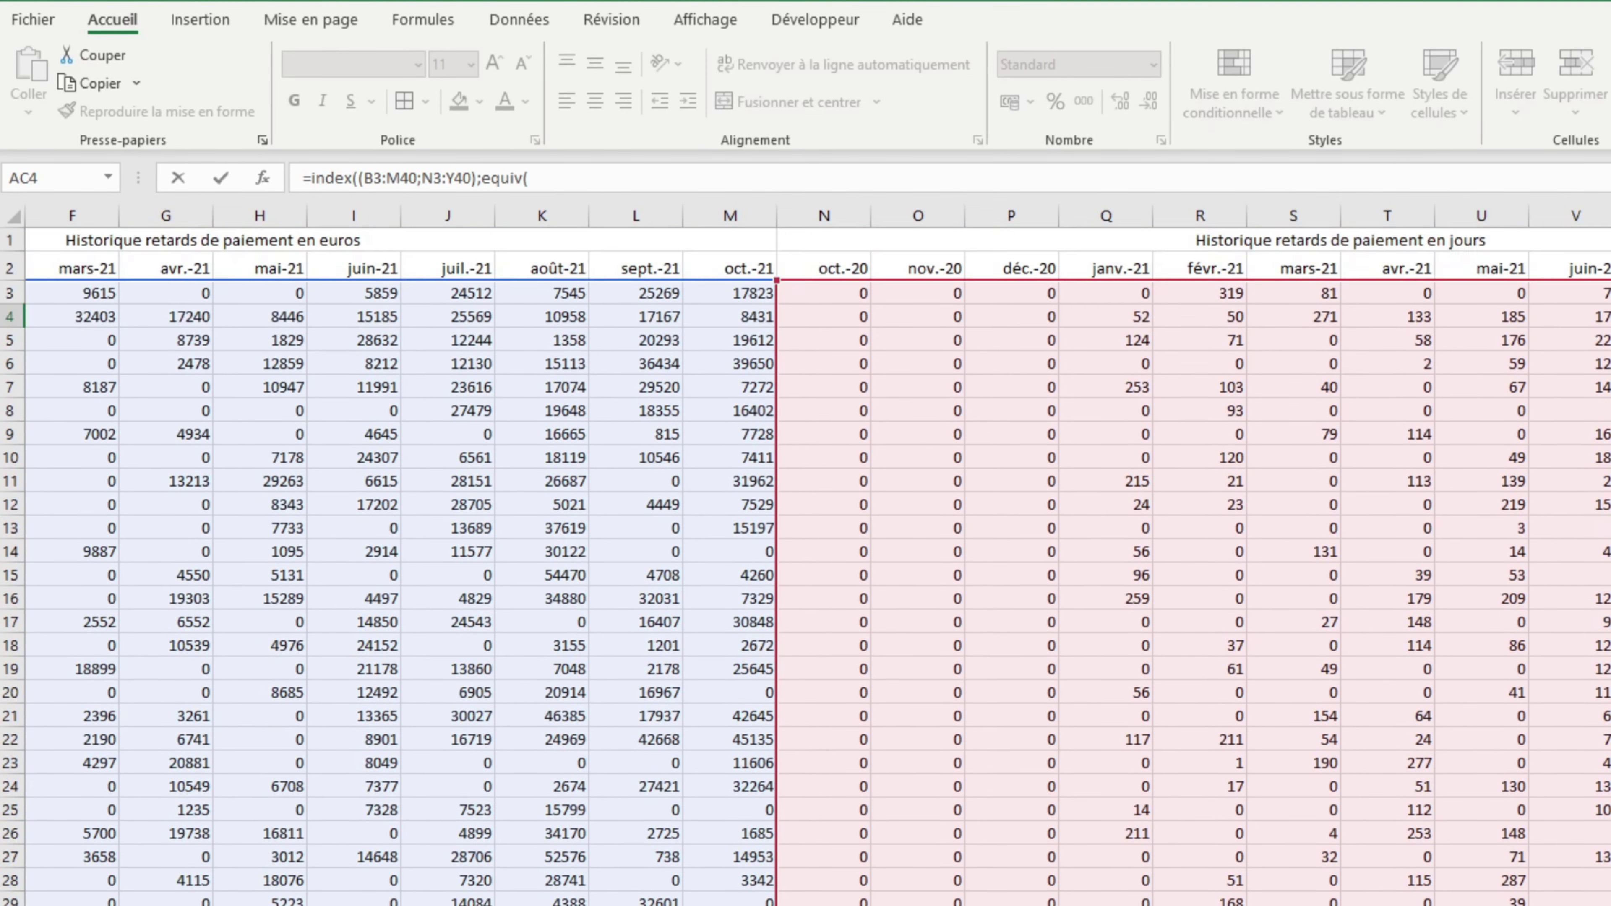
pyautogui.write(';')
pyautogui.hscroll(-2, 1096, 684)
pyautogui.moveTo(191, 293); pyautogui.dragTo(247, 904)
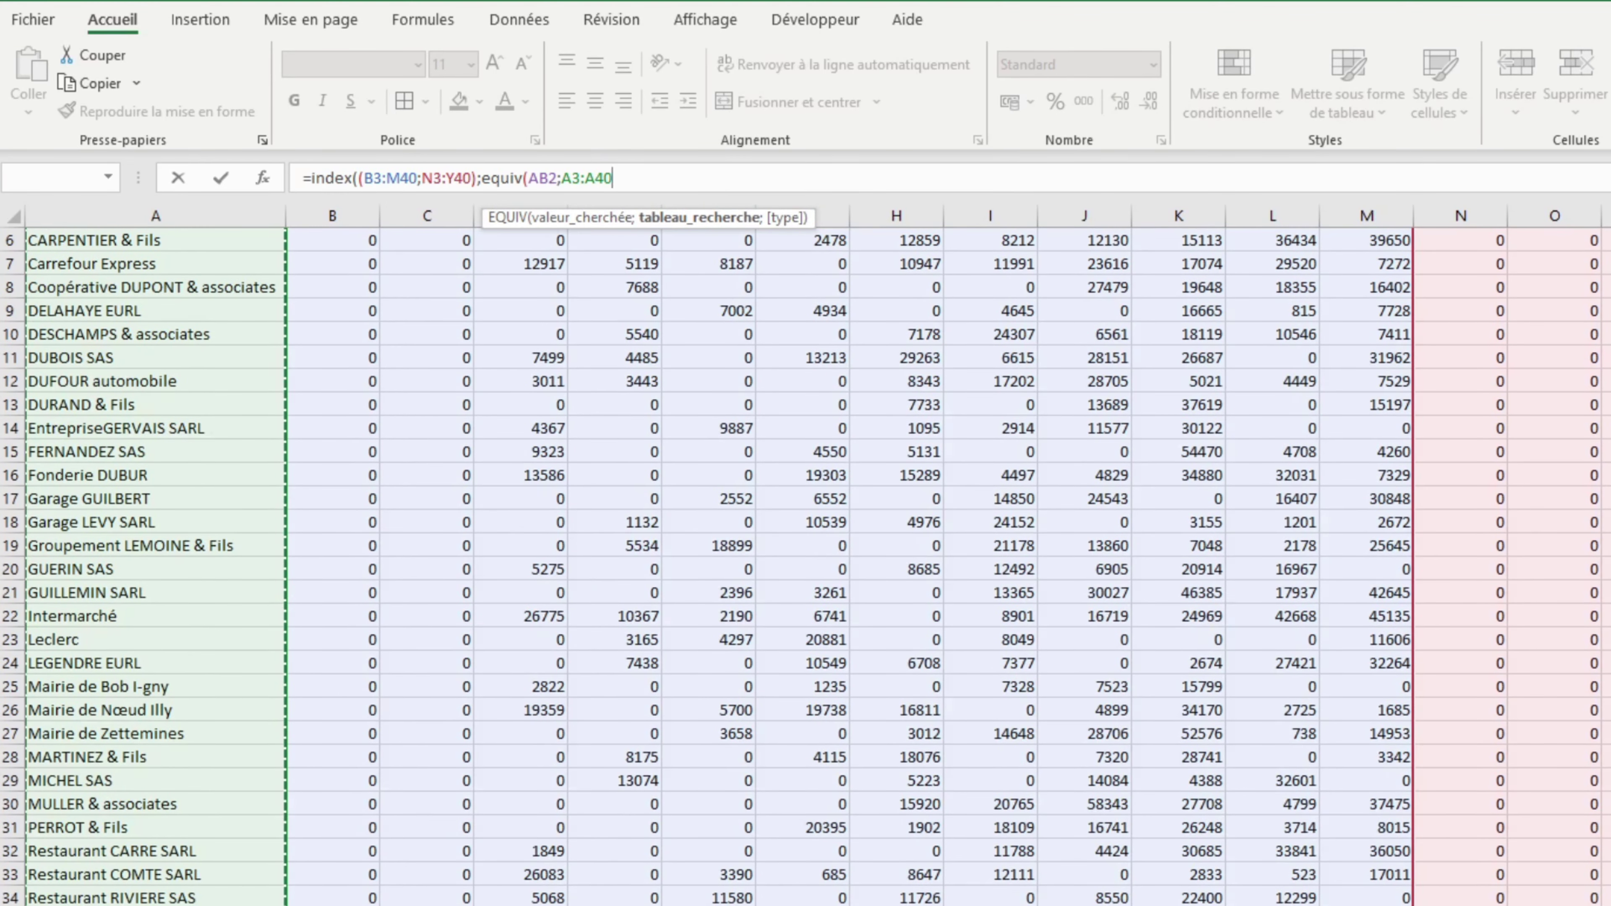
pyautogui.write(';0);equiv(')
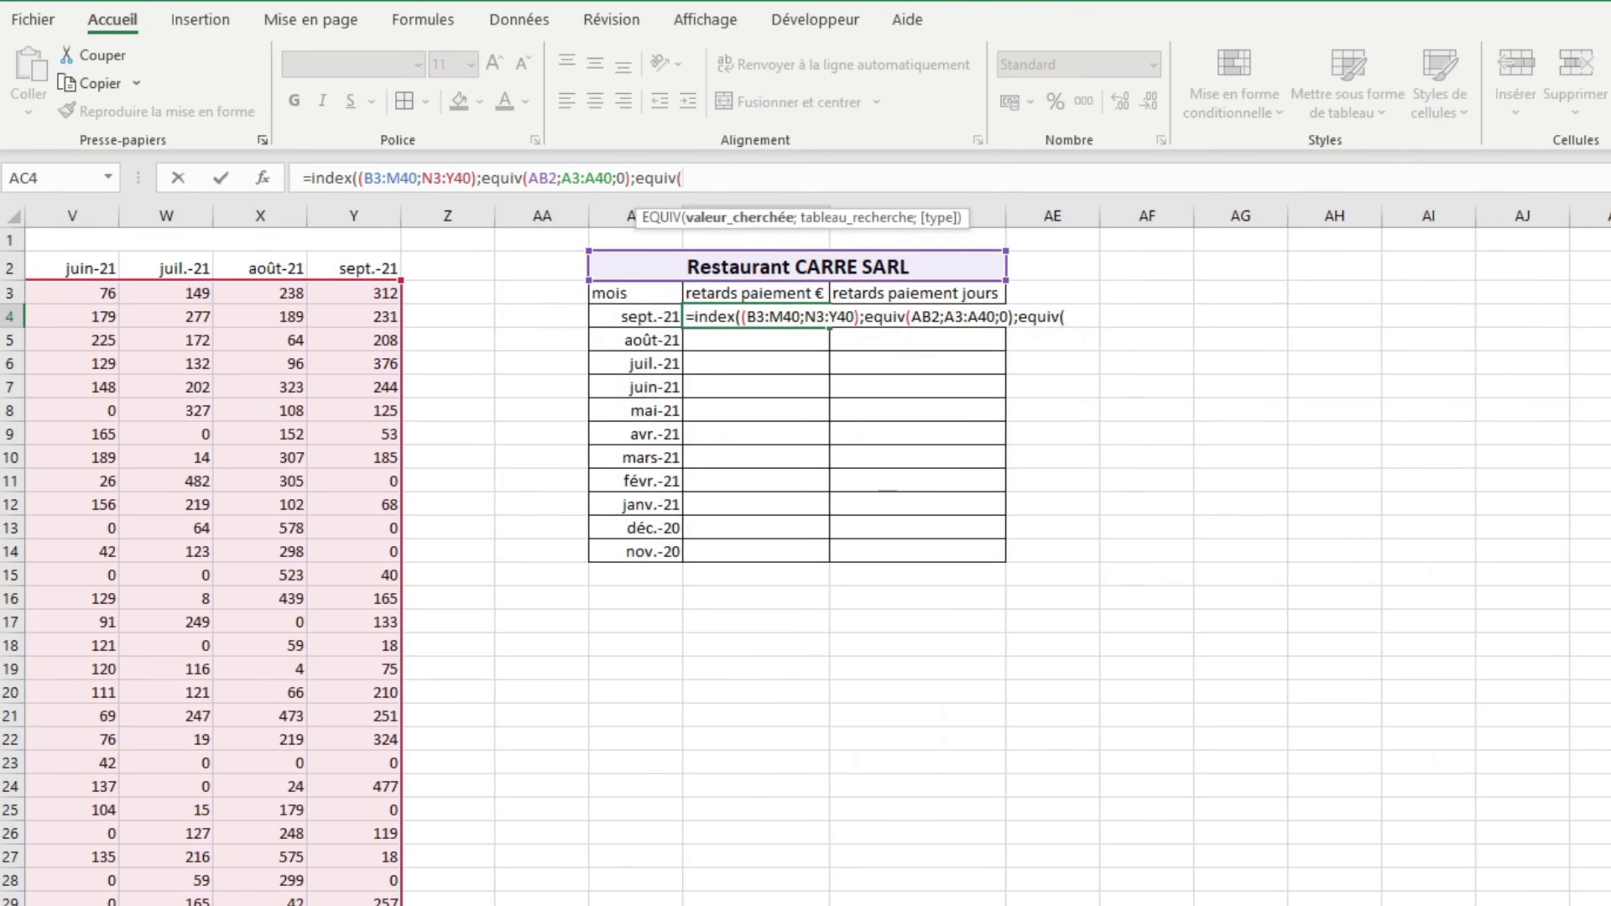
# Add the column argument EQUIV(AB4;B2:M2;0) and area number 1, completing the formula in AC4
pyautogui.click(634, 316)
pyautogui.write(';')
pyautogui.hscroll(-5, 748, 429)
pyautogui.moveTo(330, 268); pyautogui.dragTo(1338, 270)
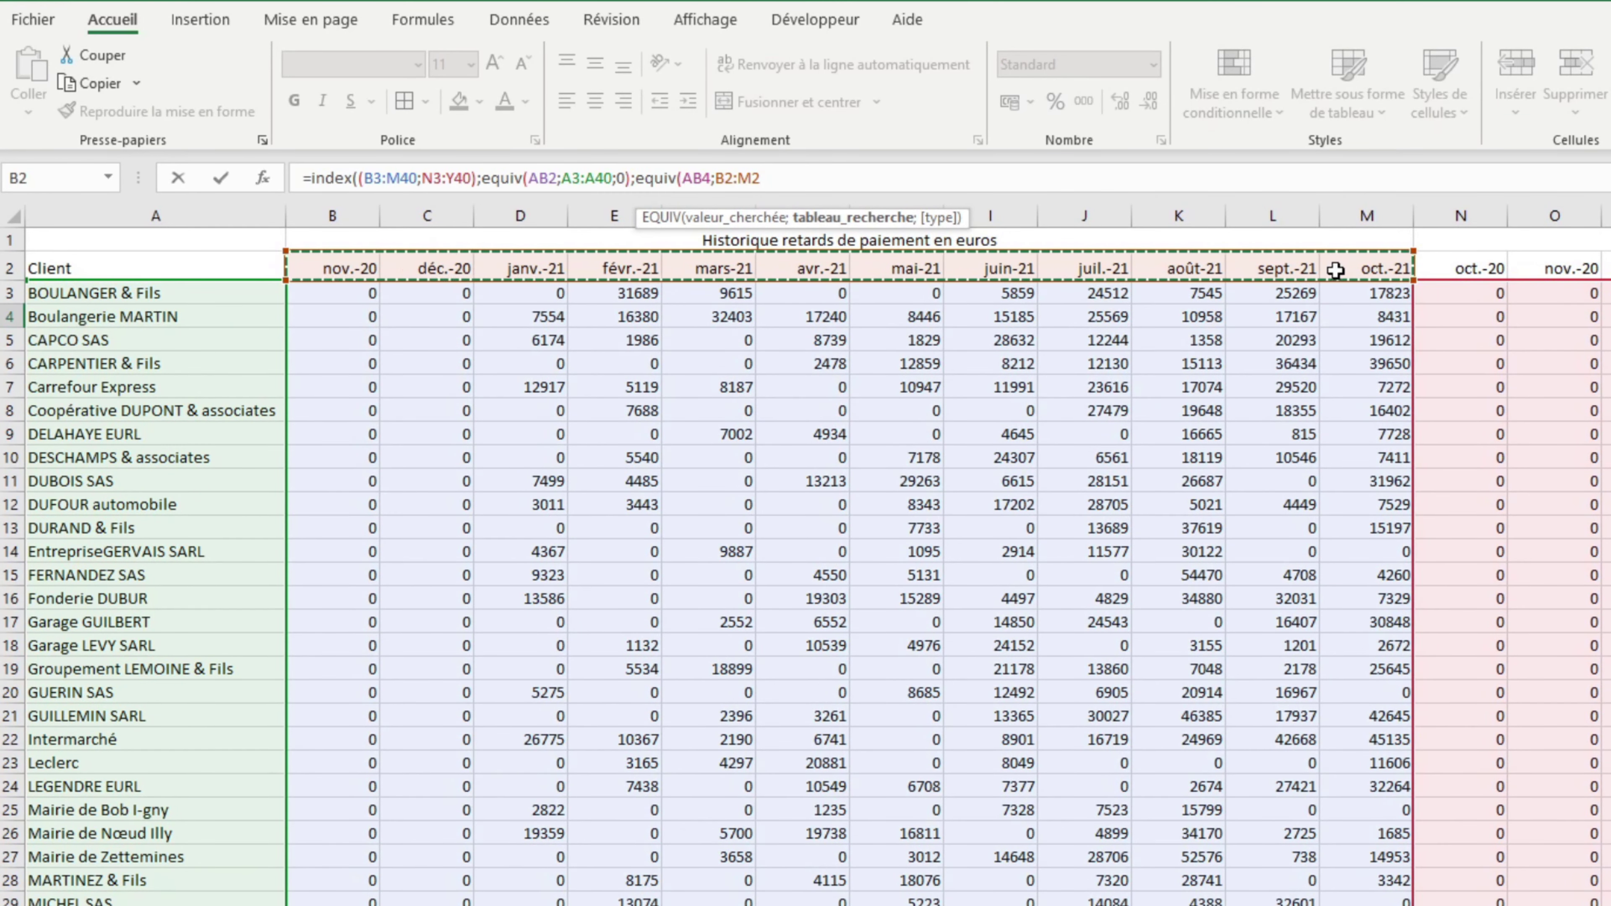
pyautogui.write(';0);')
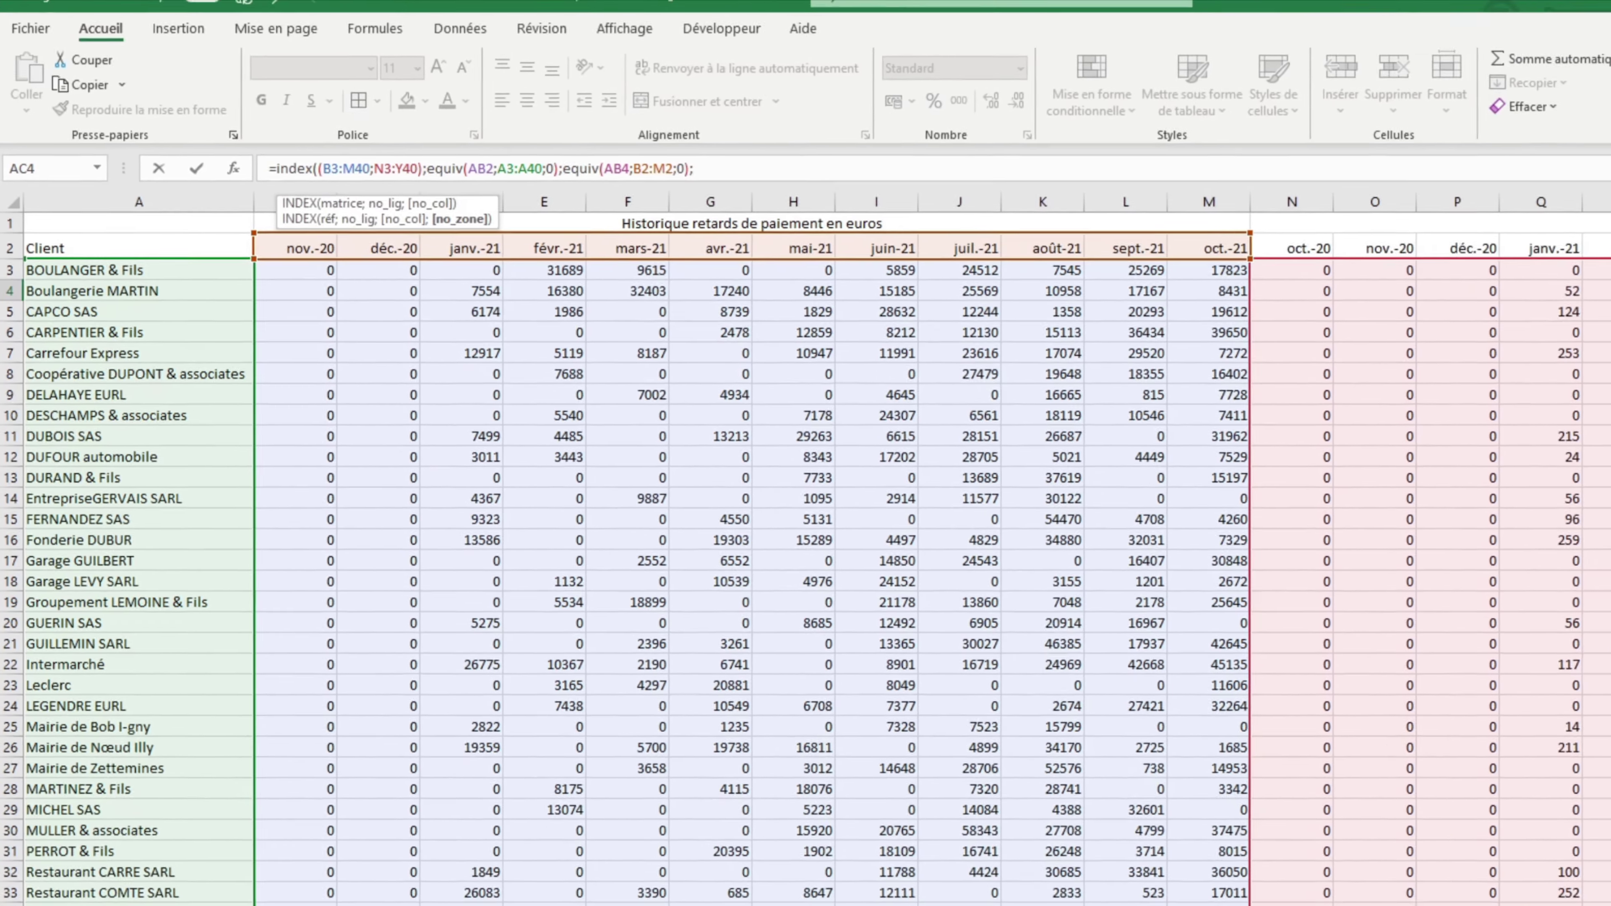
pyautogui.press('Return')
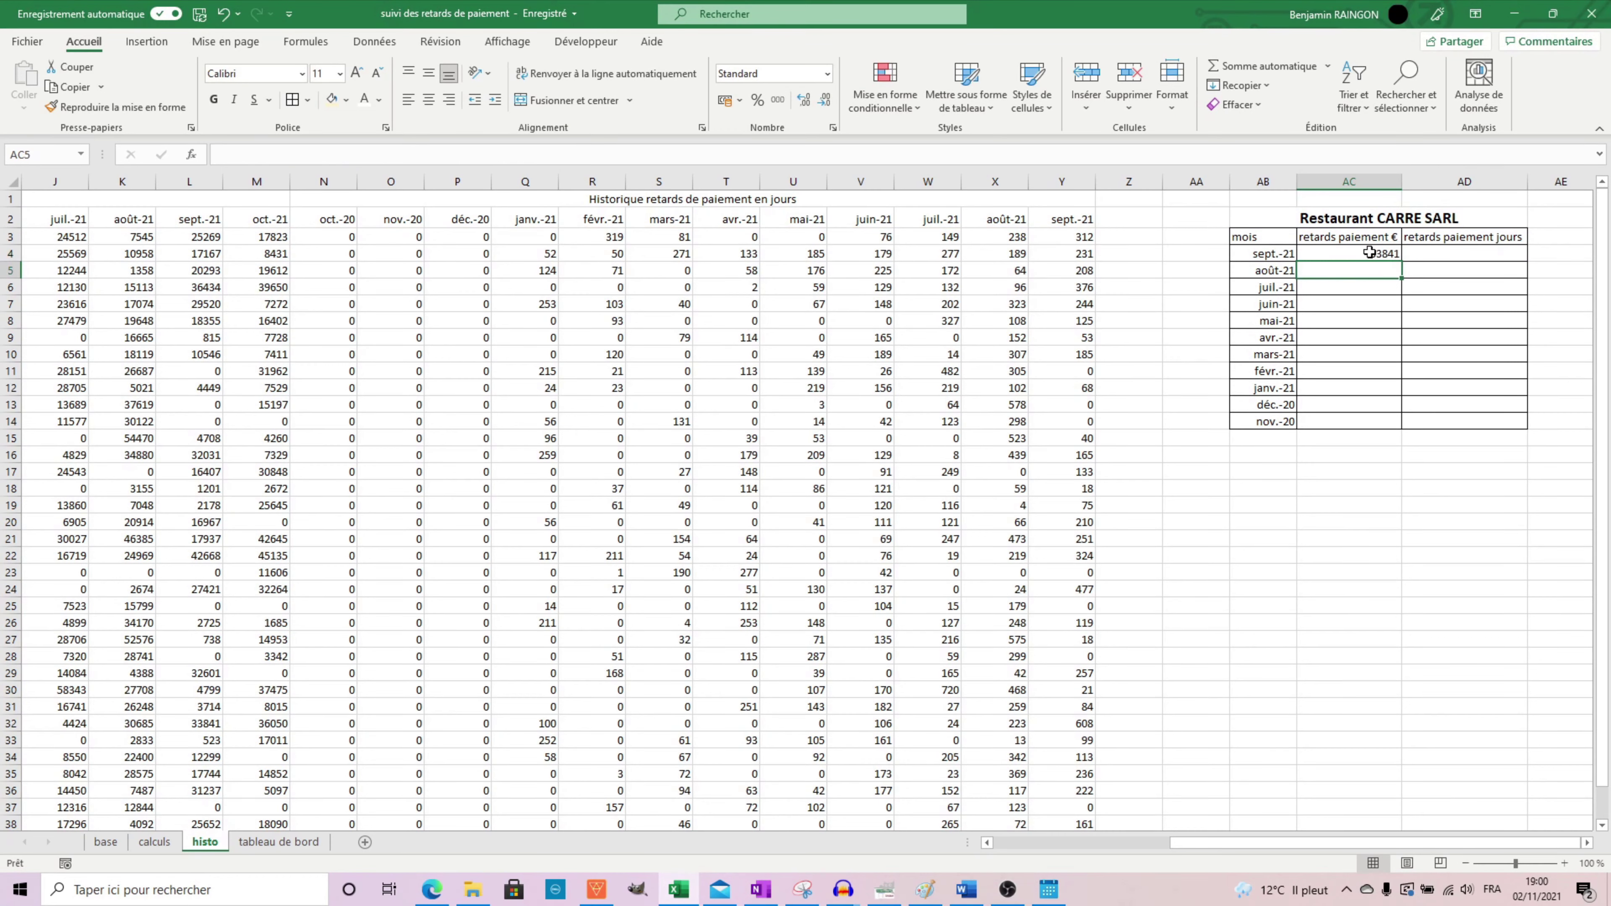
# Lock the ranges and AB2 in AC4's formula with absolute references, fix only the column of $AB4, and fill it down to AC14
pyautogui.click(1370, 252)
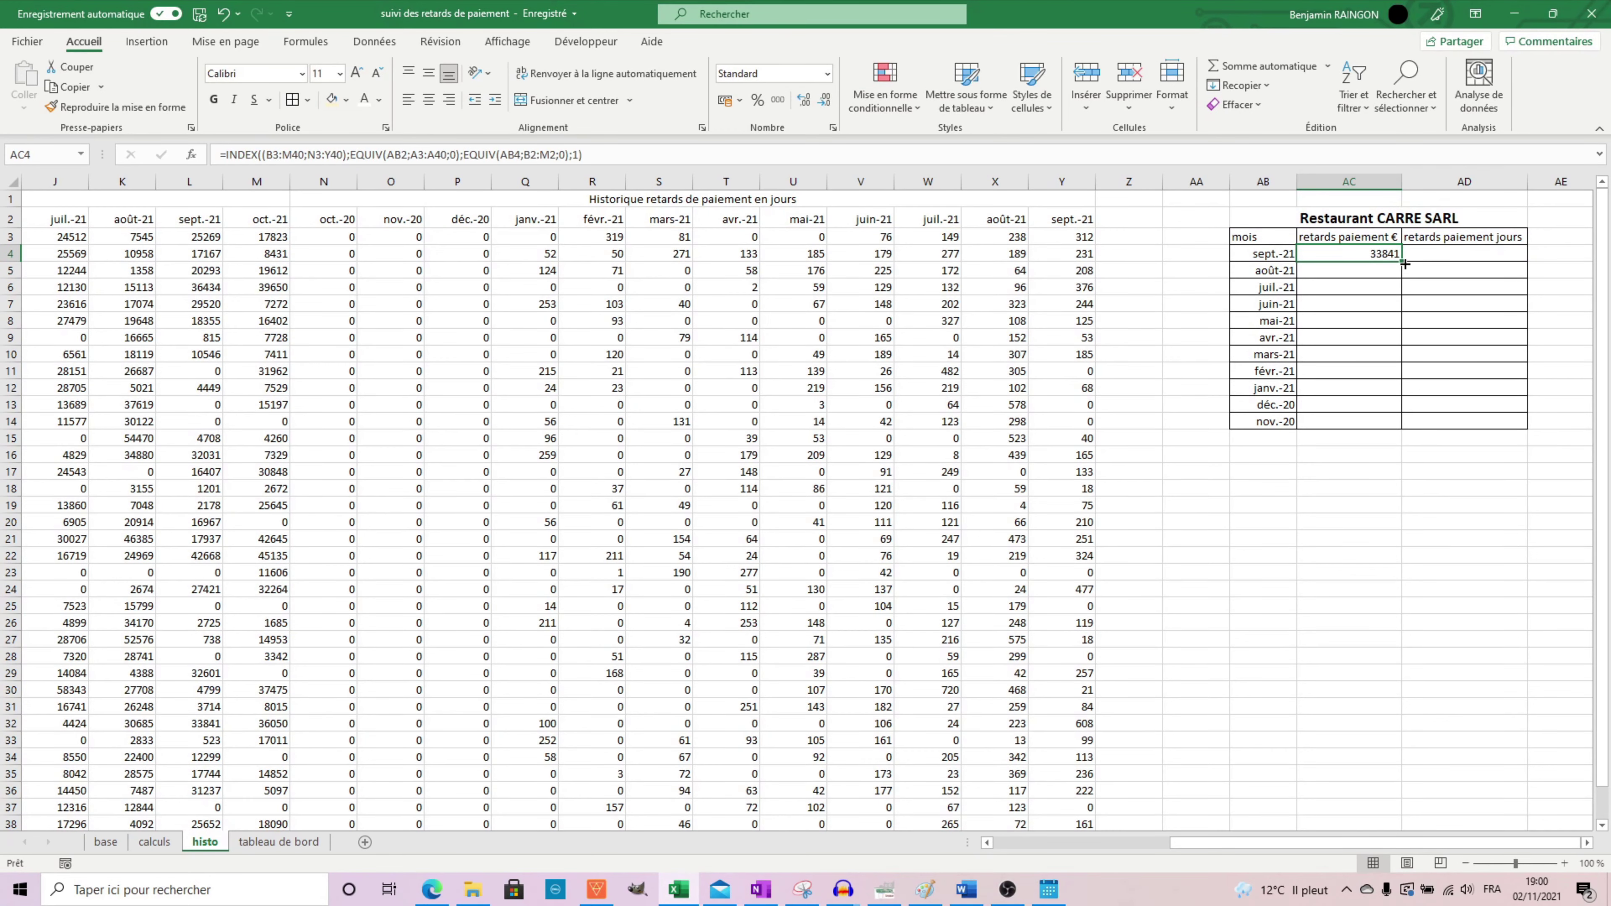
pyautogui.doubleClick(1401, 261)
pyautogui.moveTo(360, 156); pyautogui.dragTo(389, 159)
pyautogui.click(444, 156)
pyautogui.press('F4')
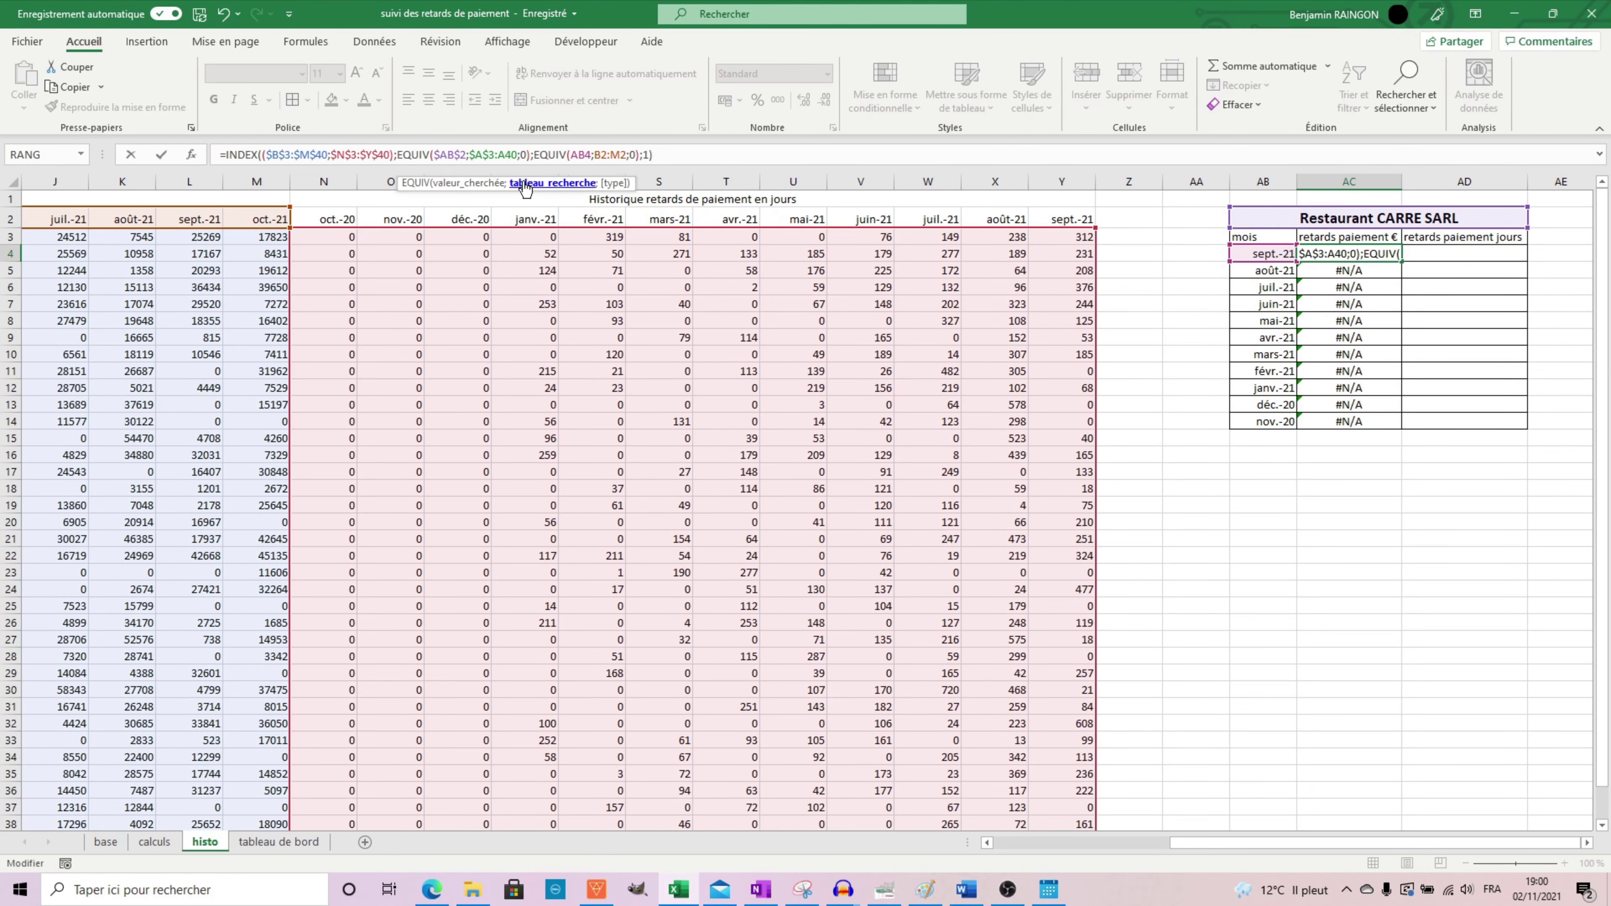
pyautogui.click(618, 156)
pyautogui.press('F4')
pyautogui.press('Return')
pyautogui.click(1349, 254)
pyautogui.doubleClick(1401, 261)
pyautogui.click(1344, 423)
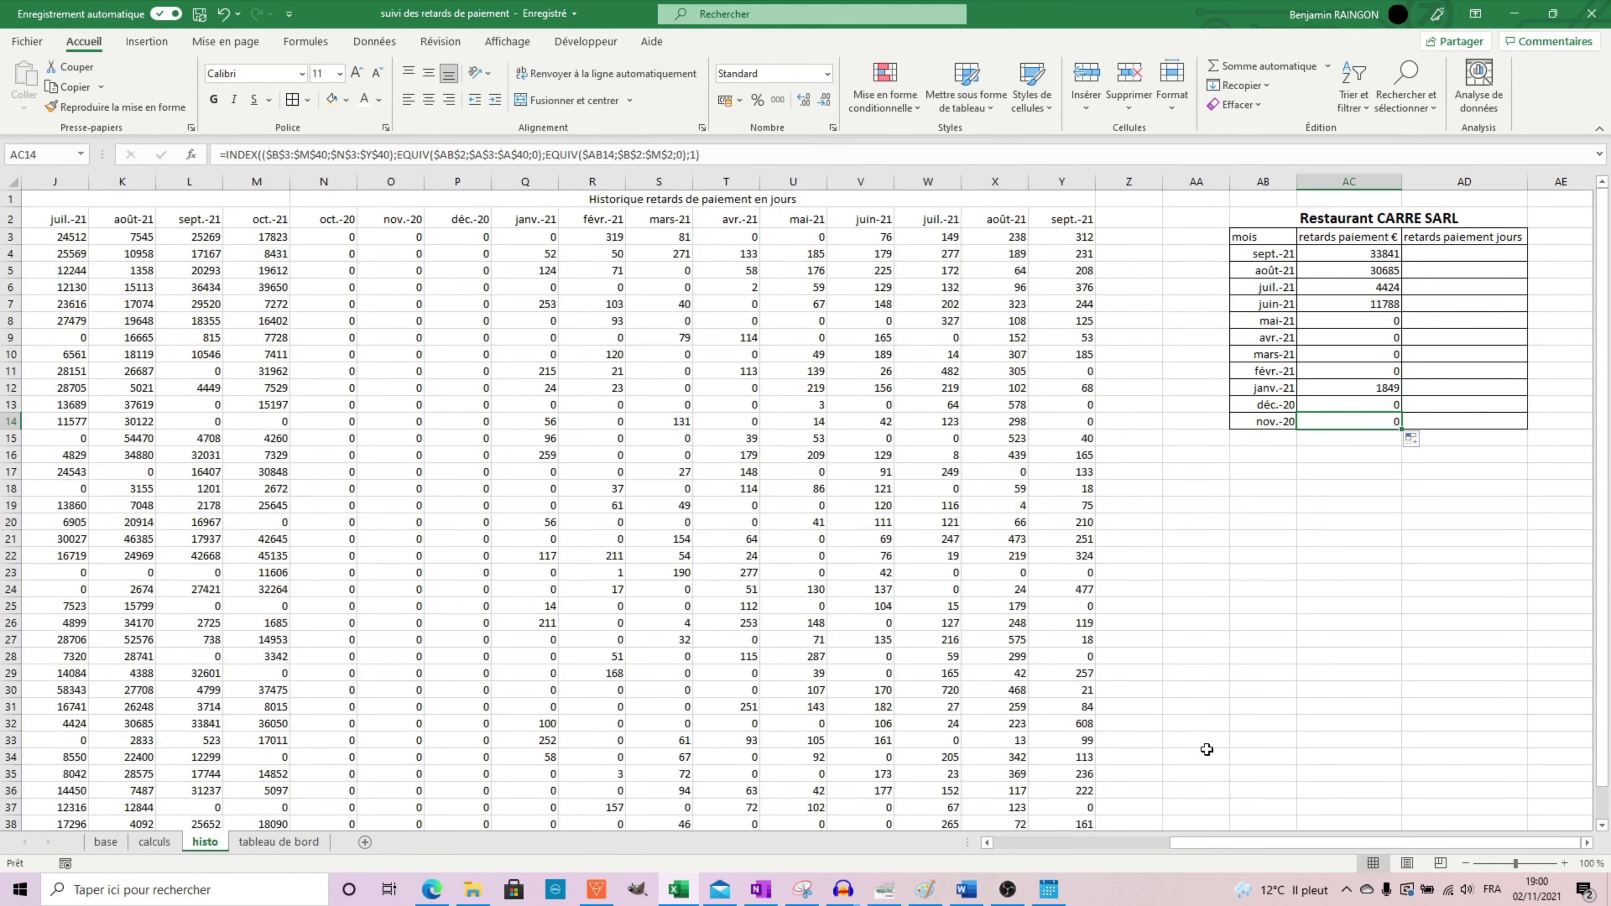
# Compare Restaurant CARRE SARL's euro row 32 and its months with the client table, and check the current month on the dashboard
pyautogui.click(1103, 844)
pyautogui.scroll(-2, 114, 424)
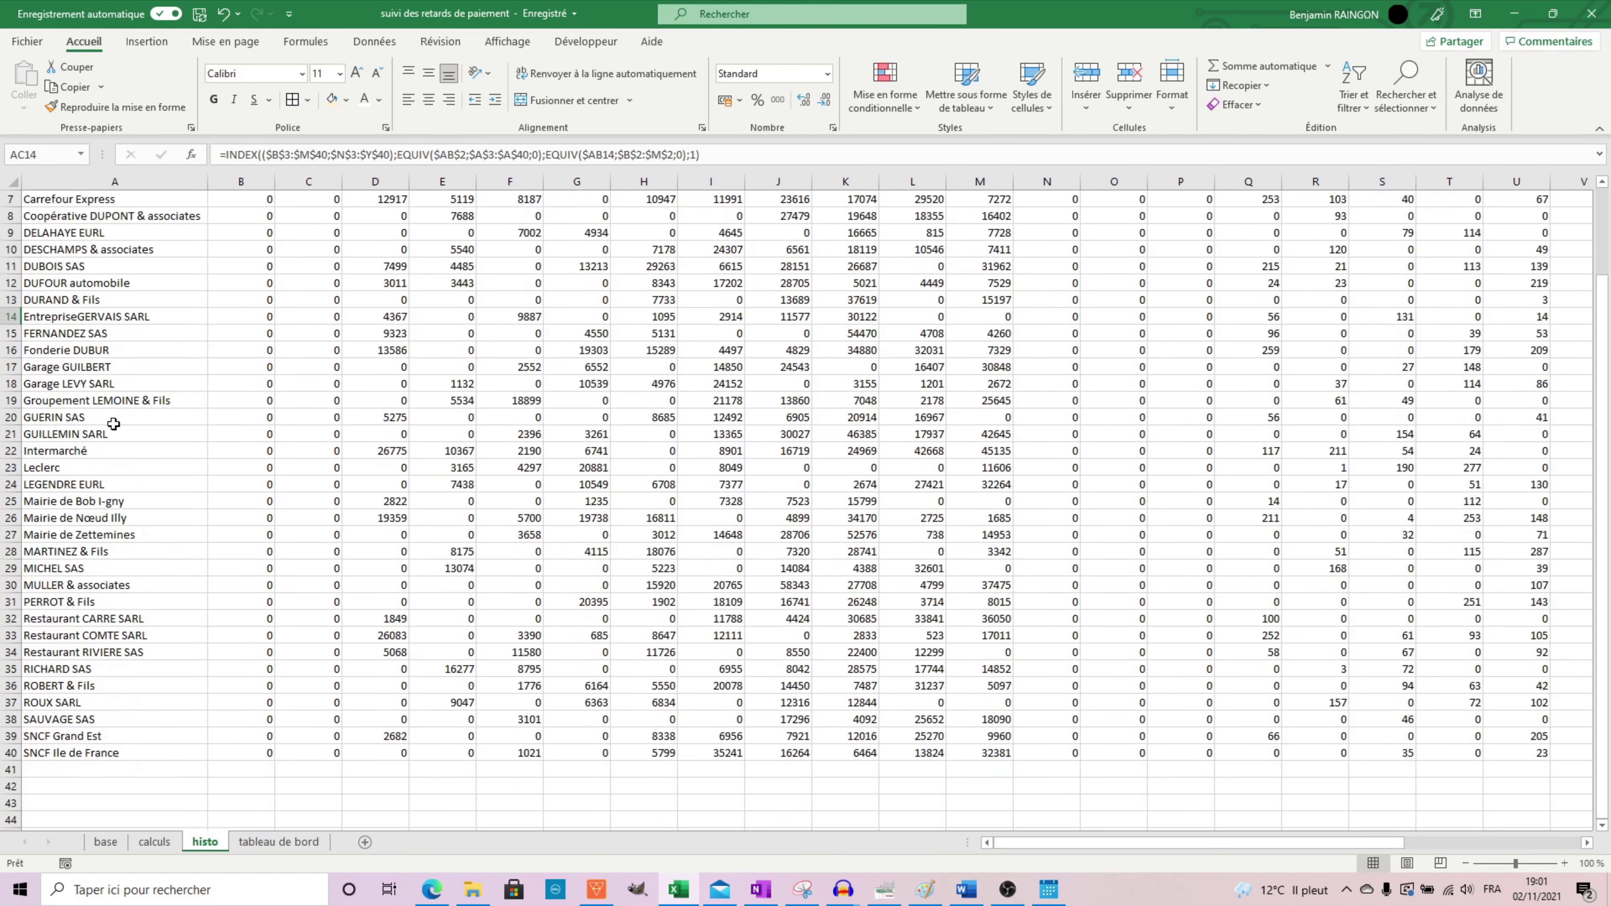
pyautogui.moveTo(95, 618); pyautogui.dragTo(980, 618)
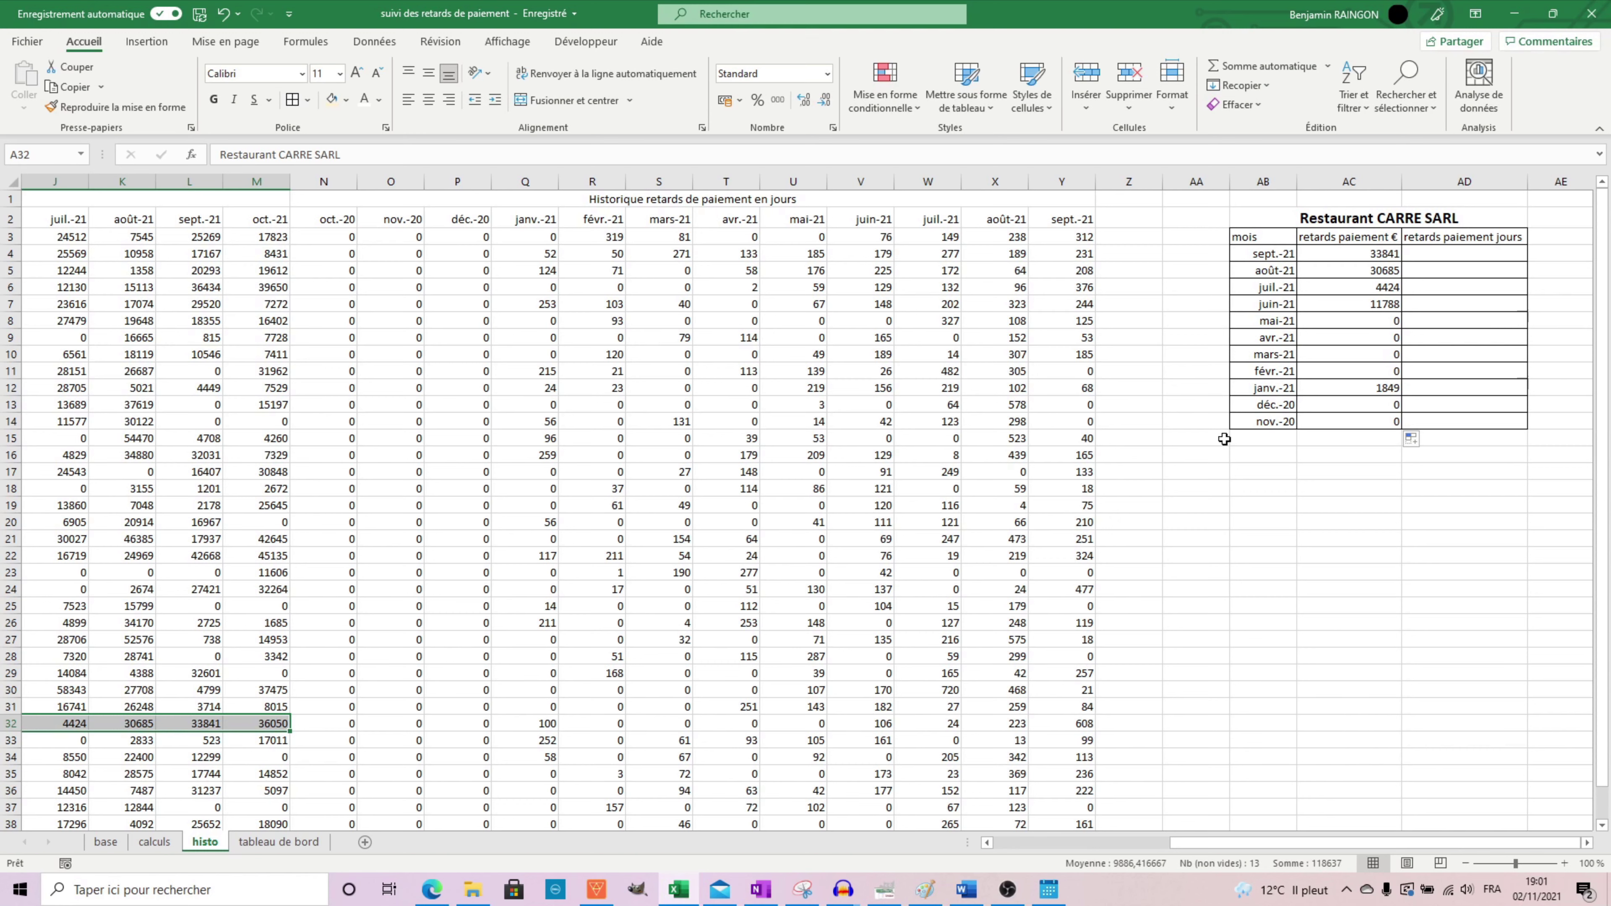
pyautogui.click(1283, 253)
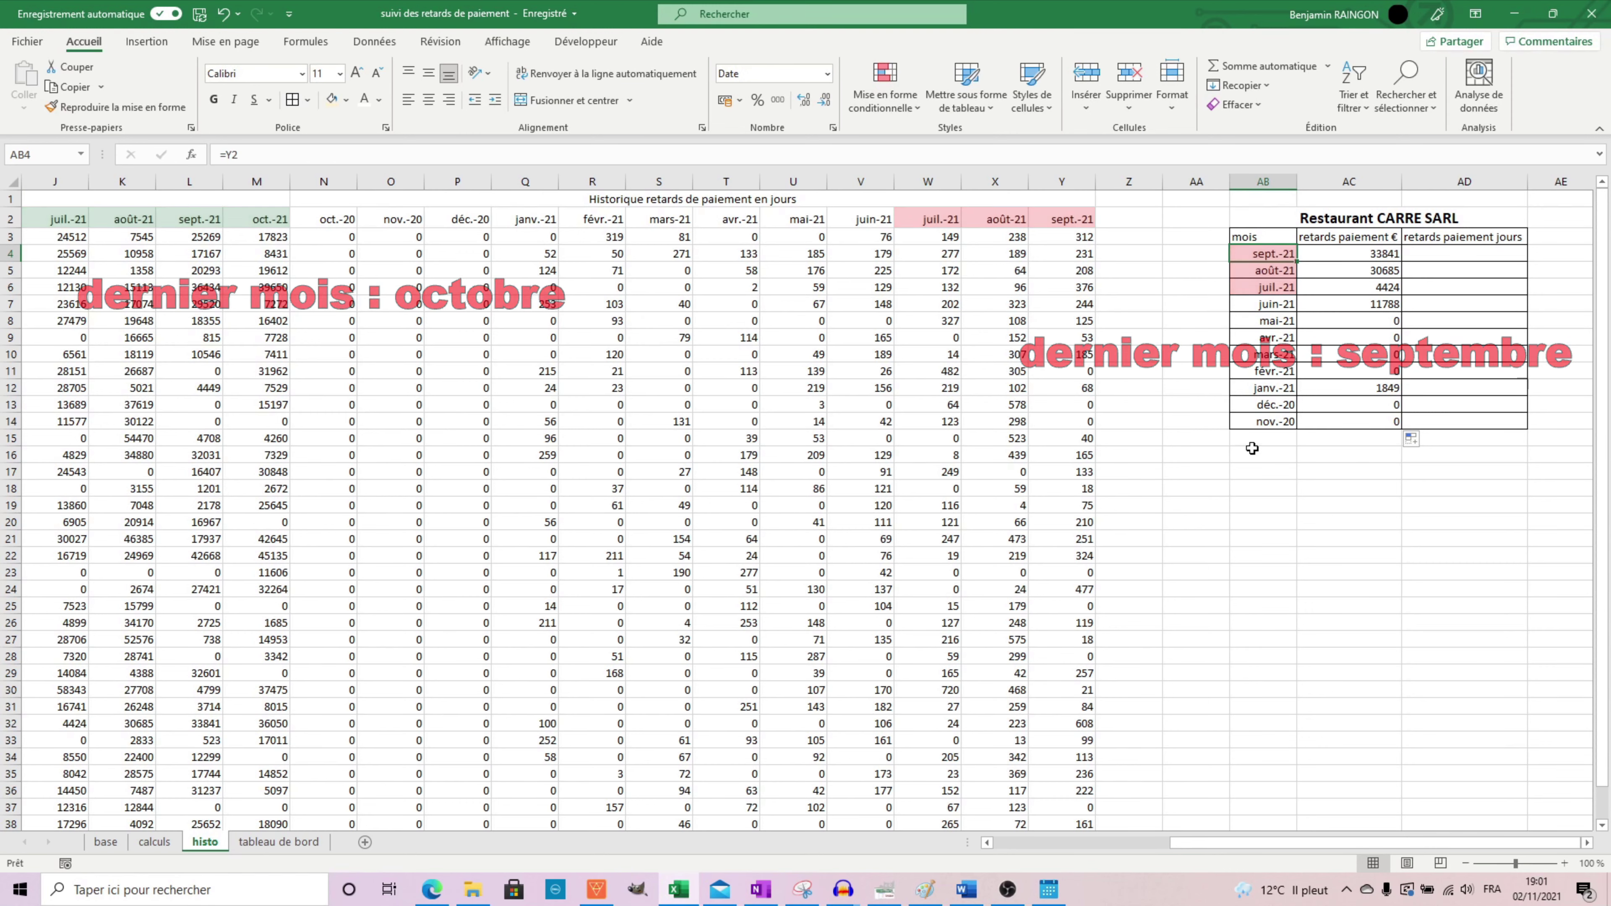
pyautogui.click(279, 841)
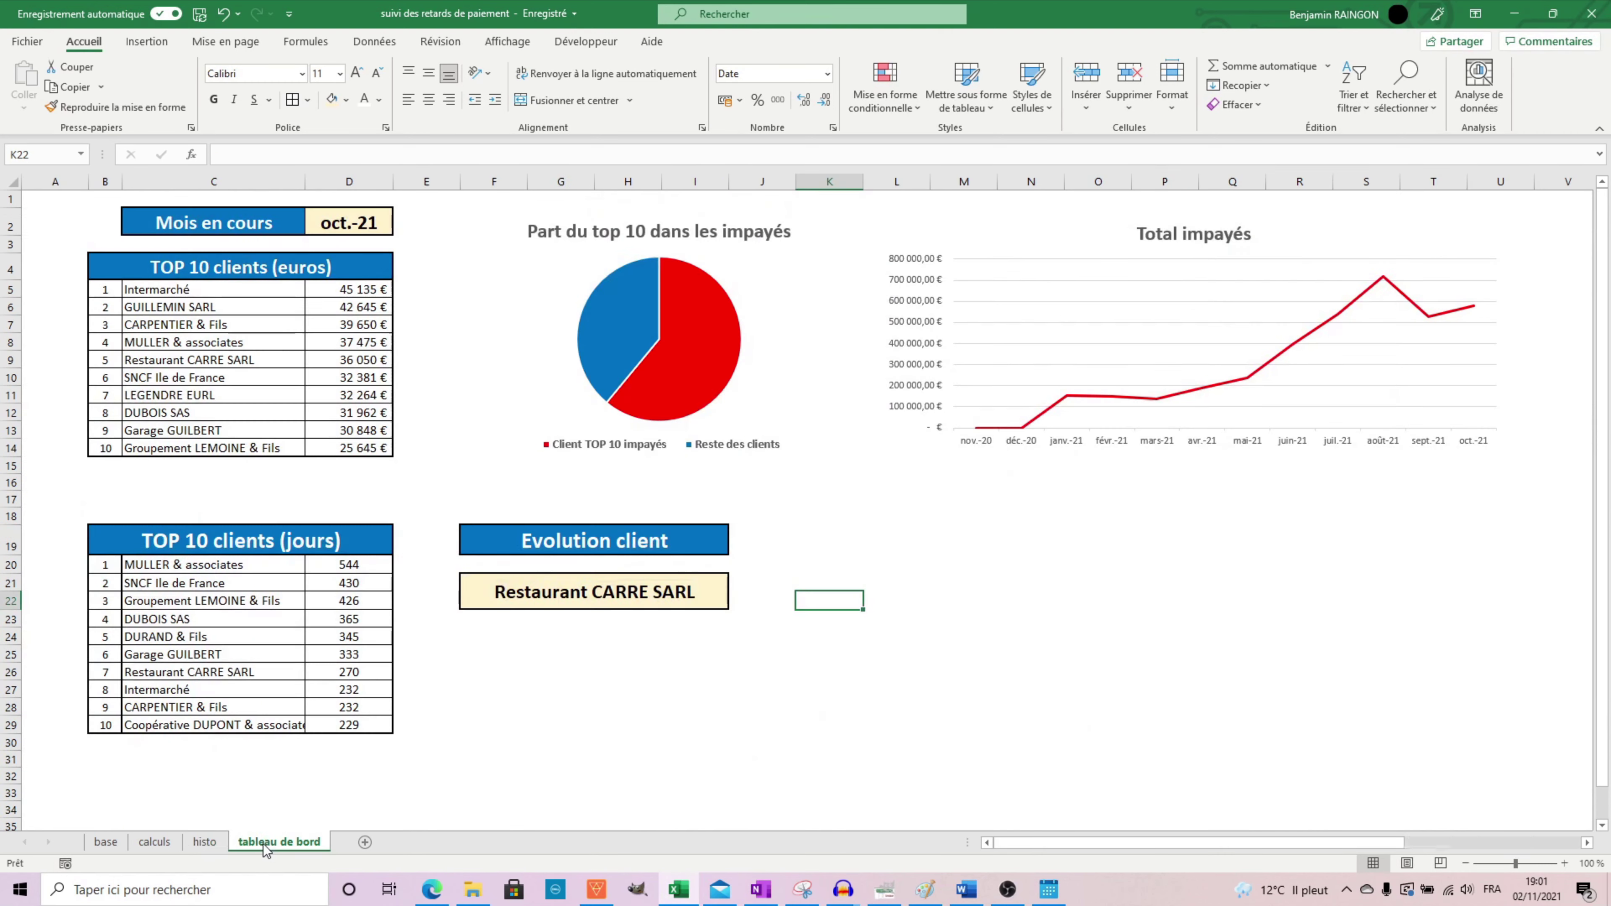
pyautogui.click(204, 842)
# Try to add the current month to the days history by copying cell M2 into Z2
pyautogui.click(1046, 218)
pyautogui.click(272, 217)
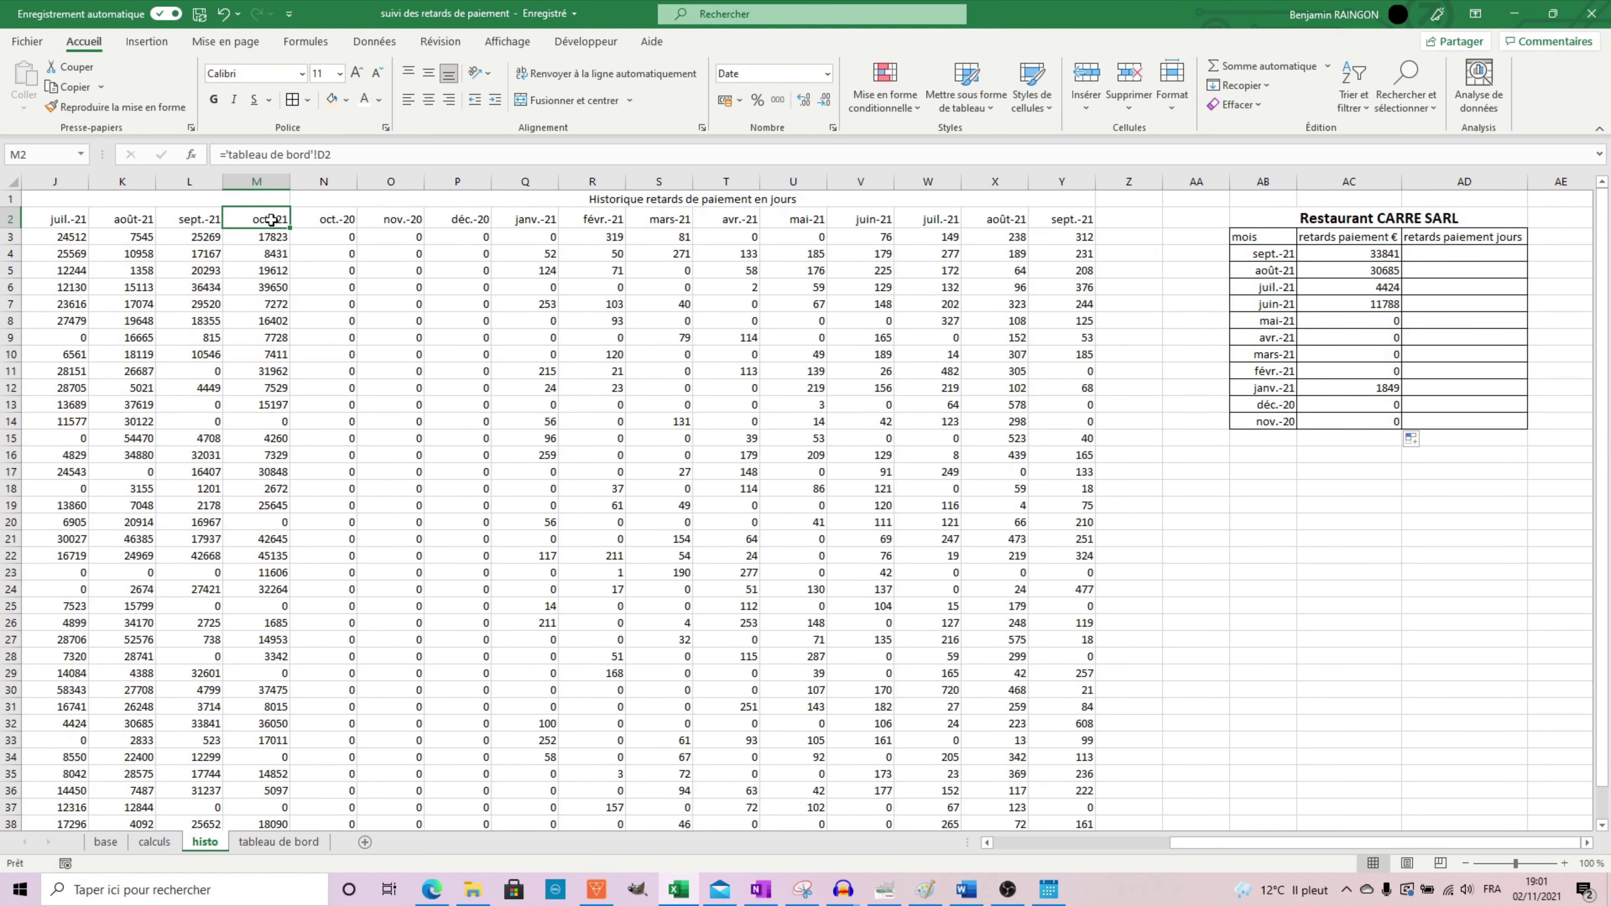
pyautogui.hotkey('ctrl', 'c')
pyautogui.hotkey('ctrl', 'Right')
pyautogui.press('Right')
pyautogui.hotkey('ctrl', 'v')
pyautogui.press('Escape')
# Enter M2's exact formula ='tableau de bord'!D2 in Z2
pyautogui.click(273, 218)
pyautogui.moveTo(340, 155); pyautogui.dragTo(219, 155)
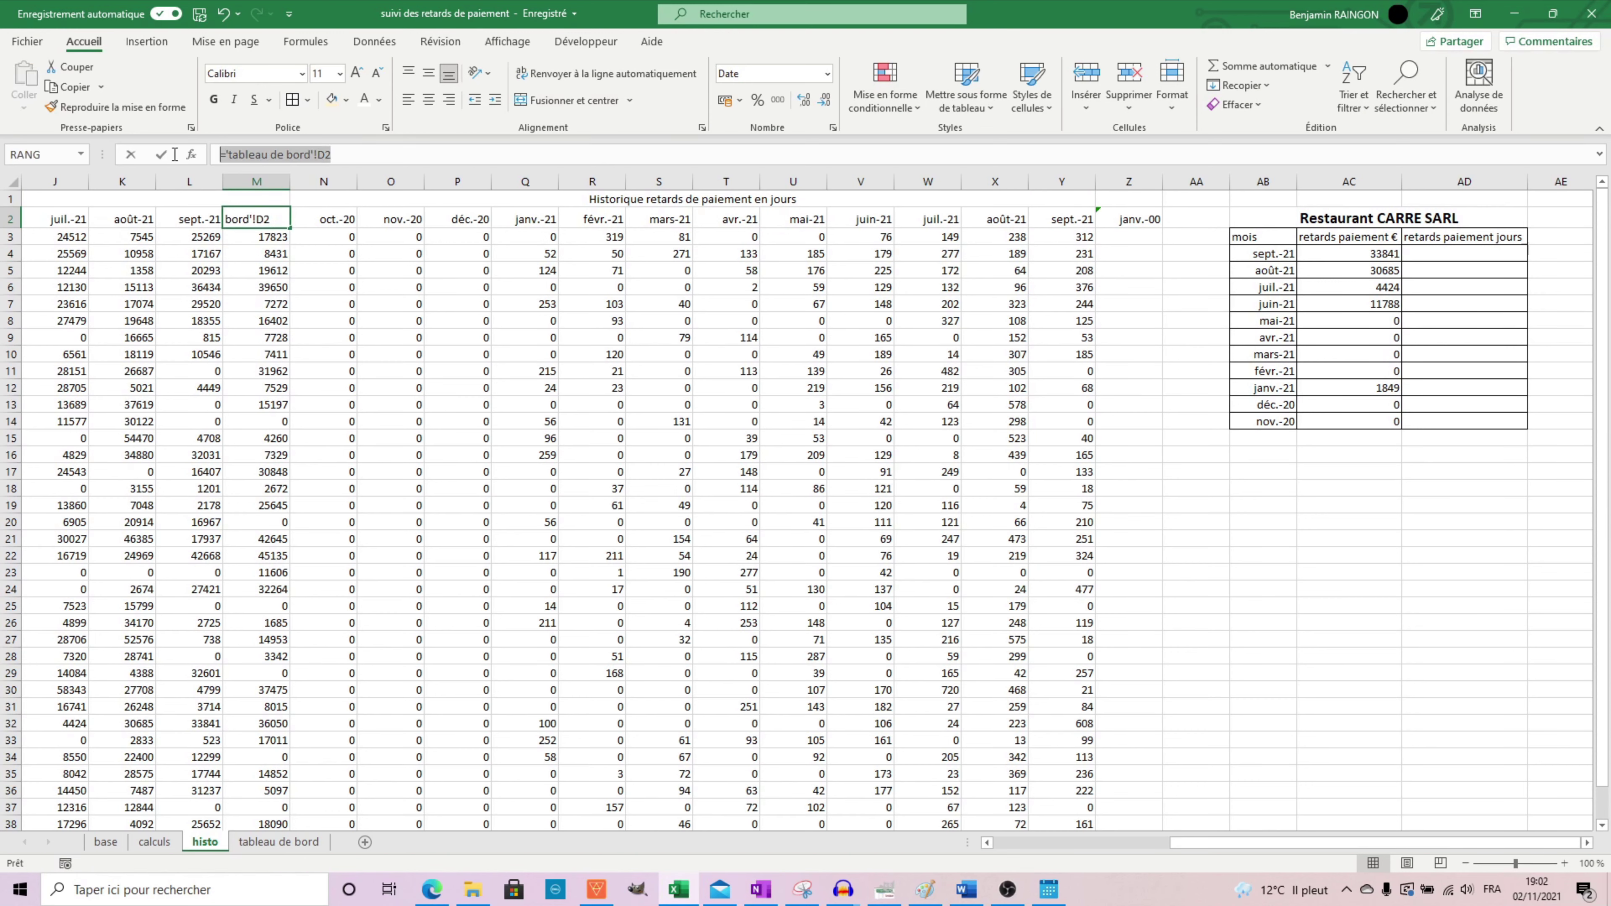
pyautogui.hotkey('ctrl', 'c')
pyautogui.press('Return')
pyautogui.click(1131, 219)
pyautogui.hotkey('ctrl', 'v')
# Extend the late-days formulas in Y3:Y40 across to column Z
pyautogui.click(1060, 221)
pyautogui.click(771, 152)
pyautogui.press('Tab')
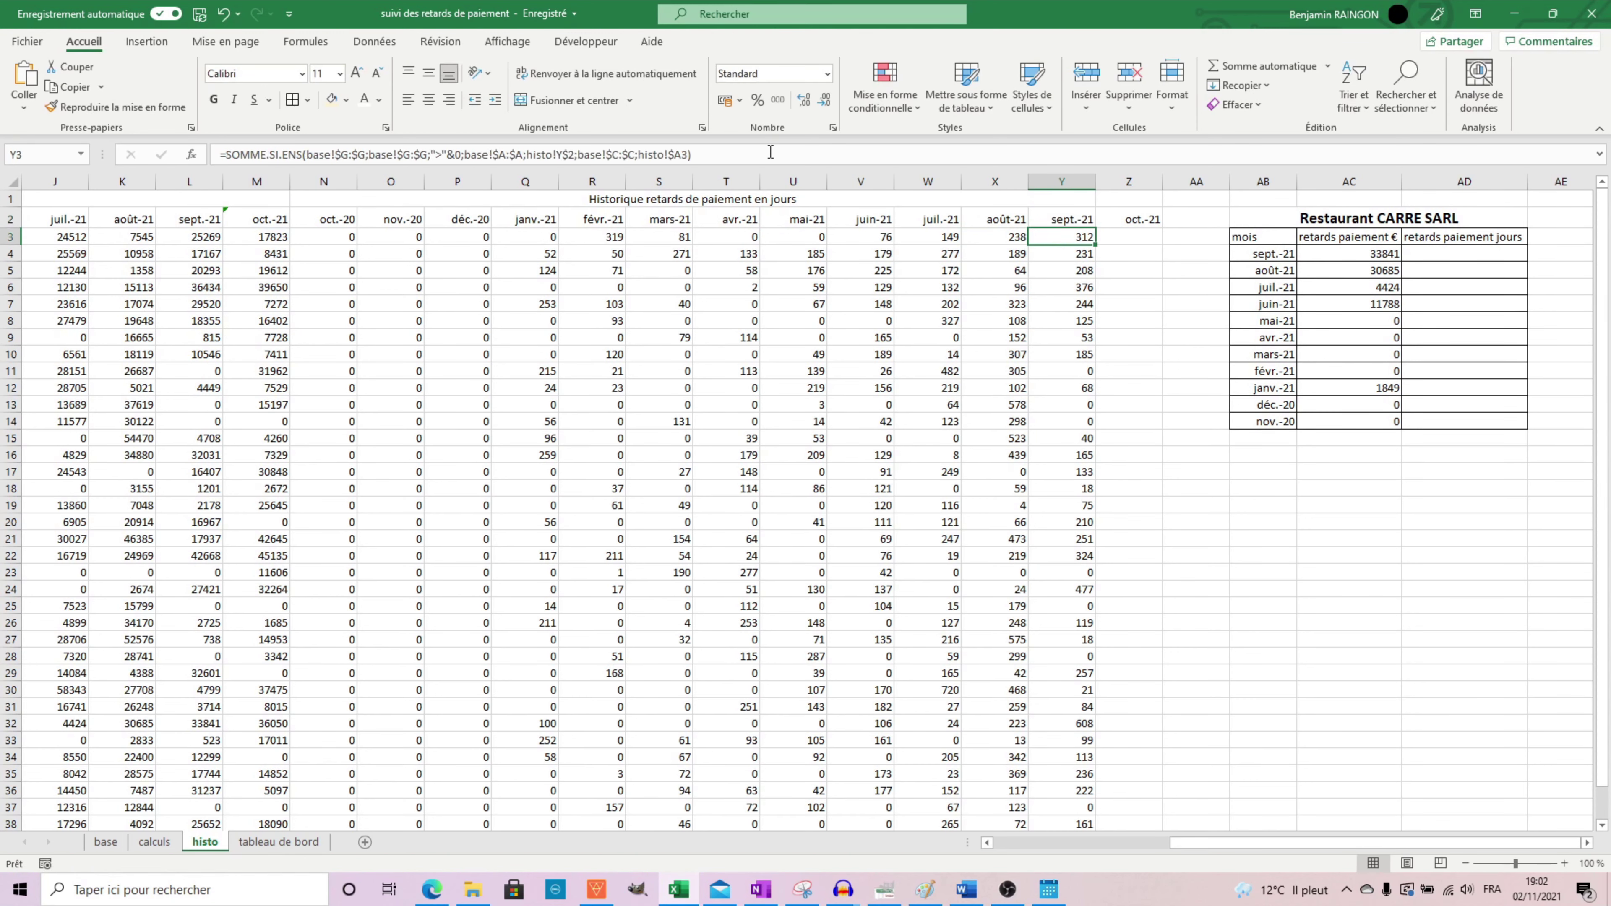
pyautogui.click(994, 219)
pyautogui.click(1129, 254)
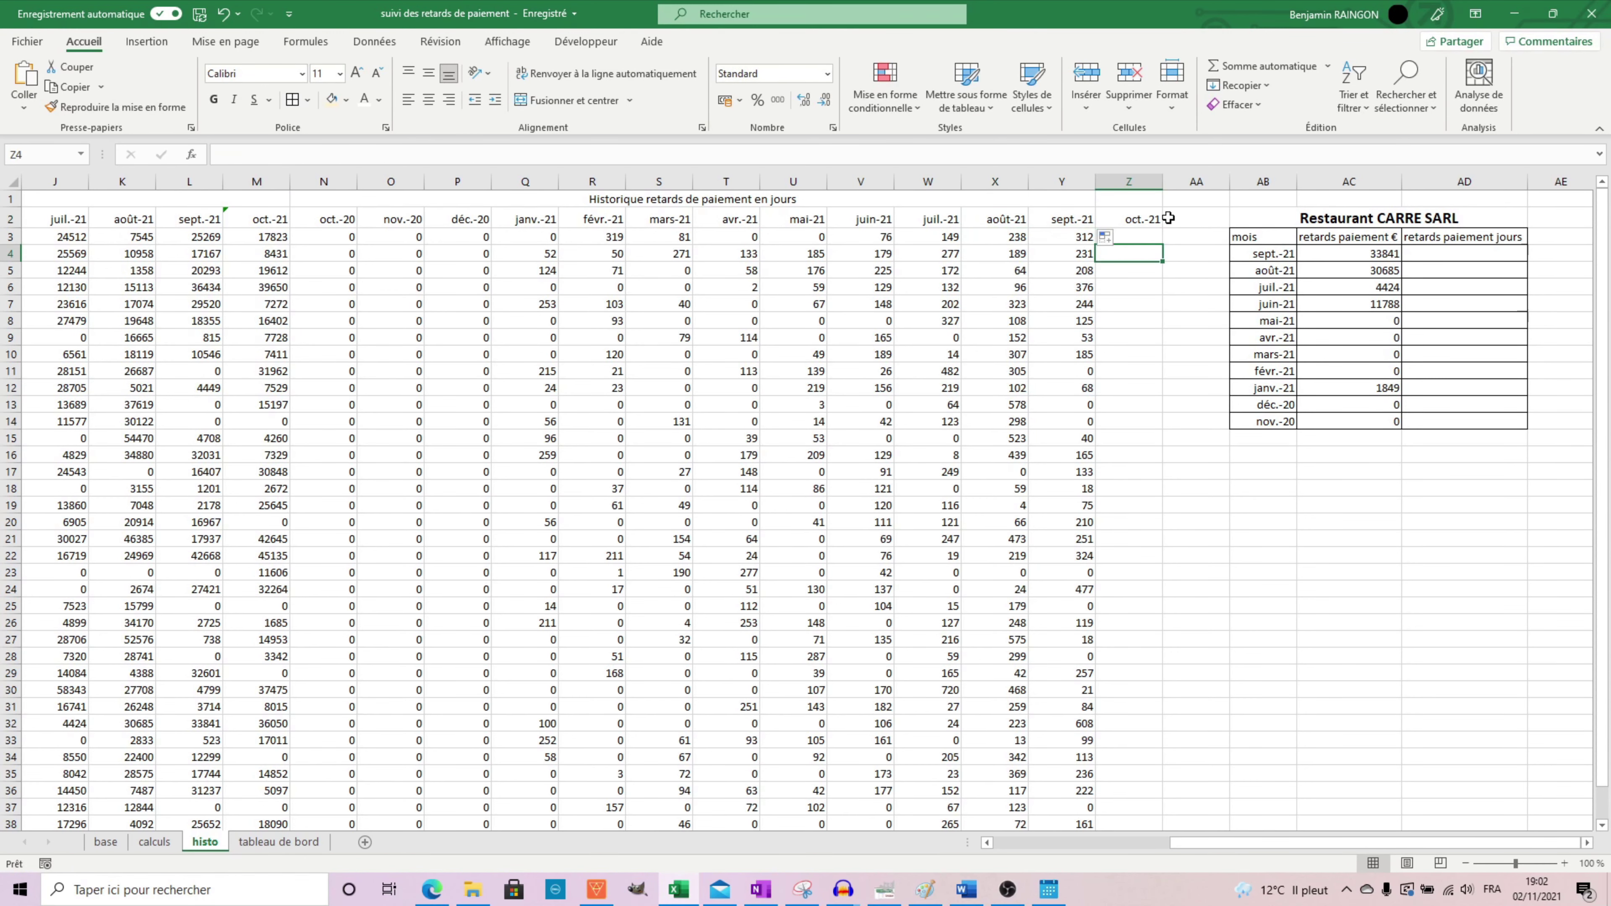
pyautogui.moveTo(1062, 237); pyautogui.dragTo(1068, 787)
pyautogui.moveTo(1095, 795); pyautogui.dragTo(1142, 790)
pyautogui.scroll(2, 1212, 691)
# Extend the second area in AC4's INDEX formula to $N$3:$Z$40 and fill it down to AC14
pyautogui.click(1349, 253)
pyautogui.click(783, 155)
pyautogui.click(370, 154)
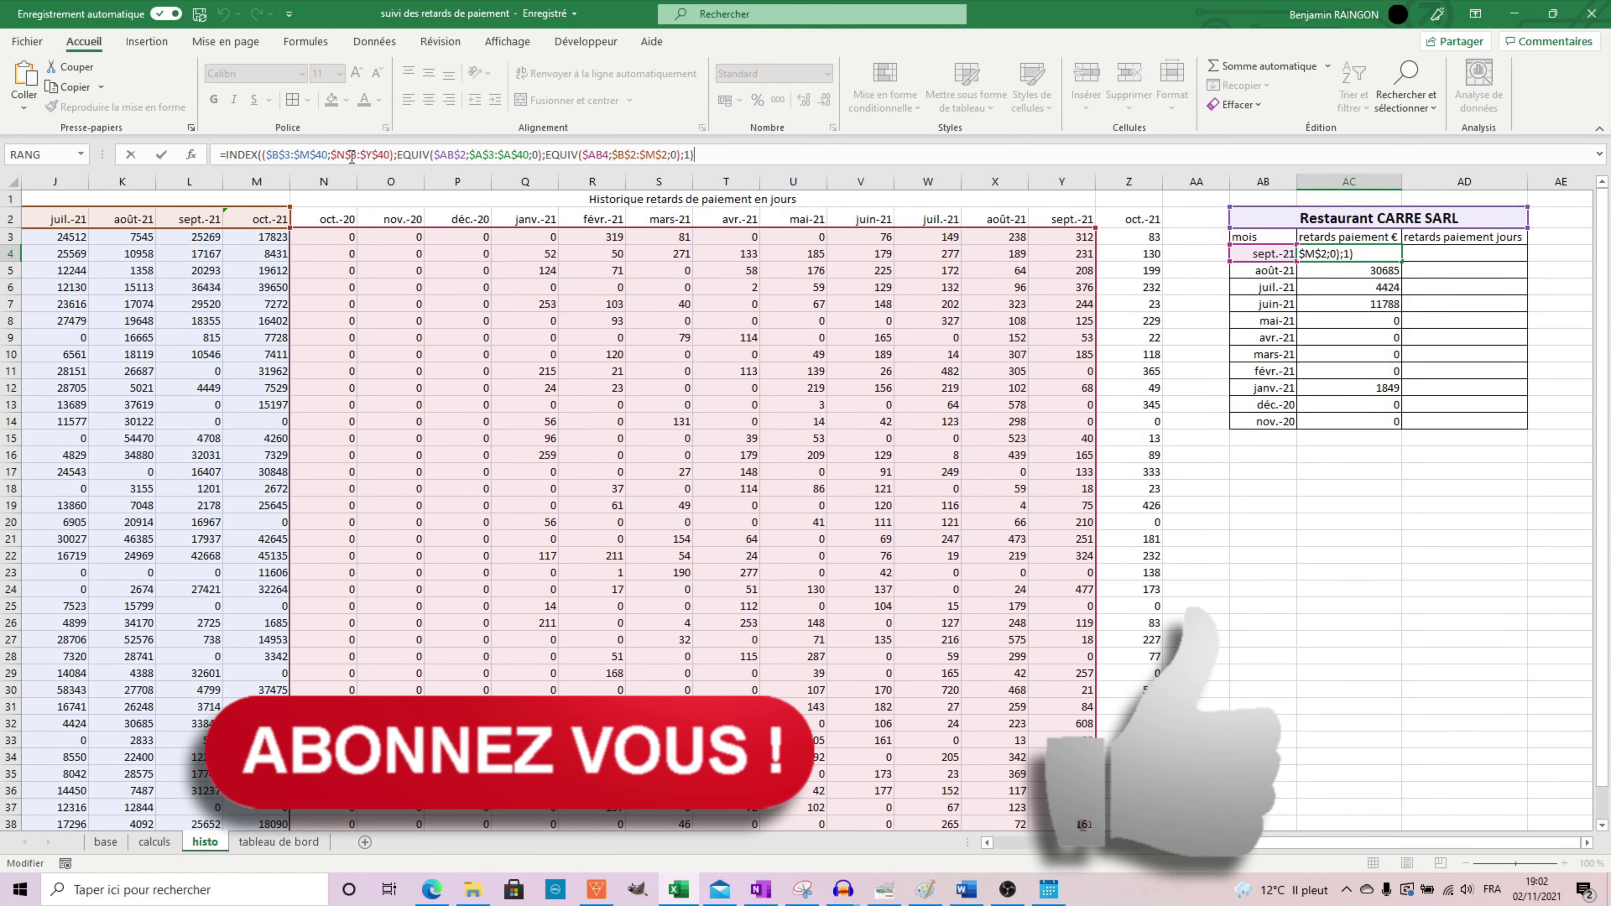
pyautogui.press('BackSpace')
pyautogui.write('Z')
pyautogui.hotkey('ctrl', 'Return')
pyautogui.doubleClick(1402, 262)
# Set the first month in AB4 to =Z2 and refill the AC4 formula down to AC14
pyautogui.click(1262, 254)
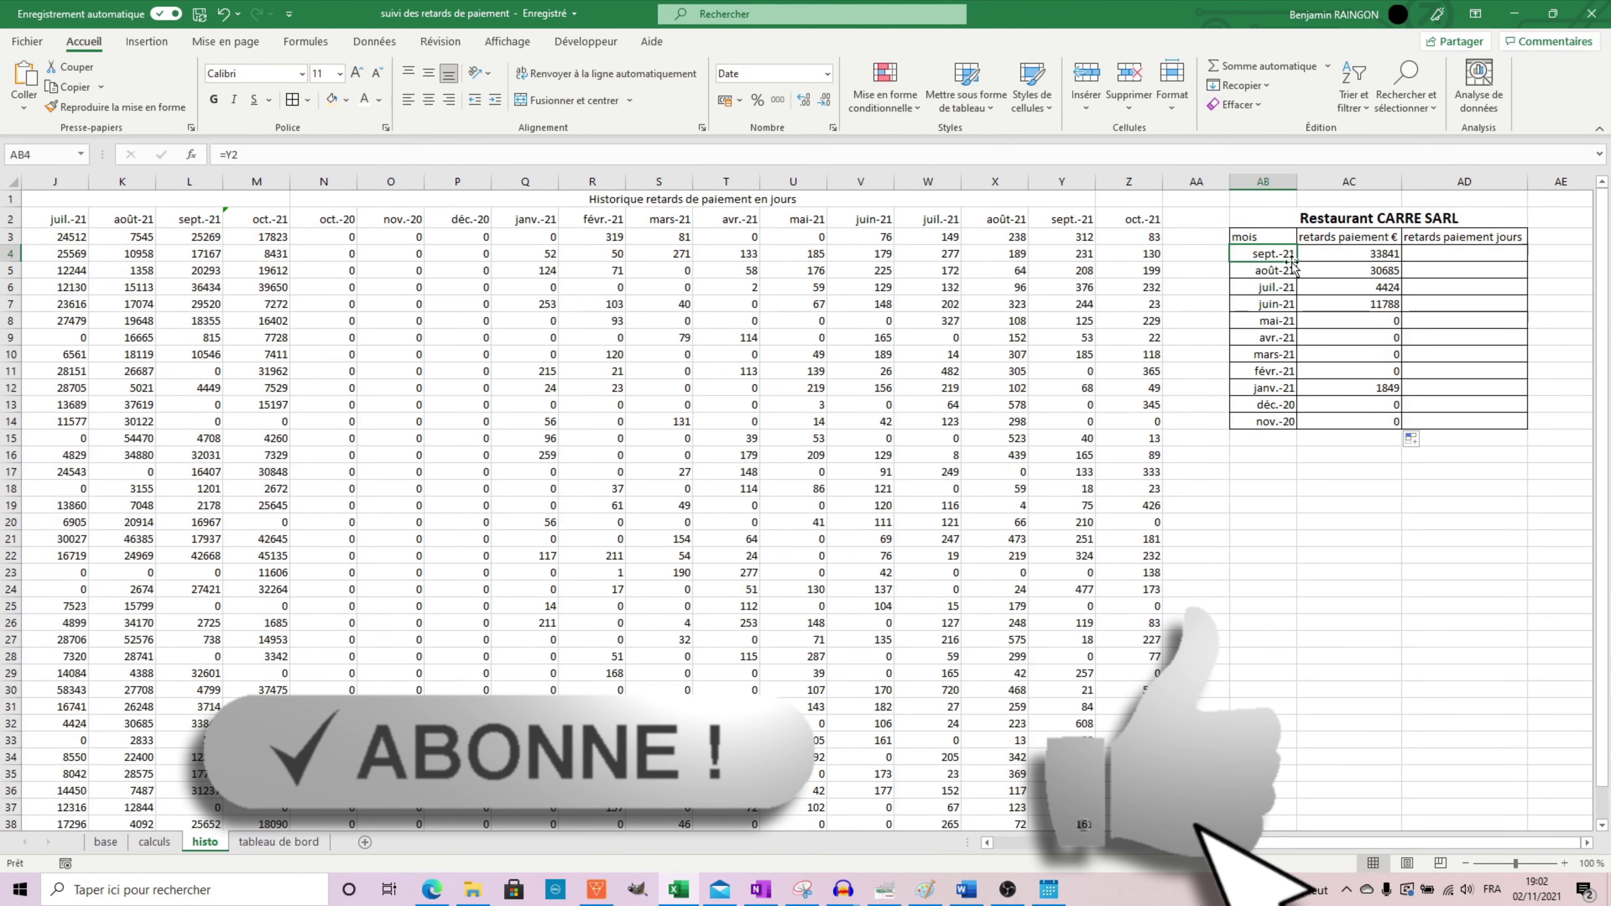
pyautogui.click(378, 154)
pyautogui.press('BackSpace')
pyautogui.press('BackSpace')
pyautogui.write('Z2')
pyautogui.press('Return')
pyautogui.click(1349, 253)
pyautogui.doubleClick(1404, 262)
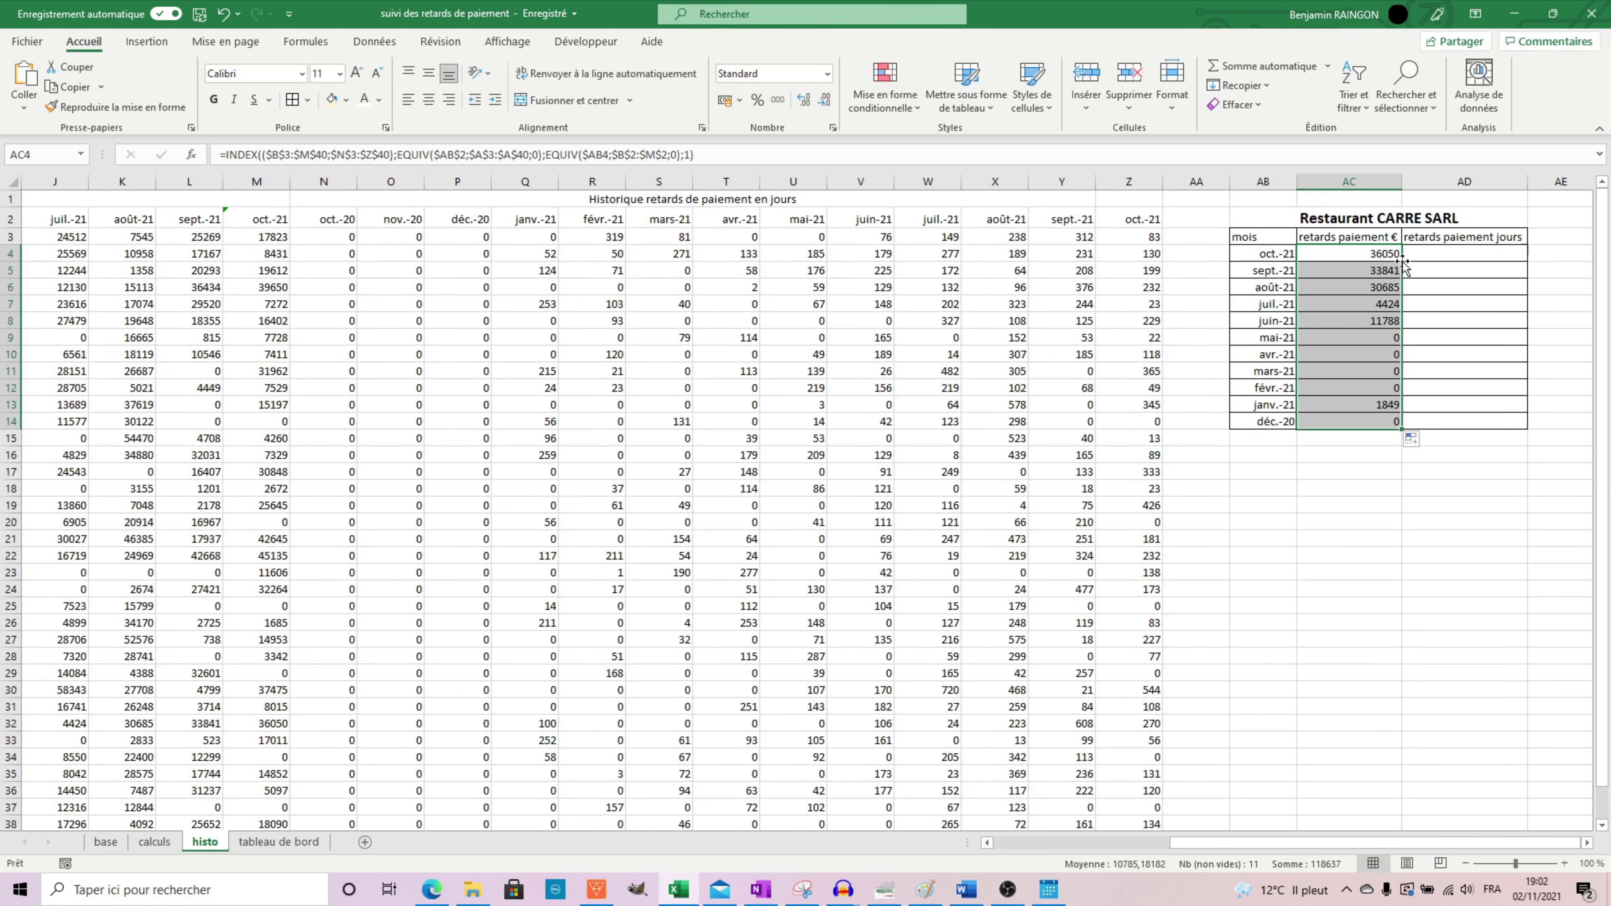
# Copy the exact INDEX formula from AC4 into AD4 under "retards paiement jours"
pyautogui.click(1421, 256)
pyautogui.click(1398, 256)
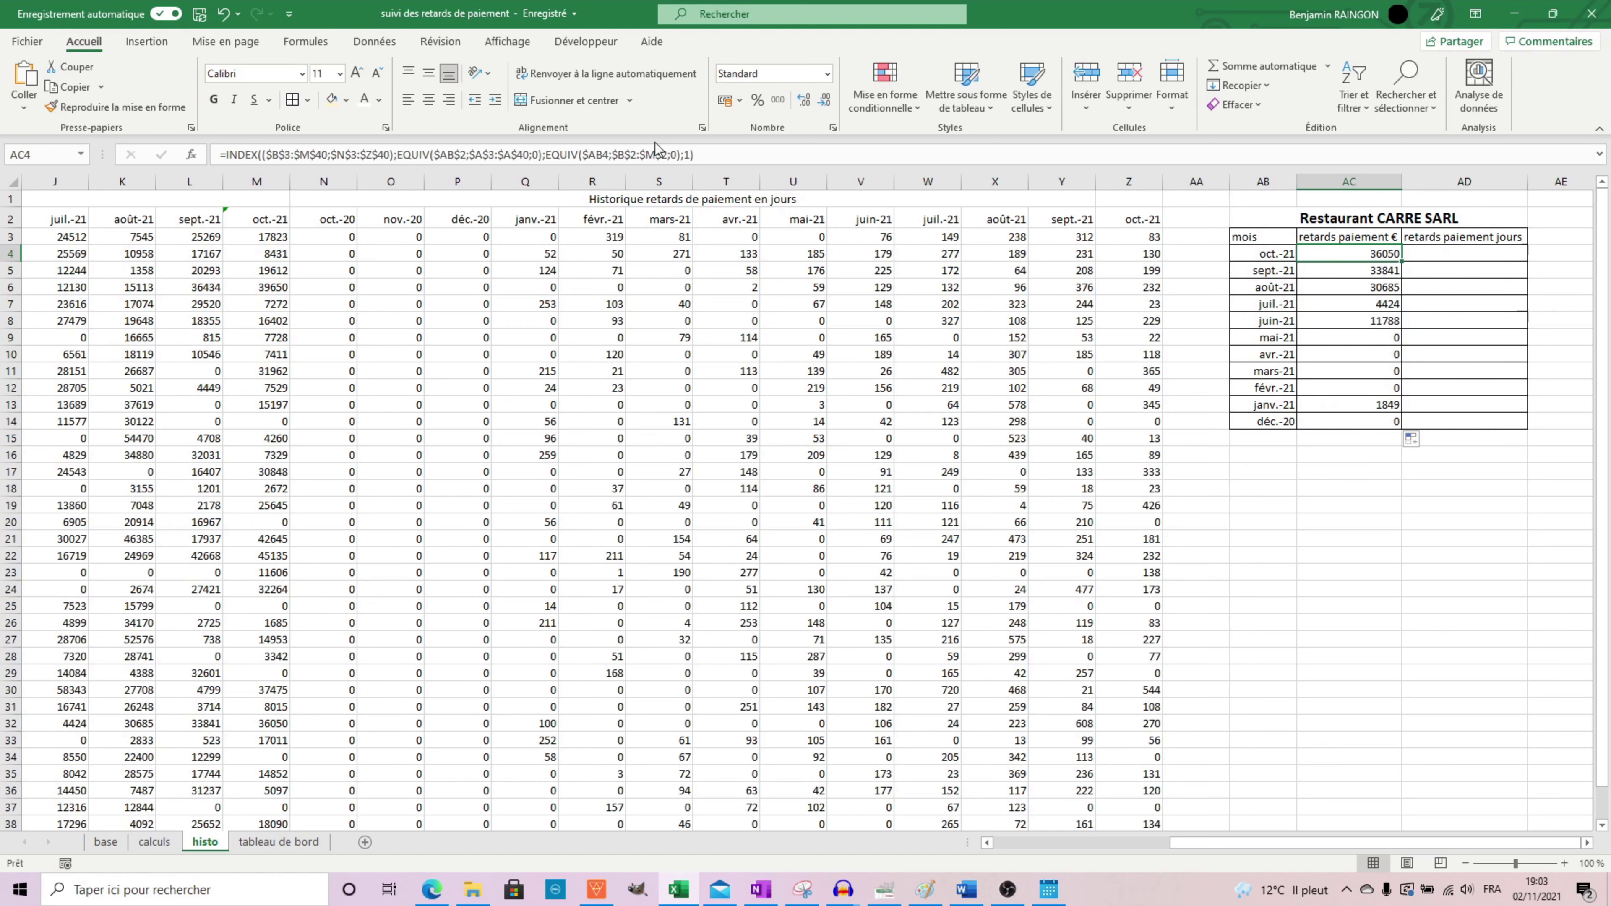
pyautogui.moveTo(729, 155); pyautogui.dragTo(219, 156)
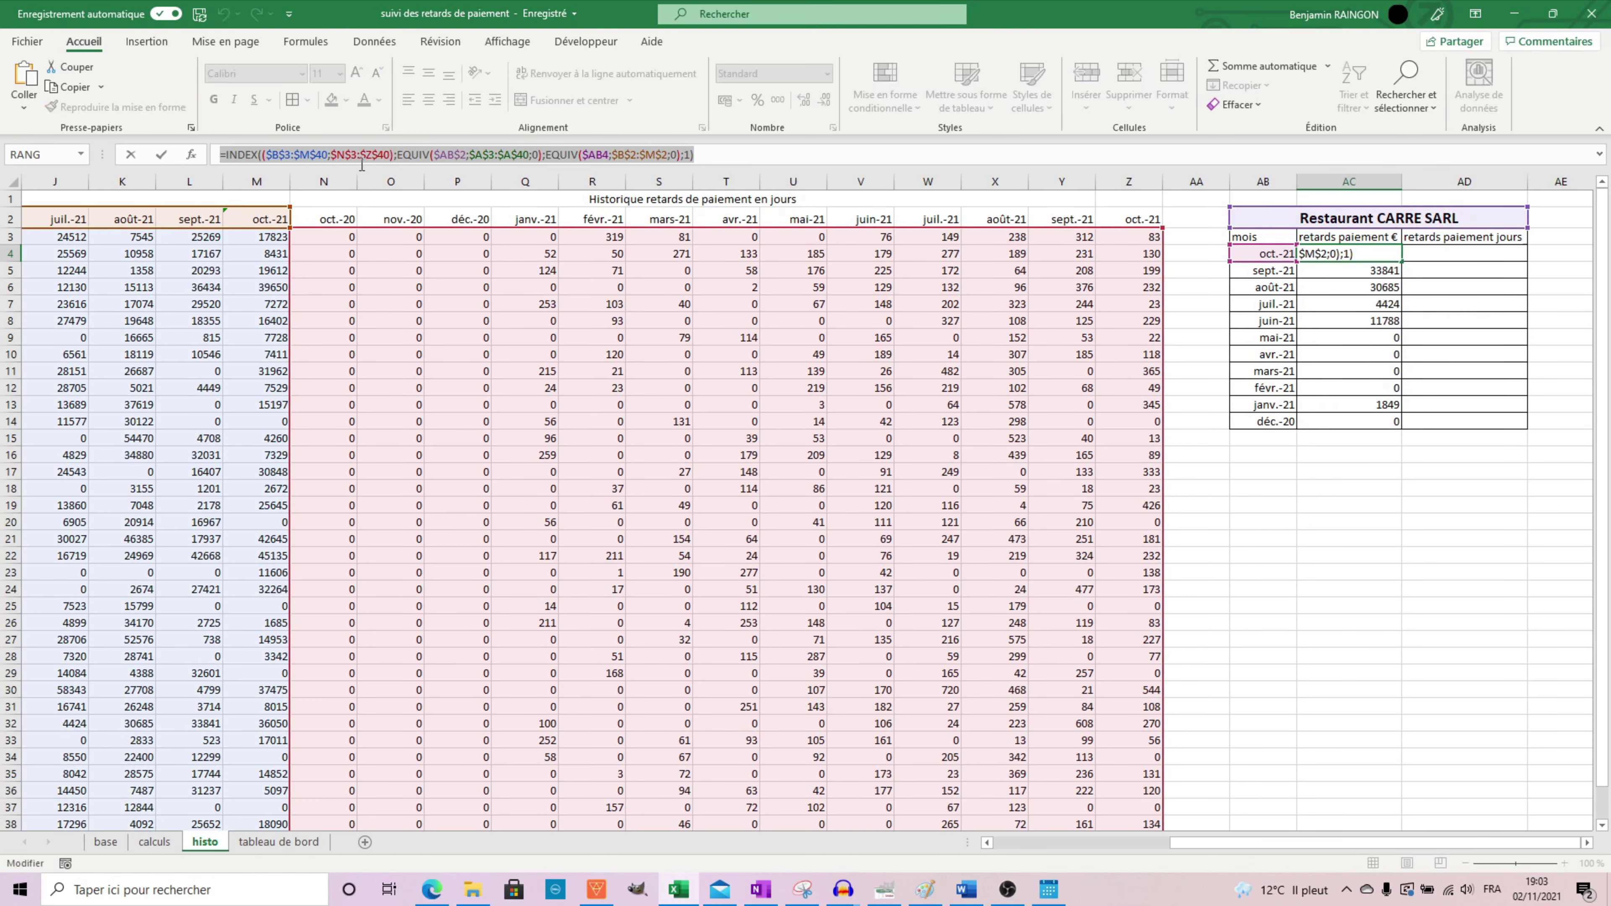
pyautogui.hotkey('ctrl', 'c')
pyautogui.press('Escape')
pyautogui.press('Right')
pyautogui.hotkey('ctrl', 'v')
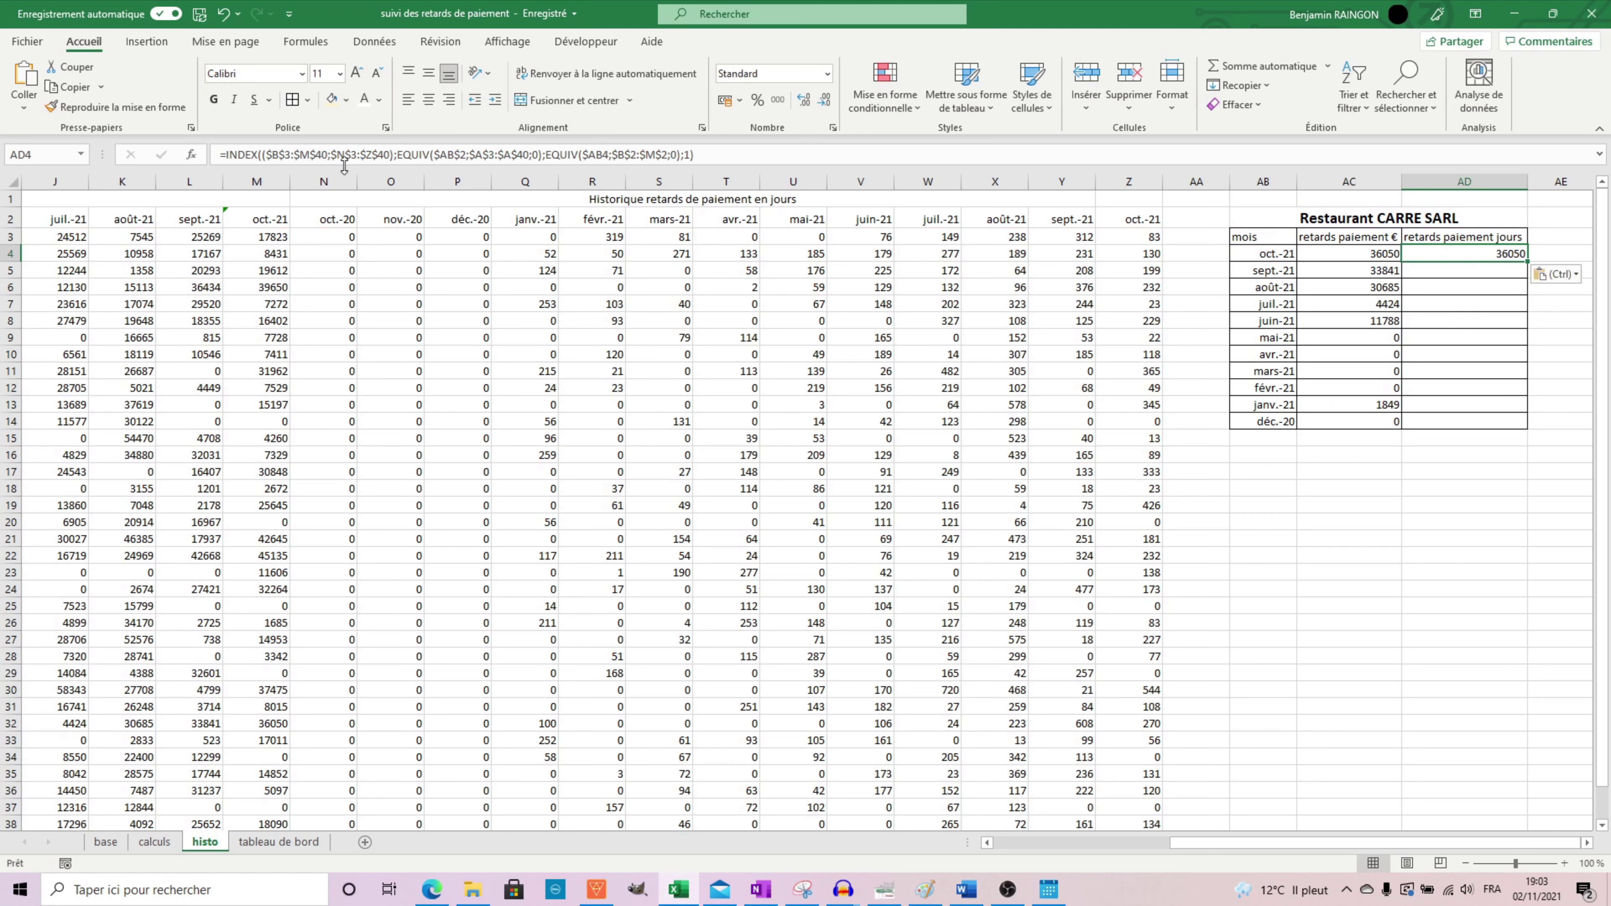
# Change the area number in AD4's INDEX formula to 2 and fill it down to AD14
pyautogui.click(677, 156)
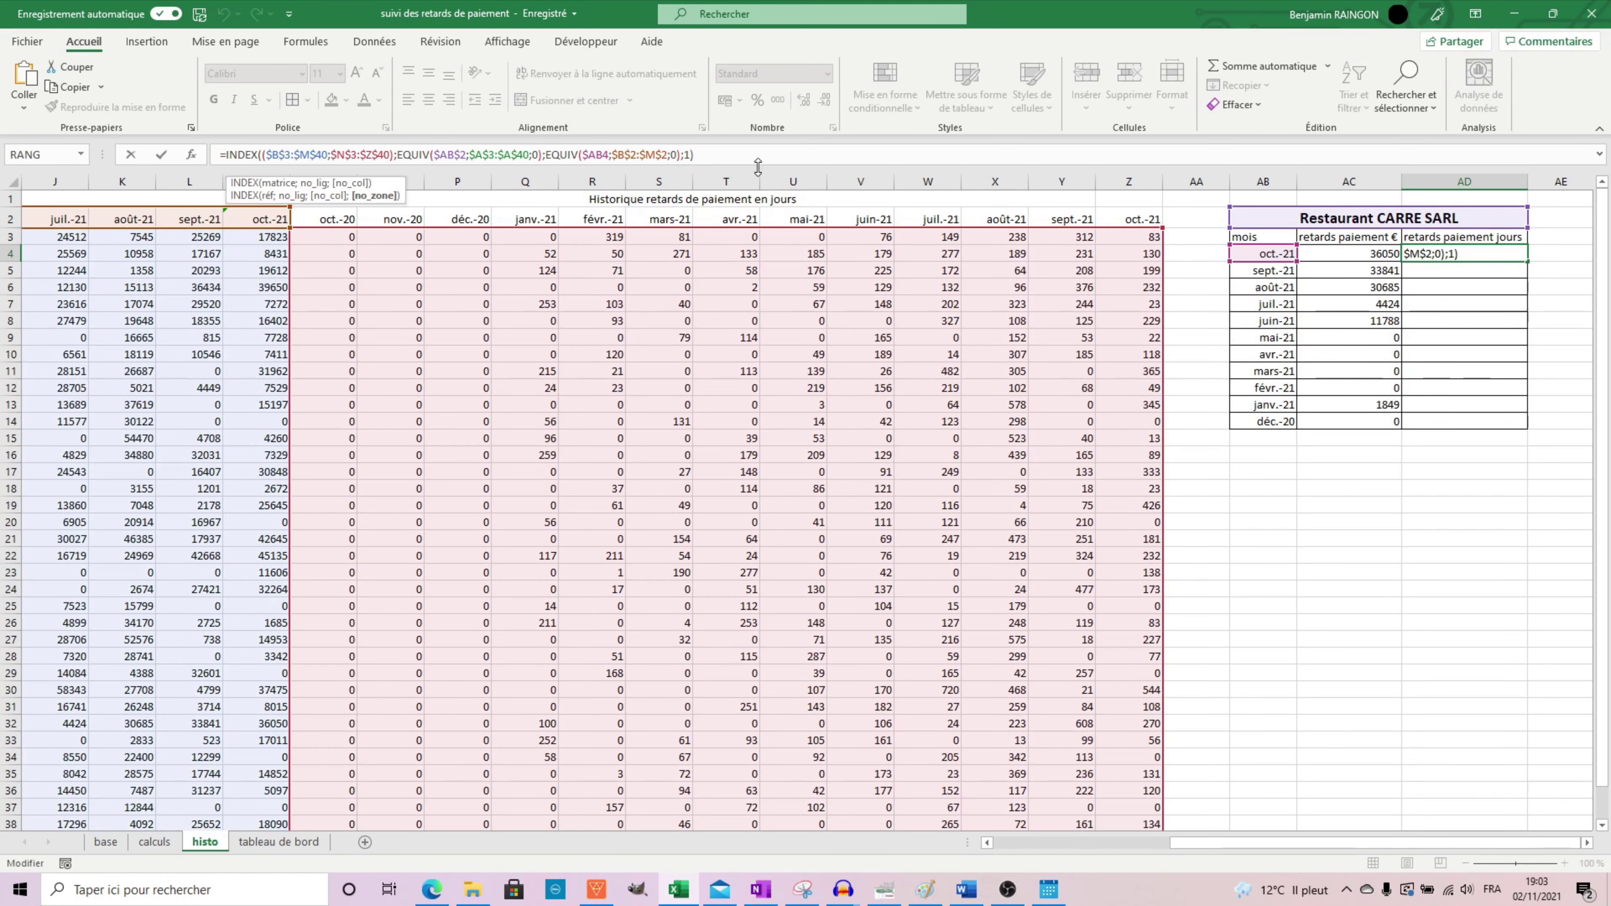
pyautogui.press('BackSpace')
pyautogui.write('2')
pyautogui.hotkey('ctrl', 'Return')
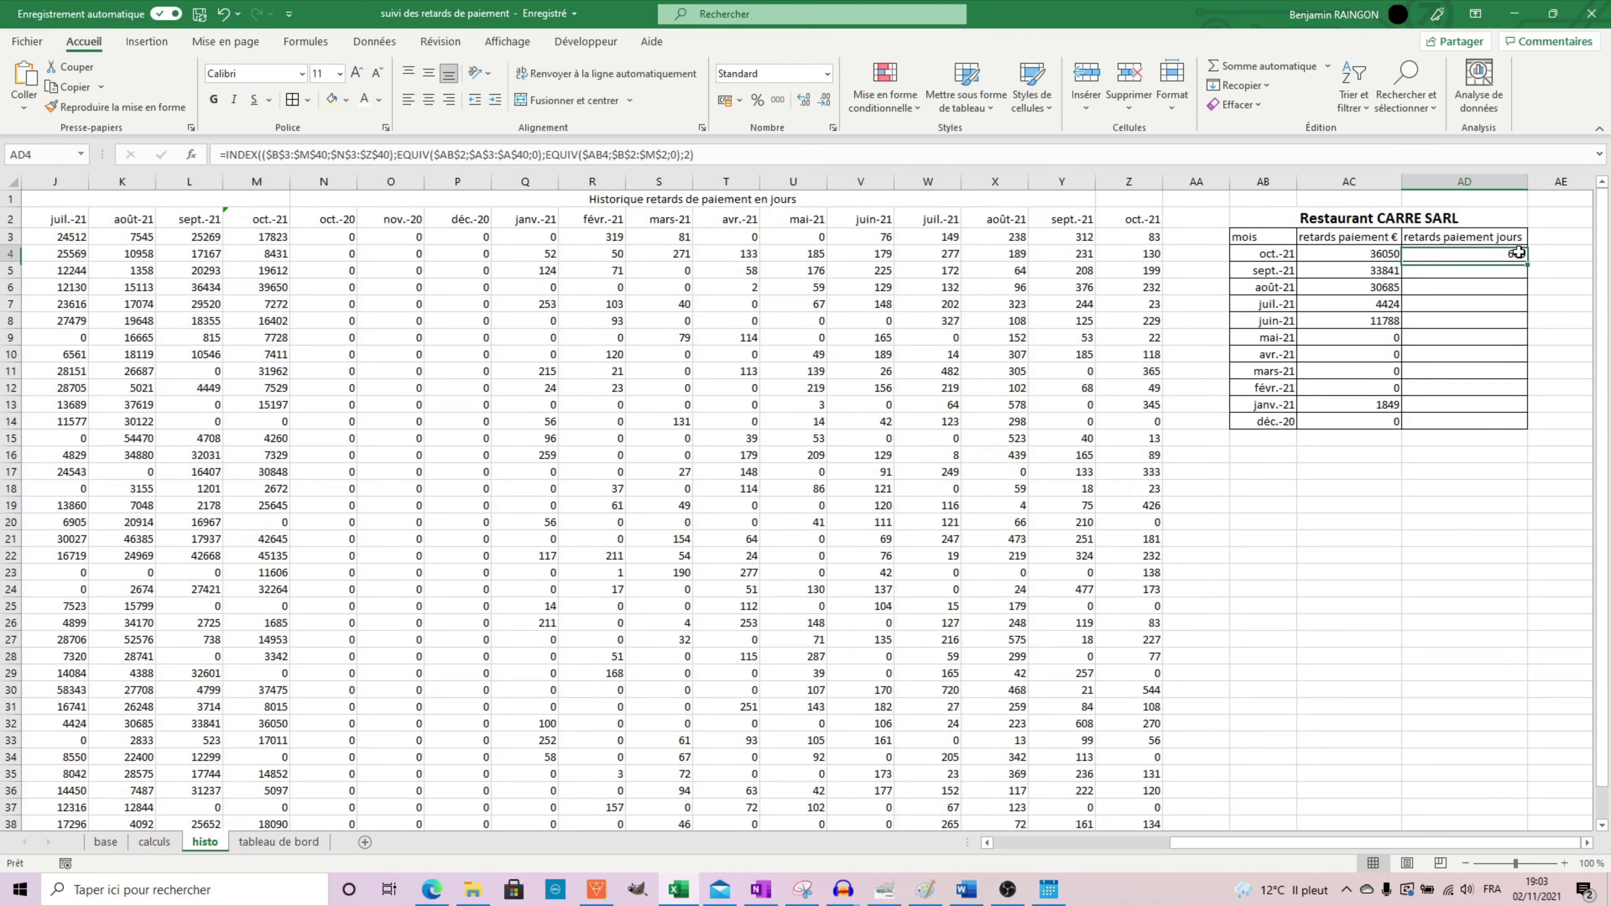
pyautogui.doubleClick(1527, 267)
pyautogui.click(1452, 505)
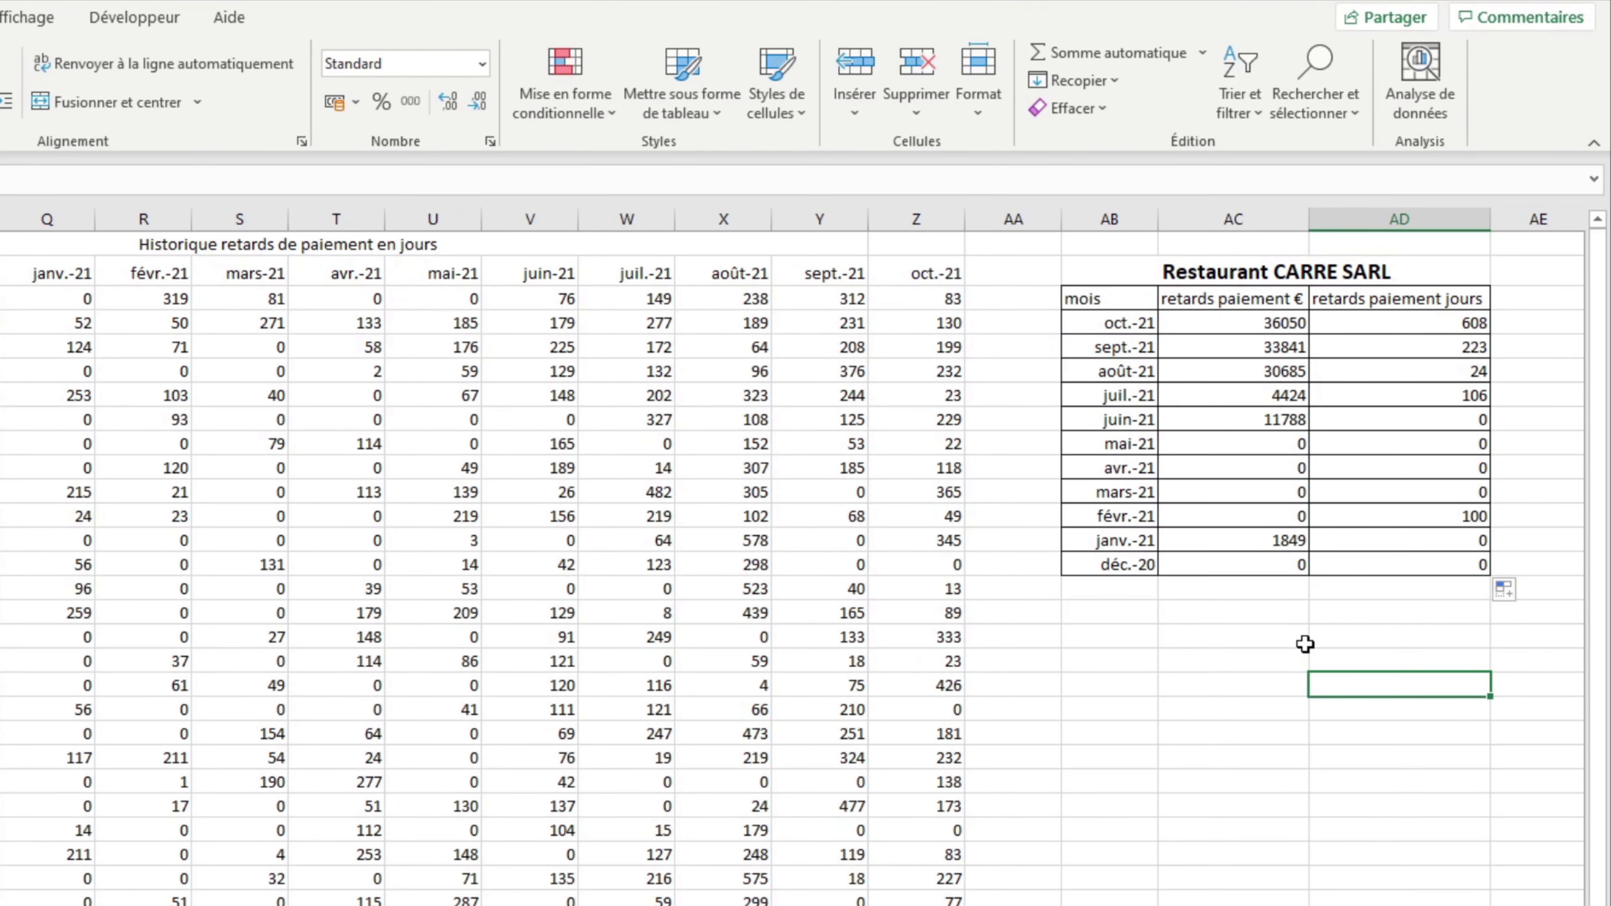
# Review the areas used by AD4's formula and delete the surplus oct.-20 column N from the days history
pyautogui.click(1416, 326)
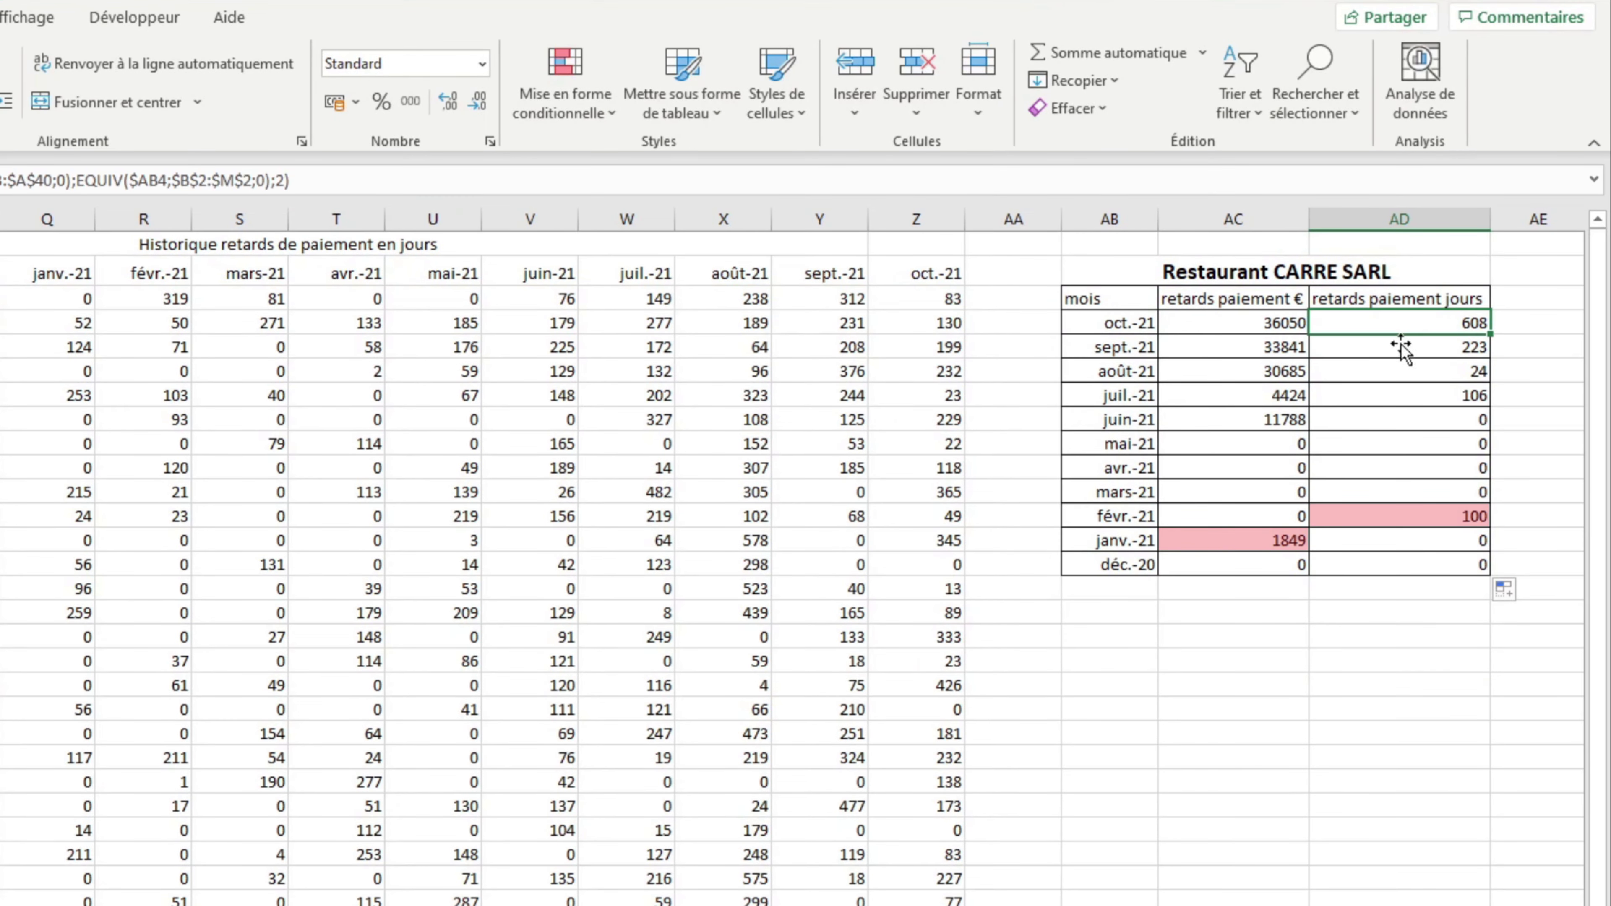
pyautogui.click(454, 178)
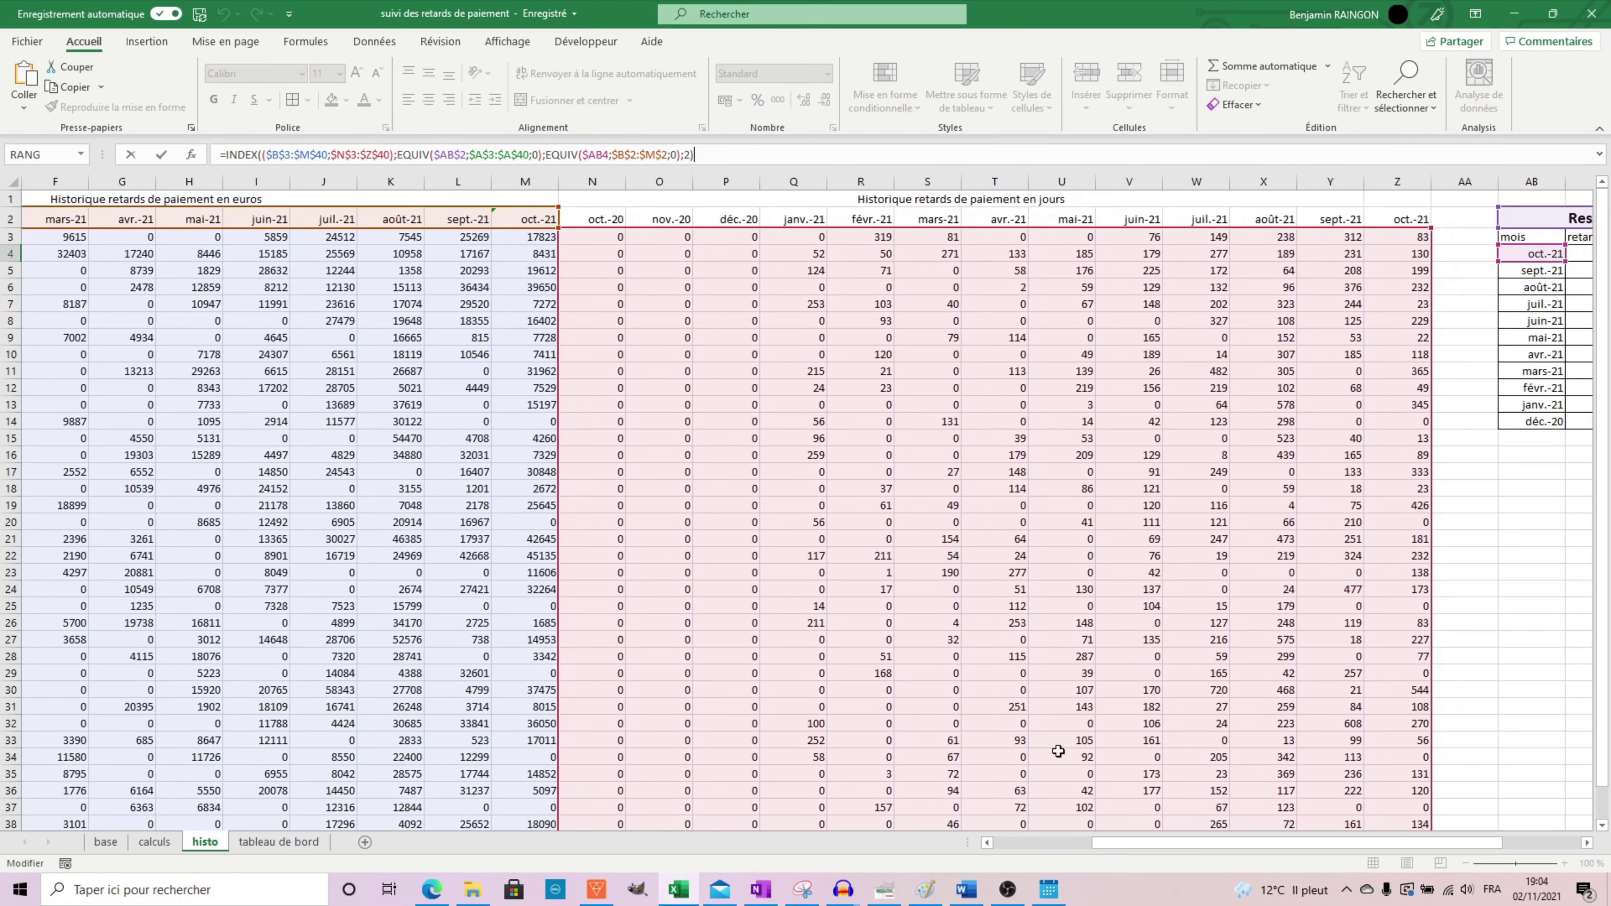
pyautogui.click(592, 182)
pyautogui.rightClick(599, 184)
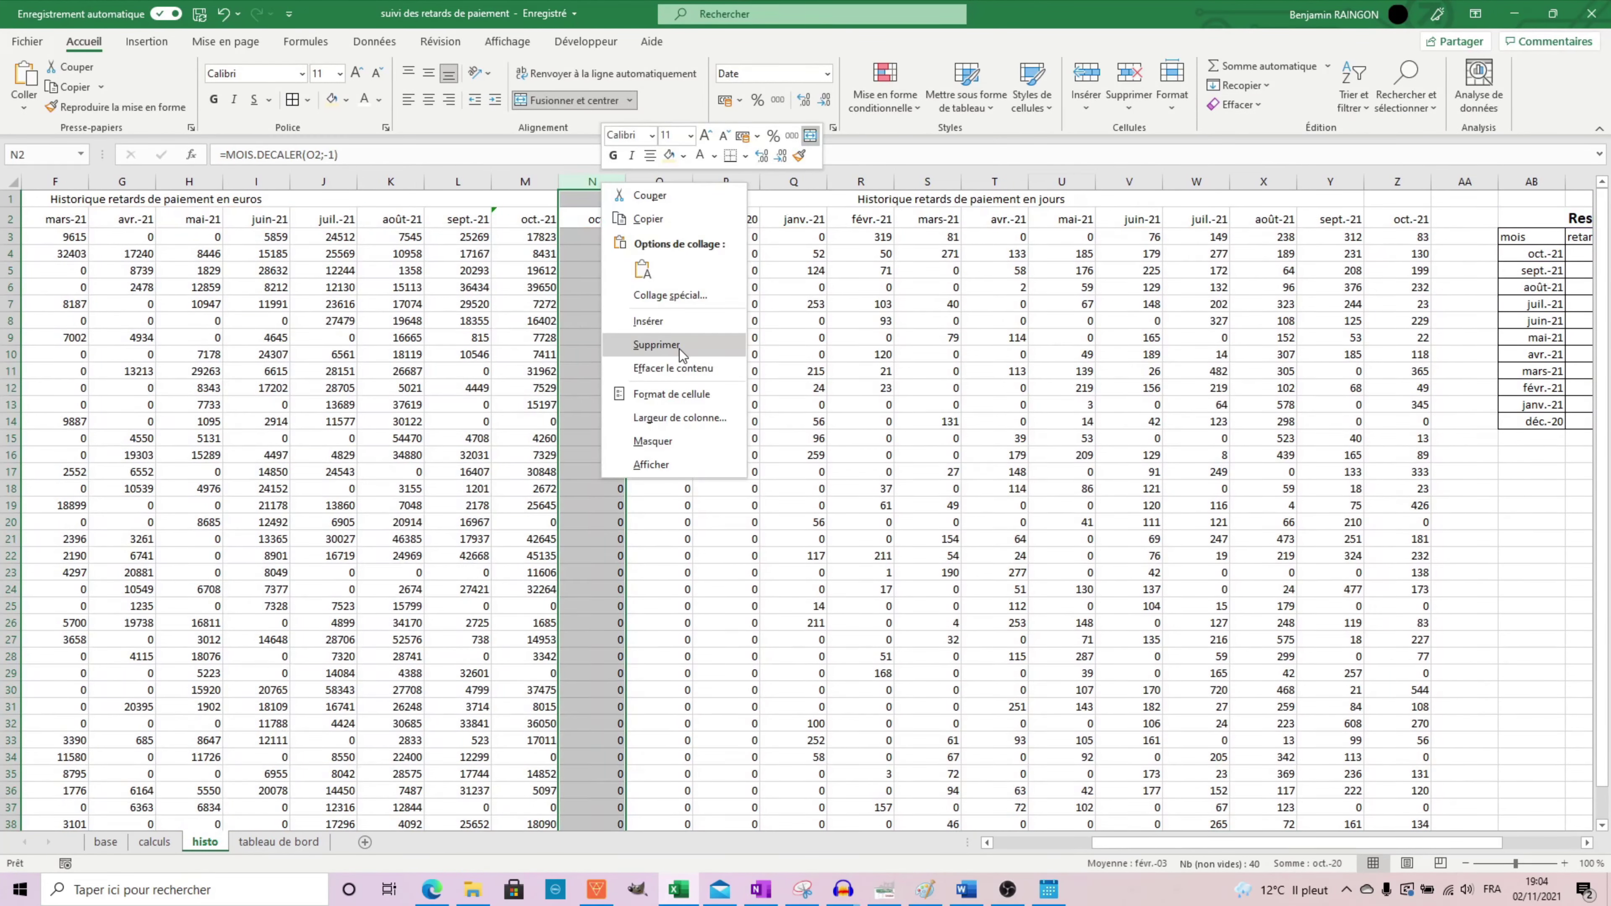
pyautogui.click(659, 346)
pyautogui.click(1444, 541)
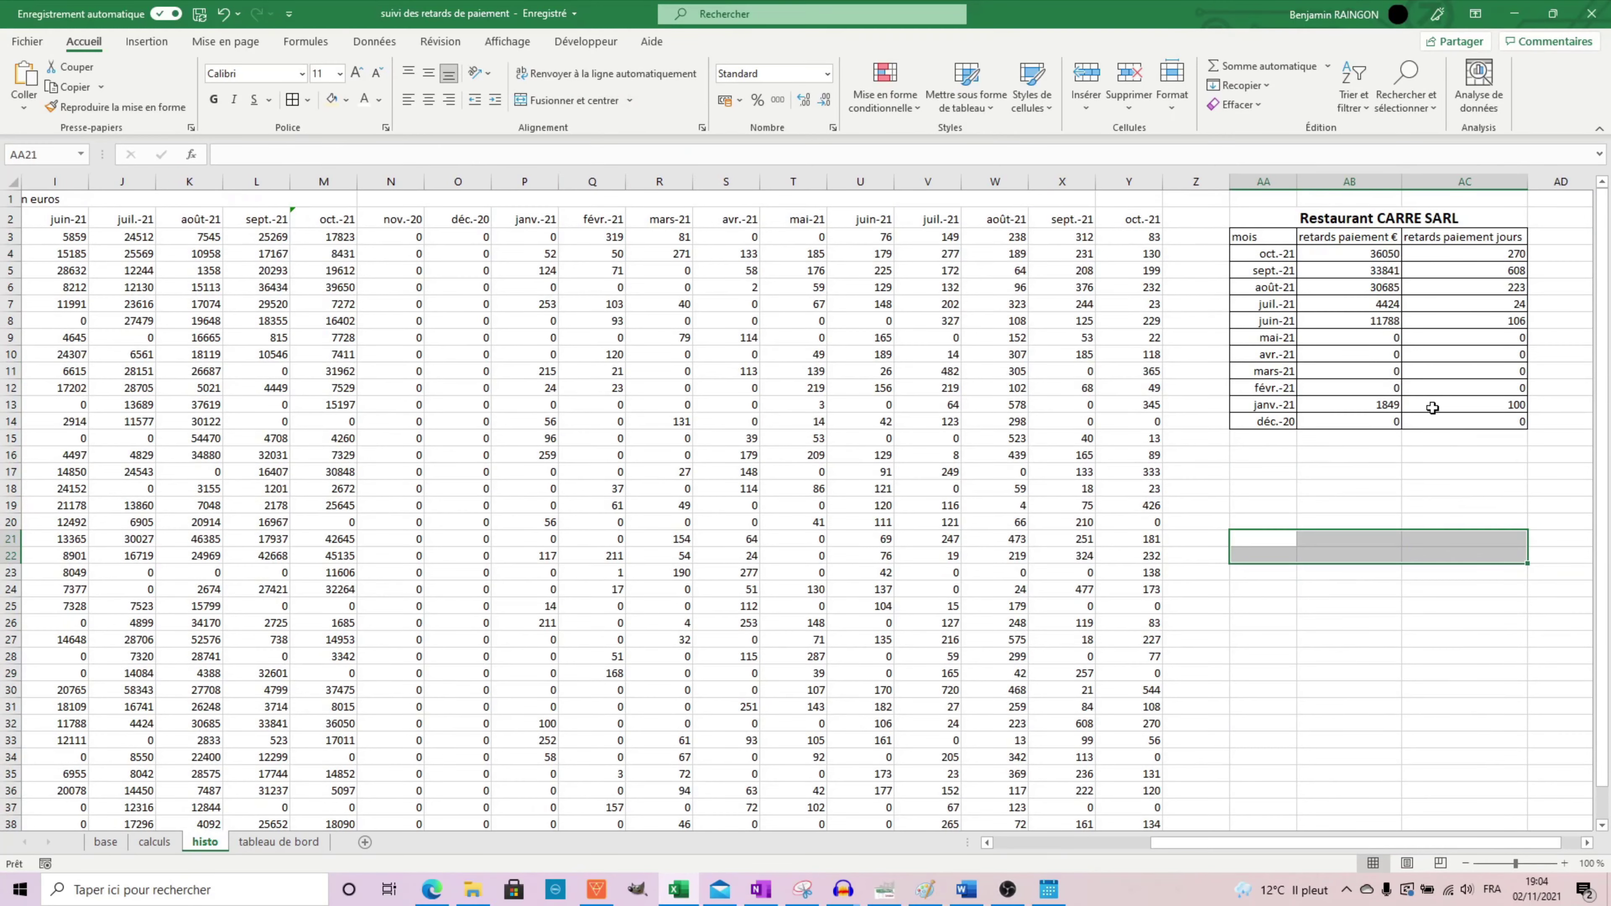
pyautogui.hscroll(5, 1423, 406)
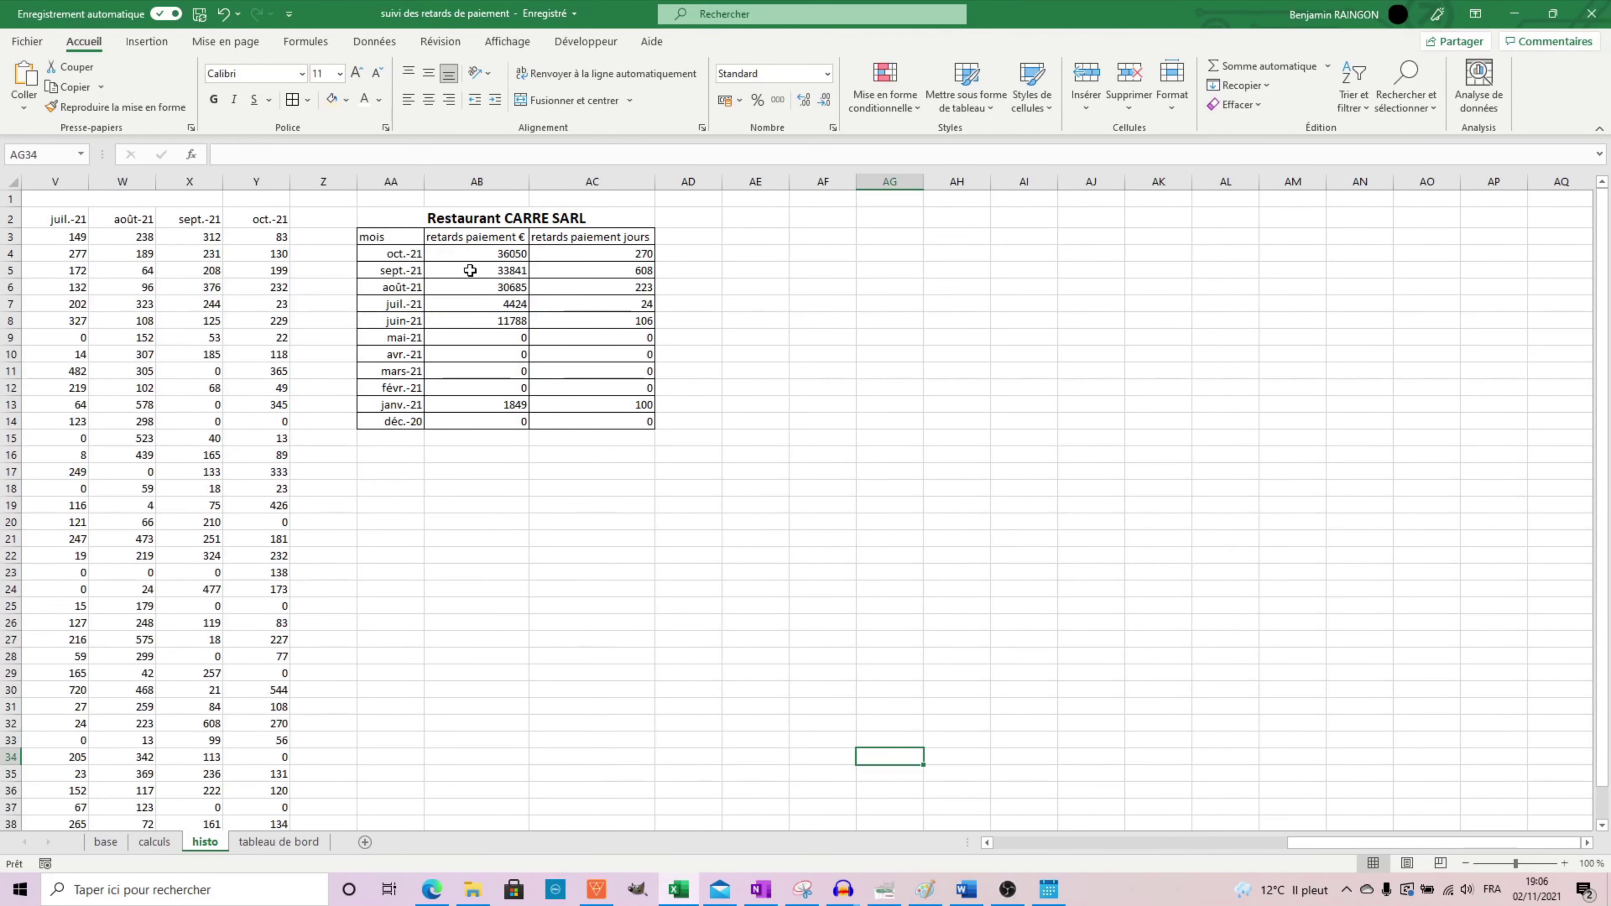
# Insert a line chart from the selected-client table AA3:AC14 on the histo sheet
pyautogui.moveTo(381, 237); pyautogui.dragTo(623, 429)
pyautogui.click(146, 41)
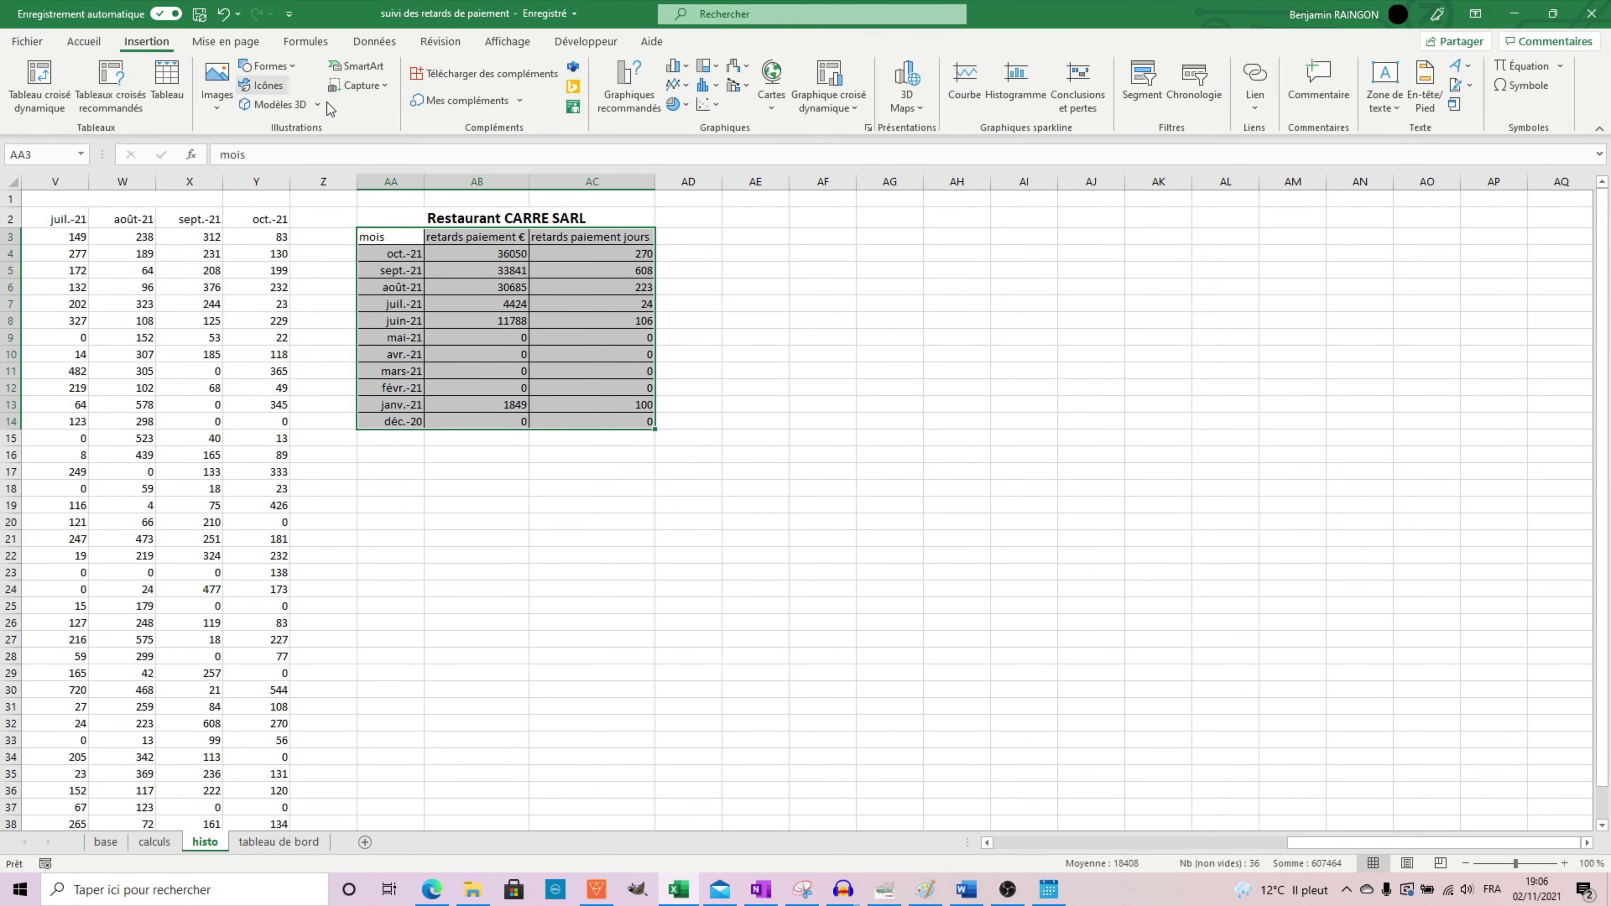
pyautogui.click(678, 108)
pyautogui.click(688, 143)
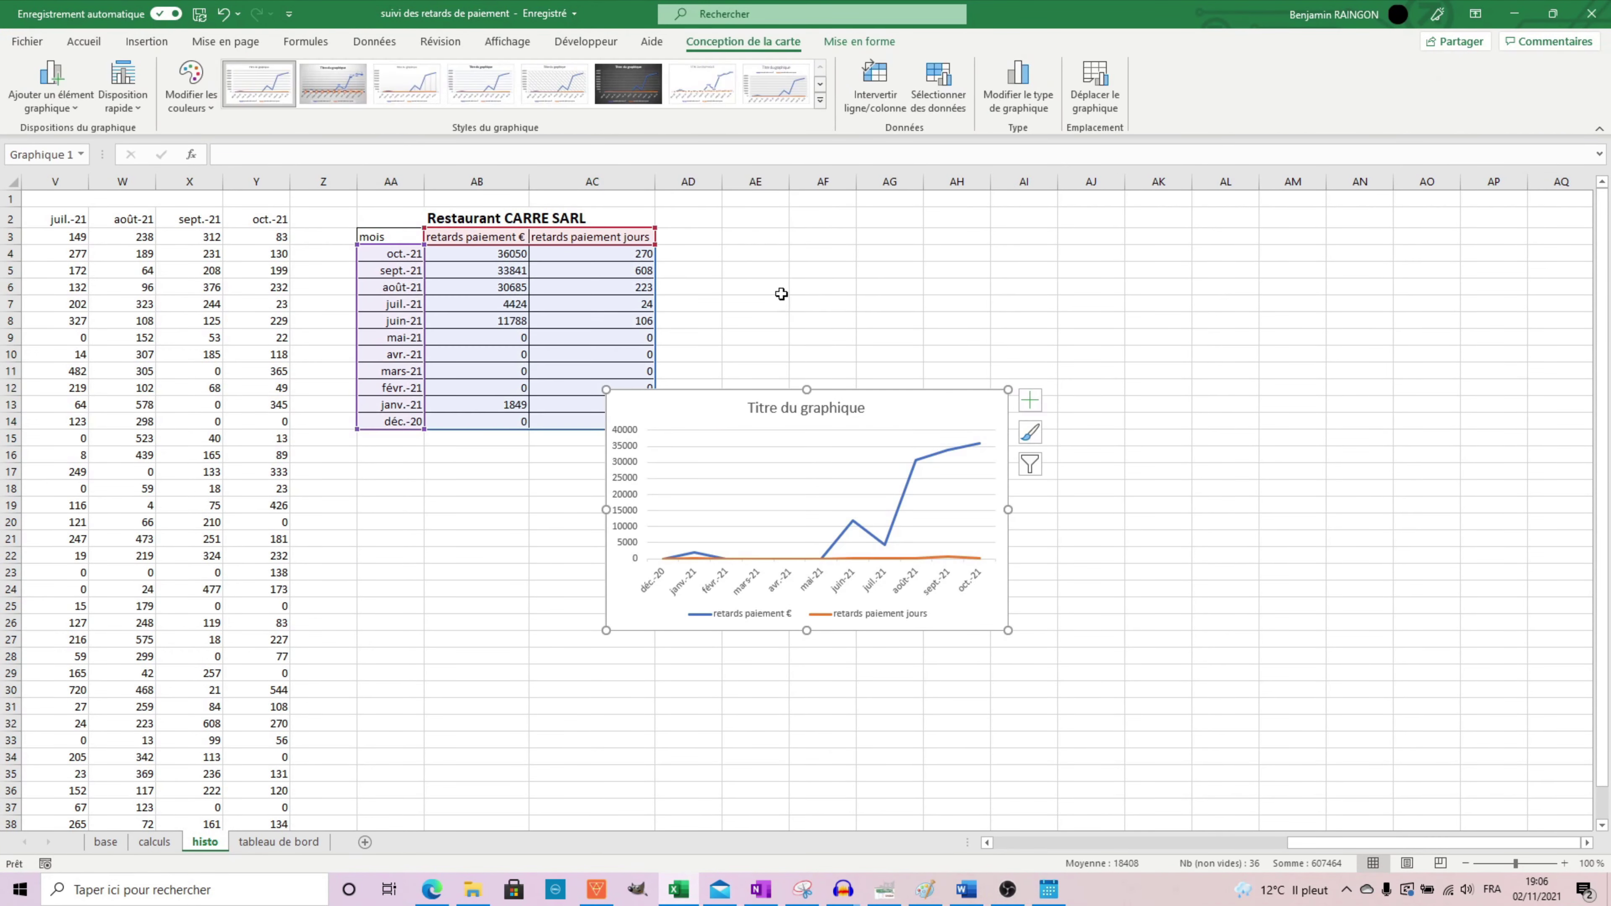
# Move the line chart to the tableau de bord sheet and enlarge it beneath the Total impayés chart, beside the Evolution client block
pyautogui.hotkey('ctrl', 'x')
pyautogui.click(279, 842)
pyautogui.rightClick(855, 536)
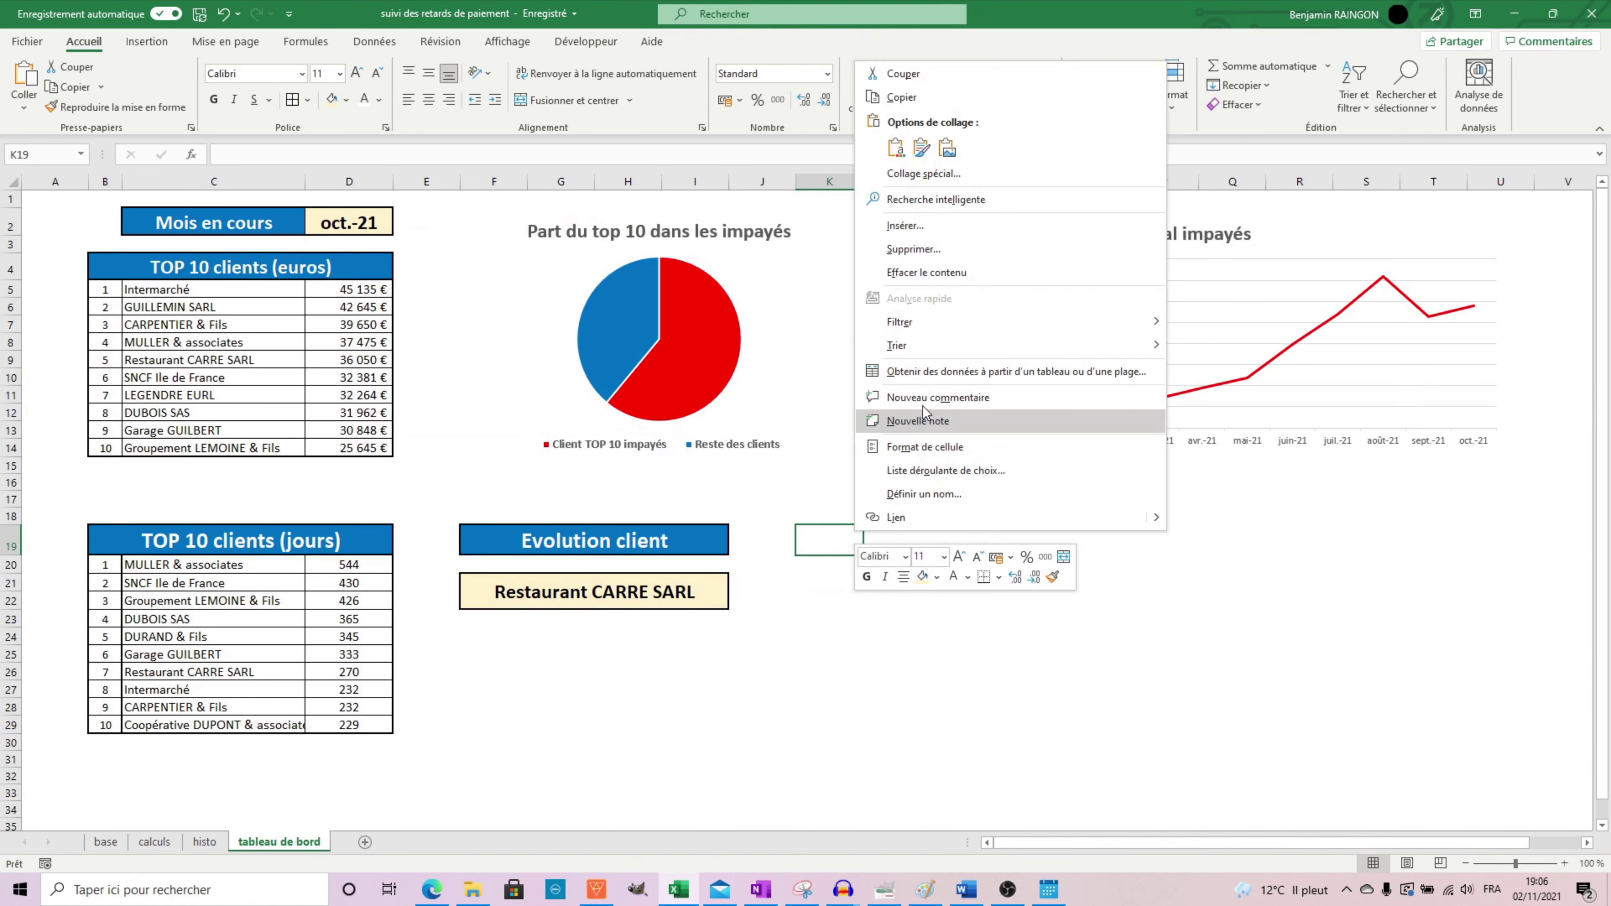
pyautogui.click(904, 149)
pyautogui.moveTo(865, 543); pyautogui.dragTo(833, 499)
pyautogui.moveTo(1166, 722); pyautogui.dragTo(1515, 760)
# Change the chart to a combined type with both series as Courbe and retards paiement jours on the secondary axis
pyautogui.click(743, 41)
pyautogui.click(1018, 87)
pyautogui.click(617, 615)
pyautogui.click(965, 556)
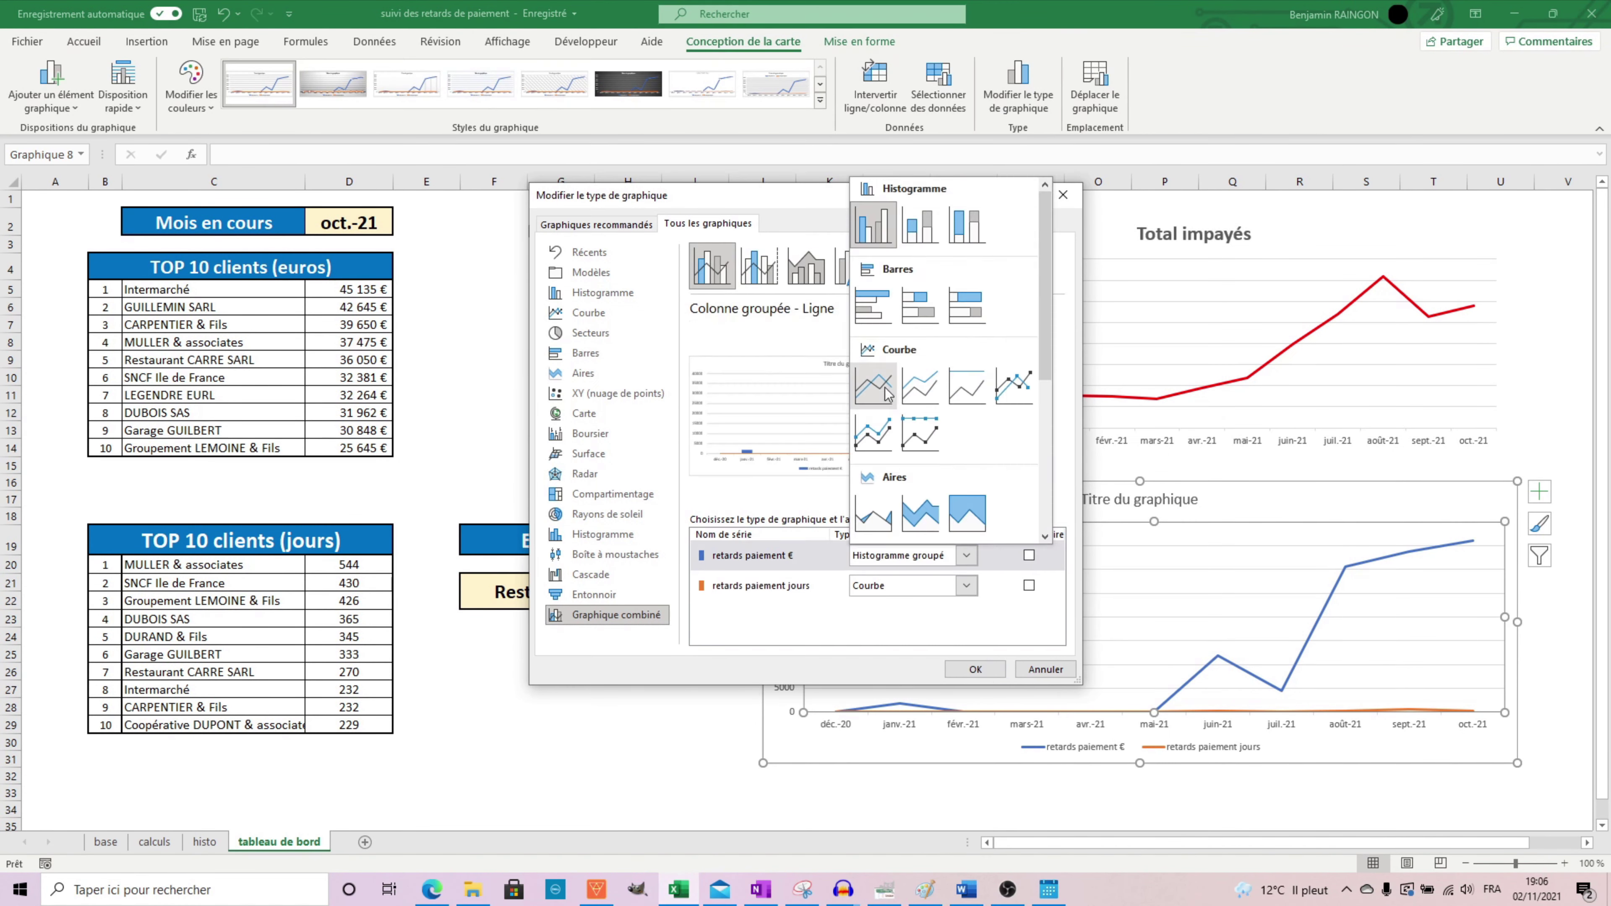
pyautogui.click(874, 382)
pyautogui.click(1028, 586)
pyautogui.click(974, 670)
# Colour the retards paiement € line red and the retards paiement jours line blue
pyautogui.doubleClick(781, 592)
pyautogui.click(1300, 627)
pyautogui.click(1486, 575)
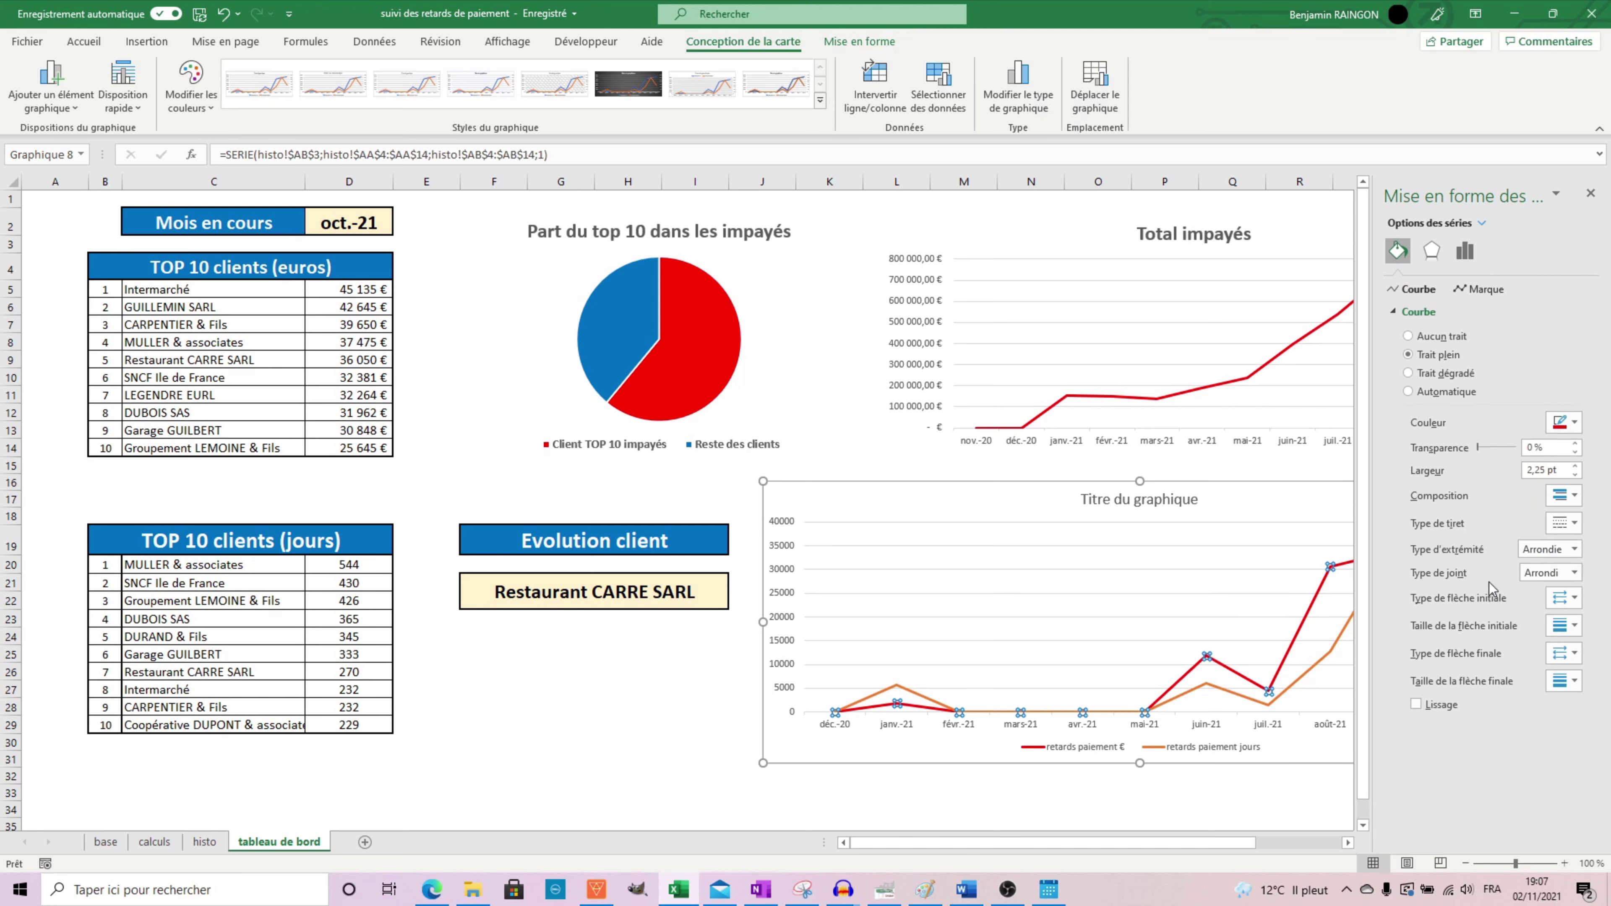
pyautogui.click(1300, 677)
pyautogui.click(1570, 574)
pyautogui.click(1590, 193)
# Choose Intermarché as the client under Evolution client
pyautogui.click(628, 654)
pyautogui.click(723, 587)
pyautogui.click(735, 585)
pyautogui.scroll(5, 596, 634)
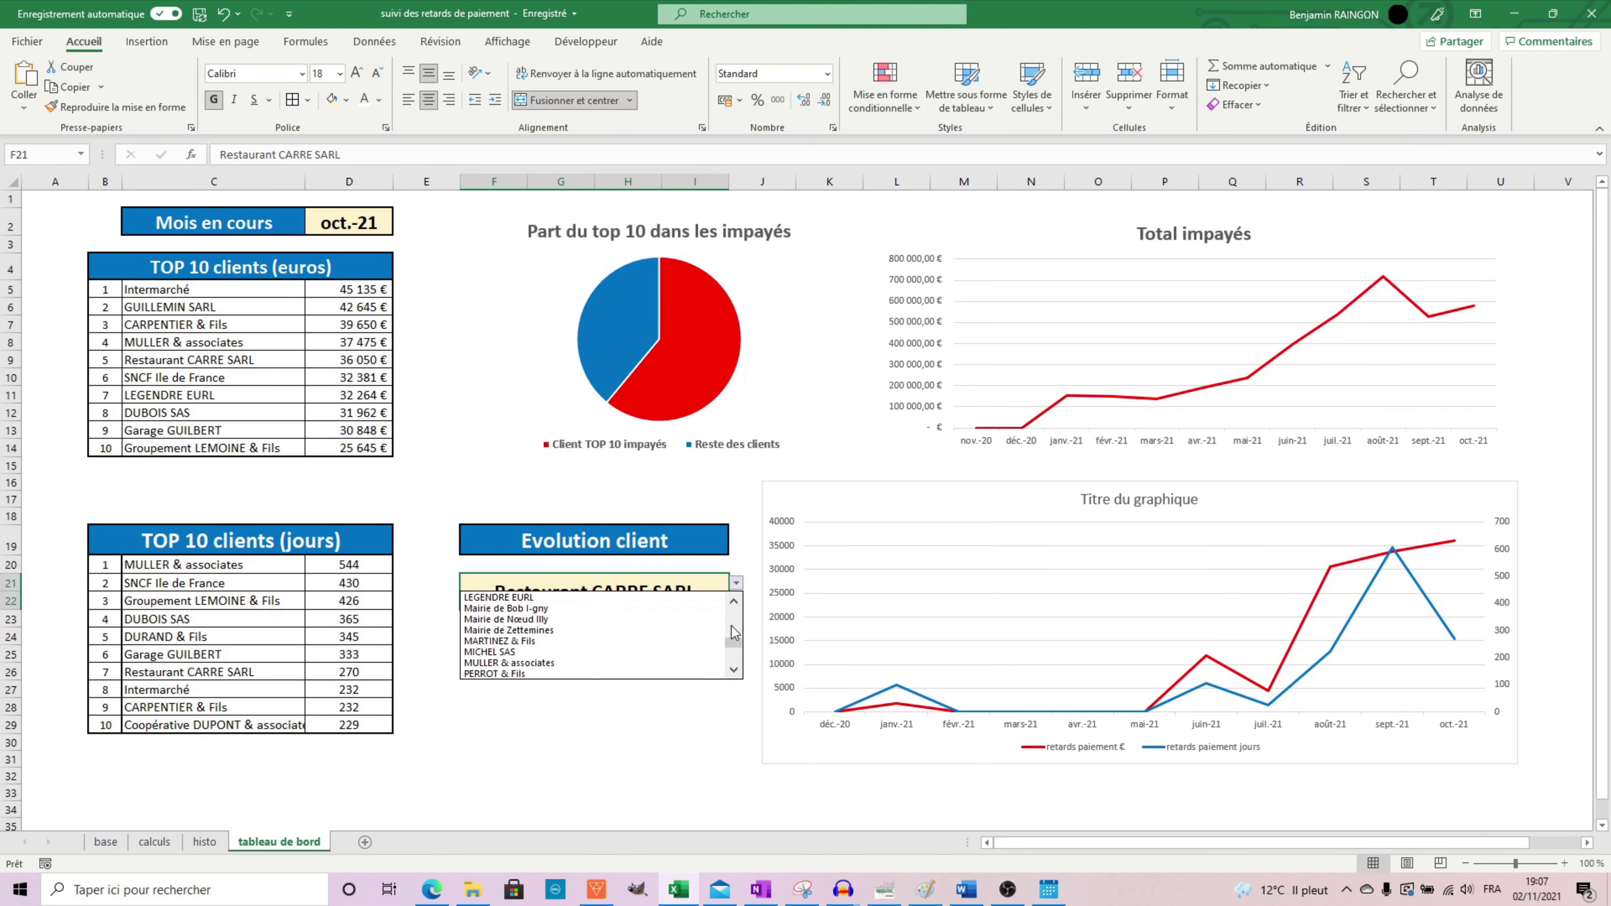
pyautogui.click(628, 655)
# Format the client chart's primary vertical axis as Comptabilité in euros with 0 decimals
pyautogui.doubleClick(782, 615)
pyautogui.click(1481, 722)
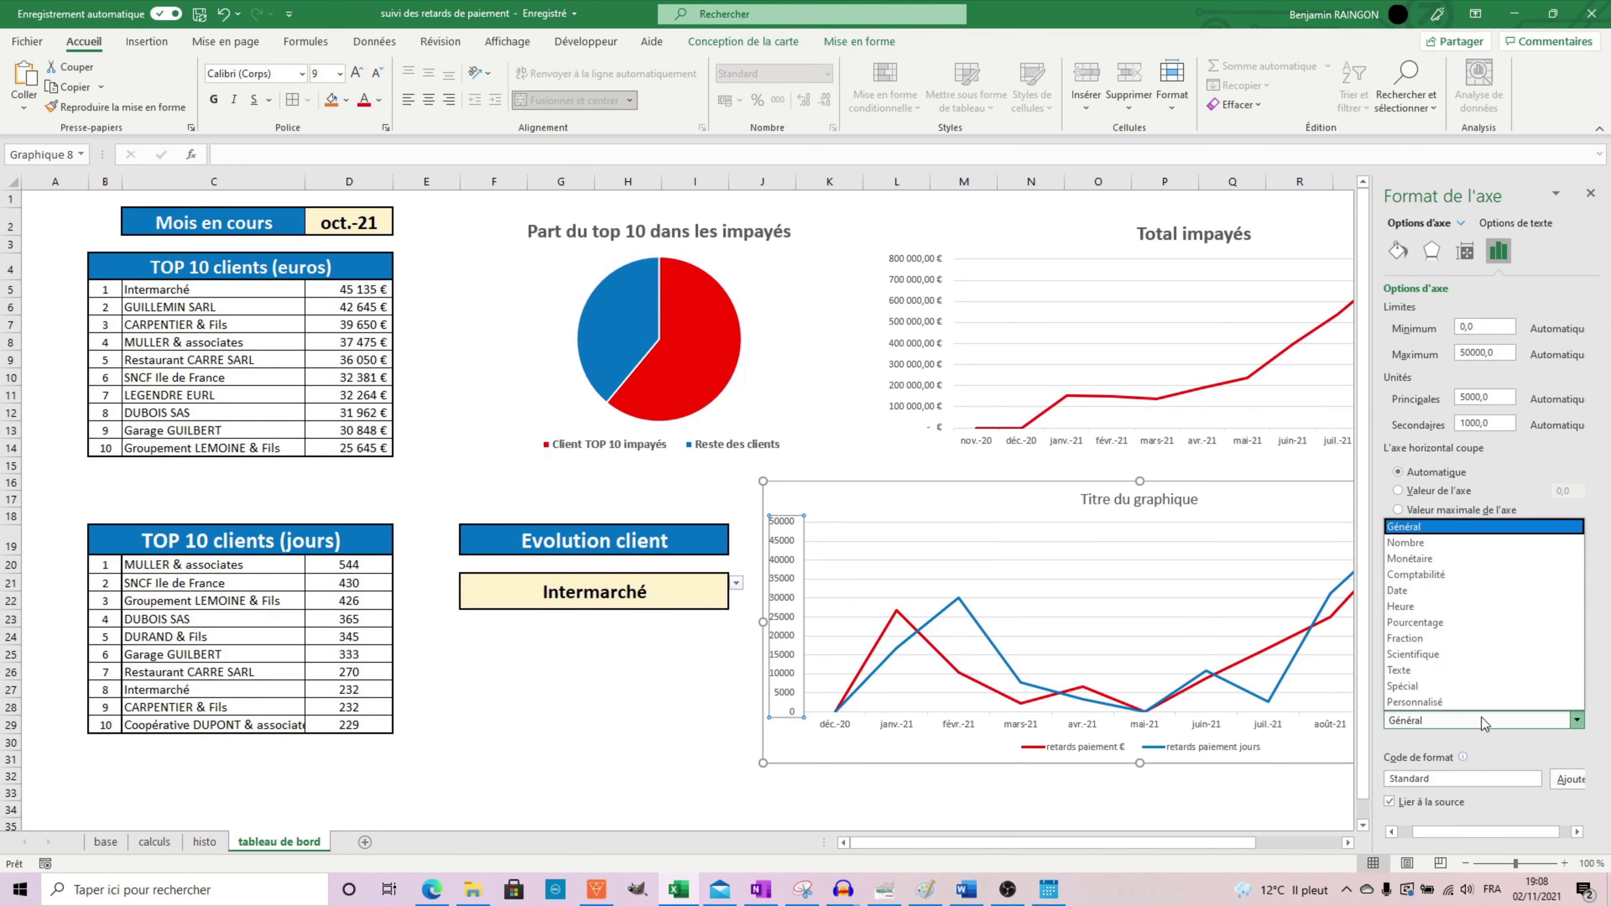
pyautogui.click(1427, 575)
pyautogui.click(1472, 744)
pyautogui.press('BackSpace')
pyautogui.write('0')
pyautogui.click(695, 725)
pyautogui.click(1591, 193)
# Title the client chart "Evolution du retard par client" and make the title bold at size 20
pyautogui.click(1128, 502)
pyautogui.write('Ret')
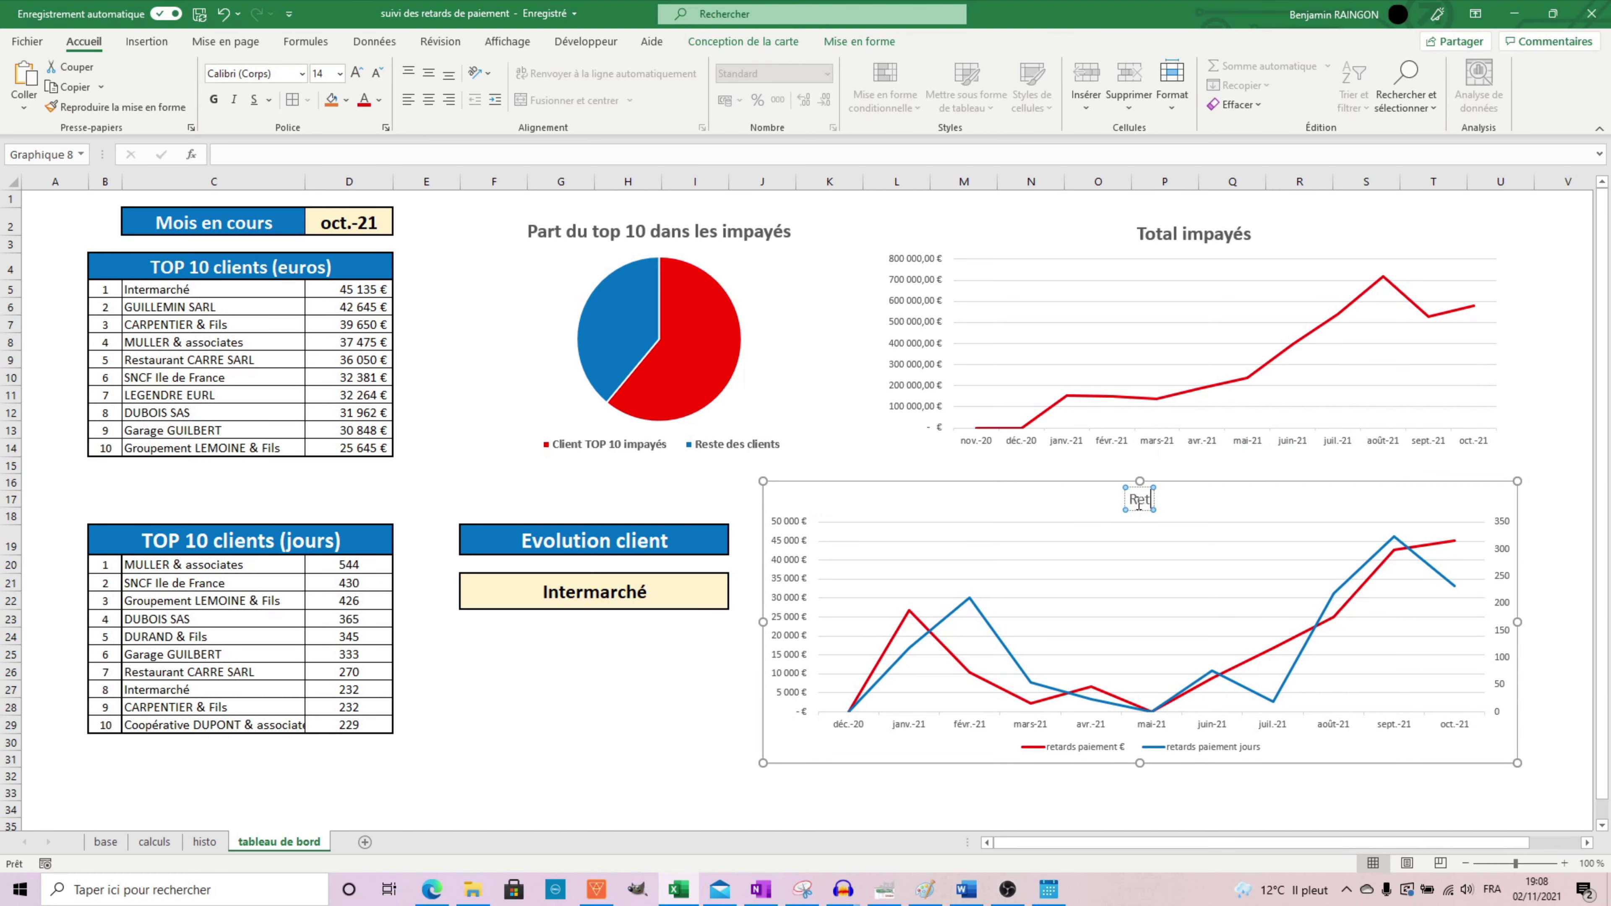
pyautogui.write('ard par client')
pyautogui.click(1094, 499)
pyautogui.write('Evolution du r')
pyautogui.click(1125, 487)
pyautogui.tripleClick(358, 73)
pyautogui.click(217, 102)
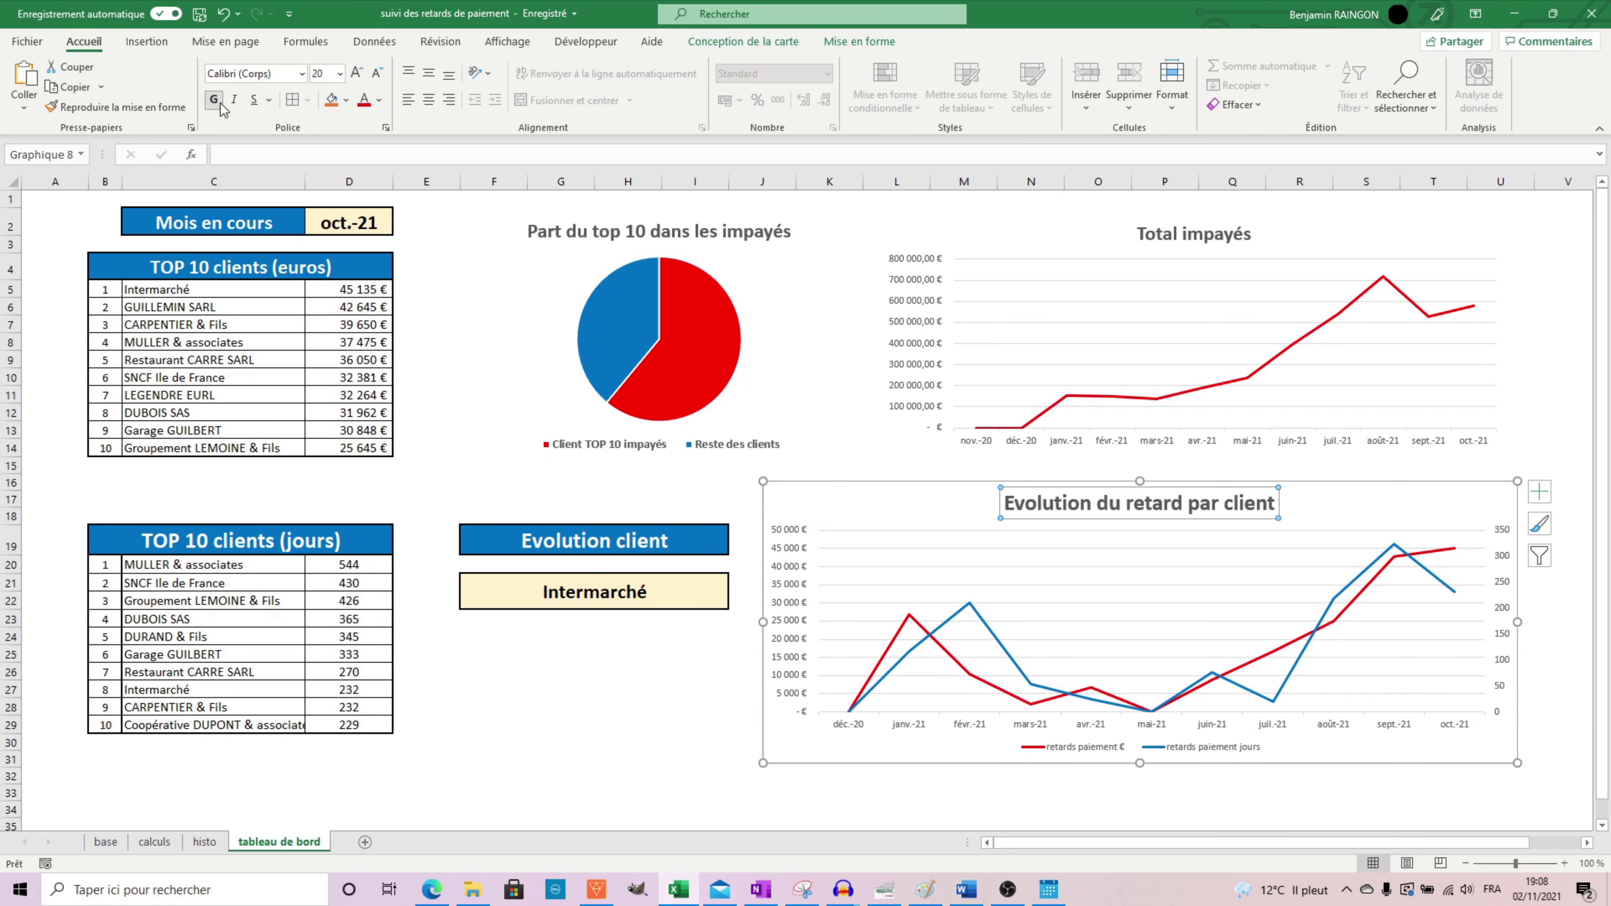
# Make the client chart's legend bold and increase its font size by two steps
pyautogui.click(1135, 746)
pyautogui.click(219, 104)
pyautogui.click(357, 73)
pyautogui.click(357, 73)
pyautogui.click(505, 725)
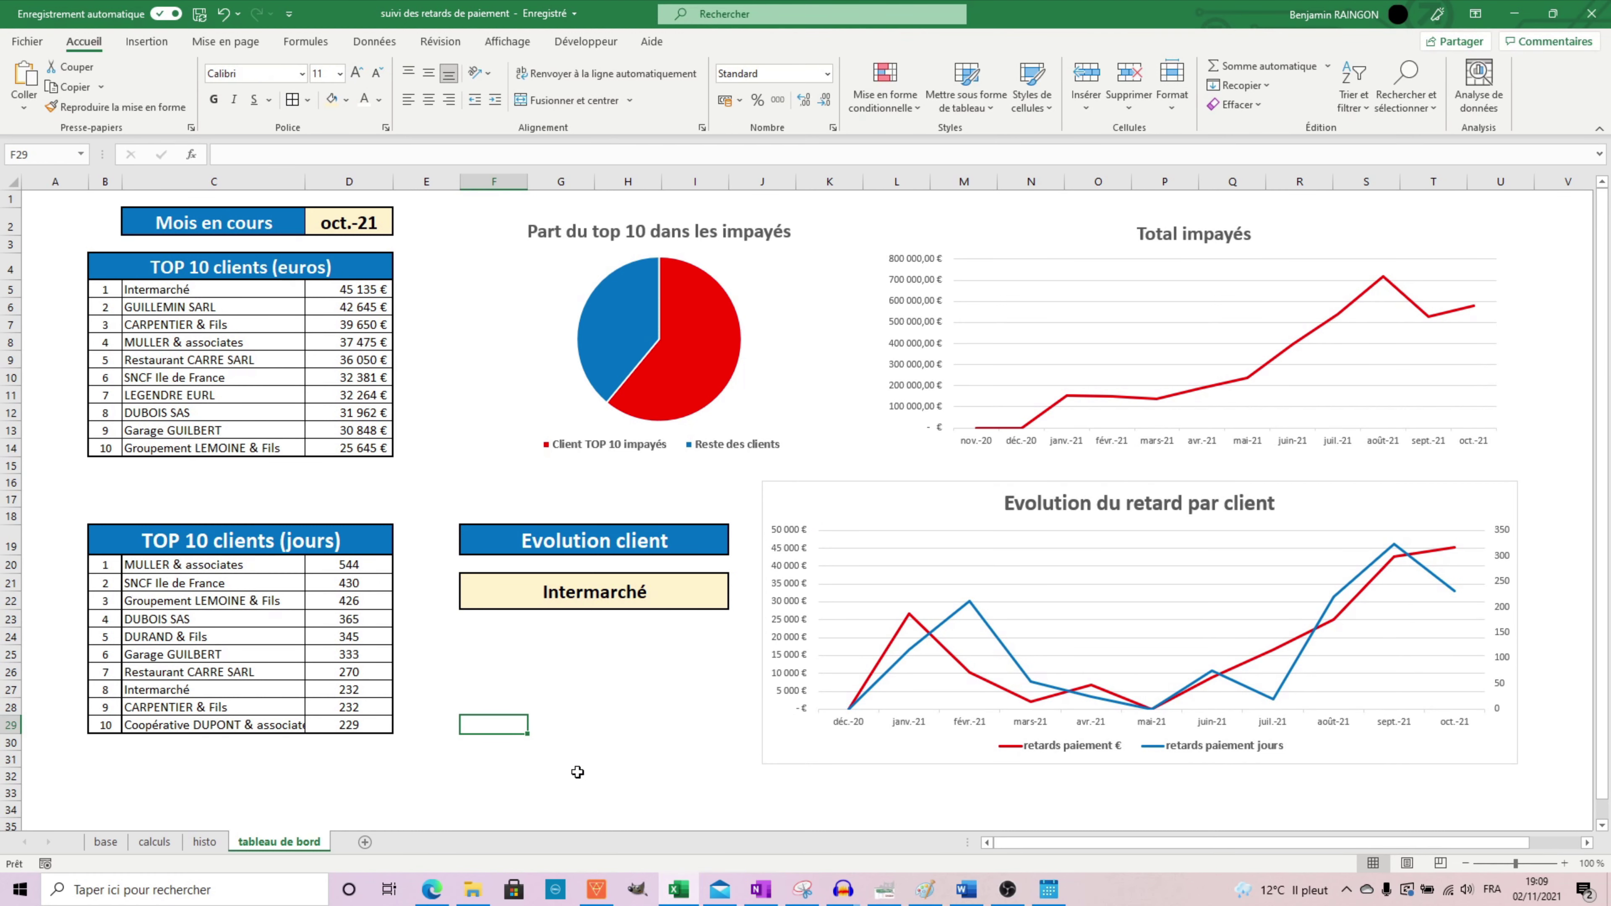
# Remove the outer border of the client chart by setting it to Aucun trait
pyautogui.doubleClick(769, 695)
pyautogui.click(1442, 493)
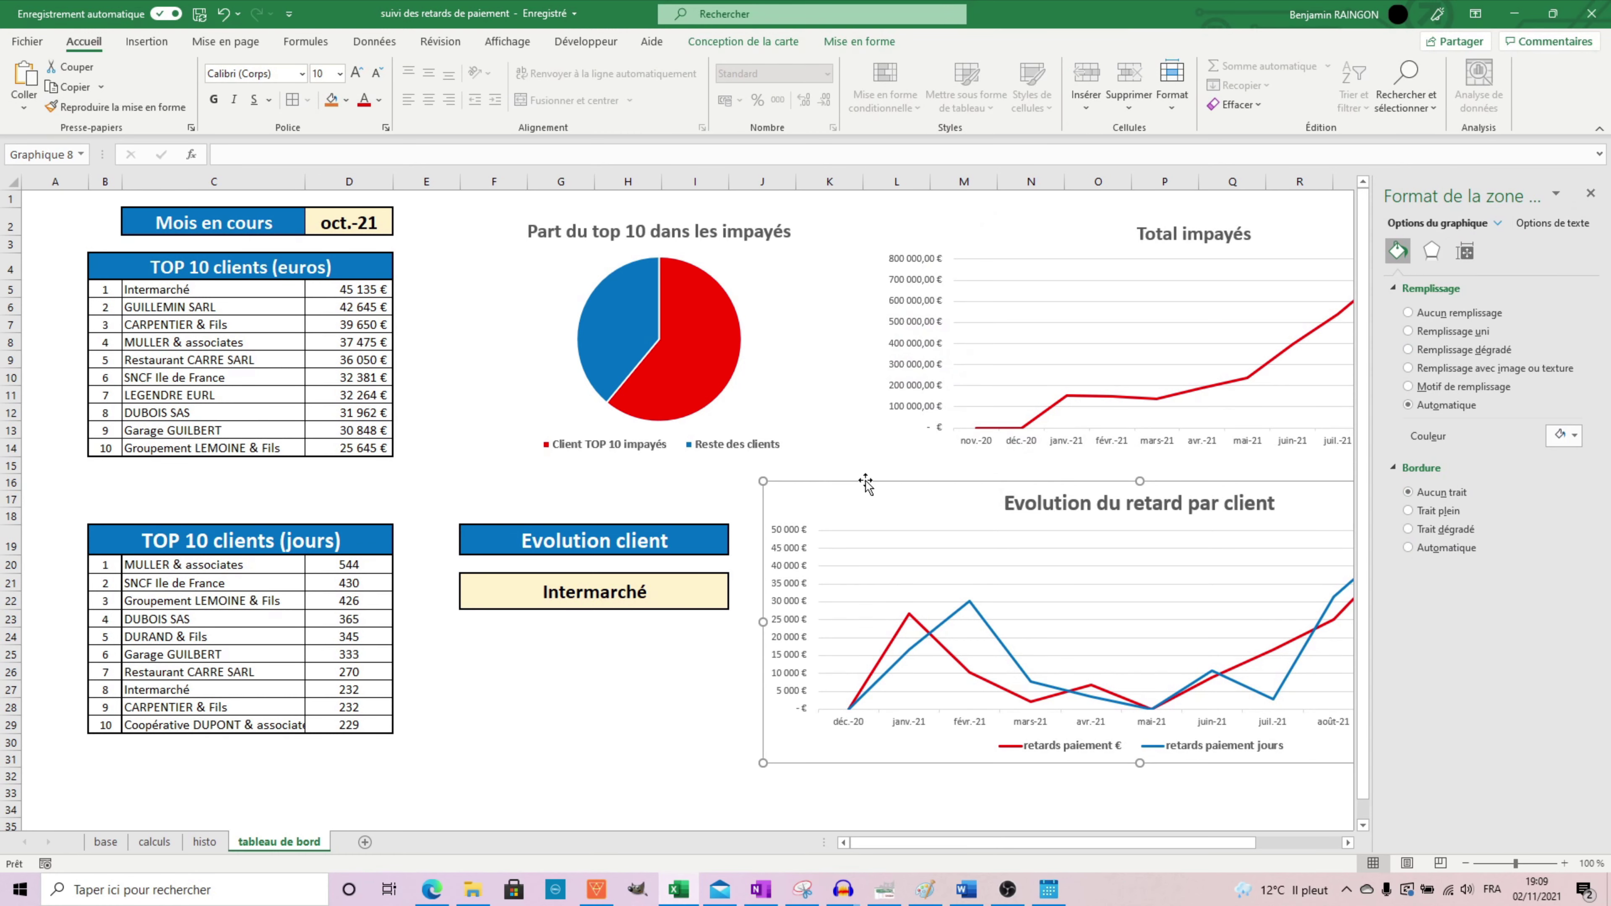
pyautogui.click(628, 724)
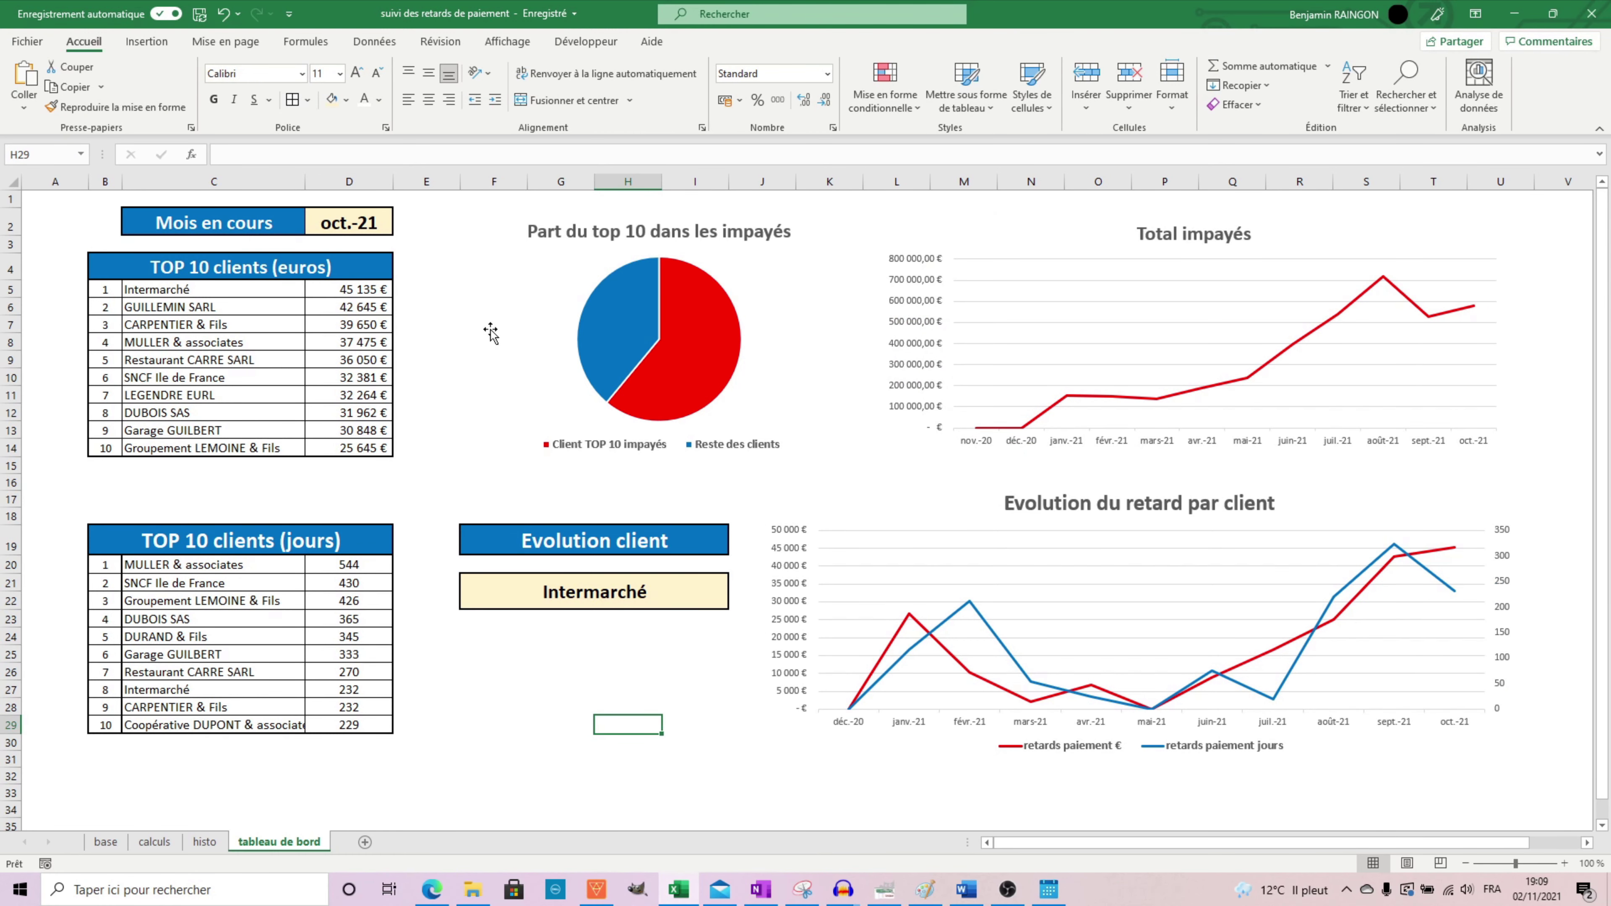
pyautogui.click(387, 230)
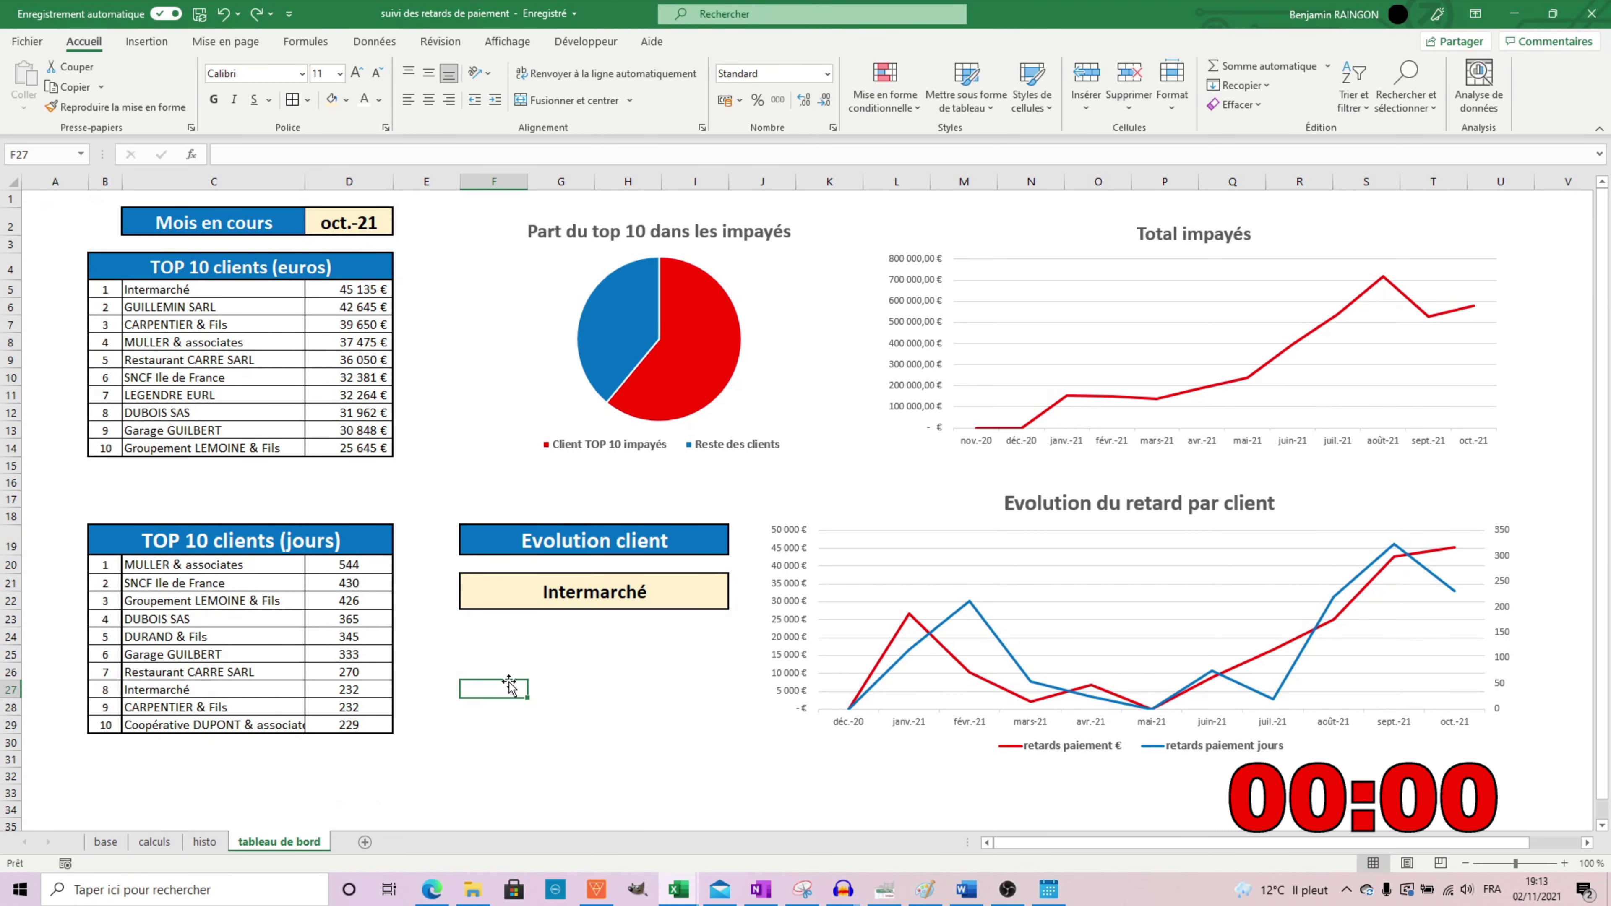
# Copy all November invoice rows A2:E106, without headers, from the workbook "11 extract brute fin novembre"
pyautogui.moveTo(678, 889)
pyautogui.click(761, 813)
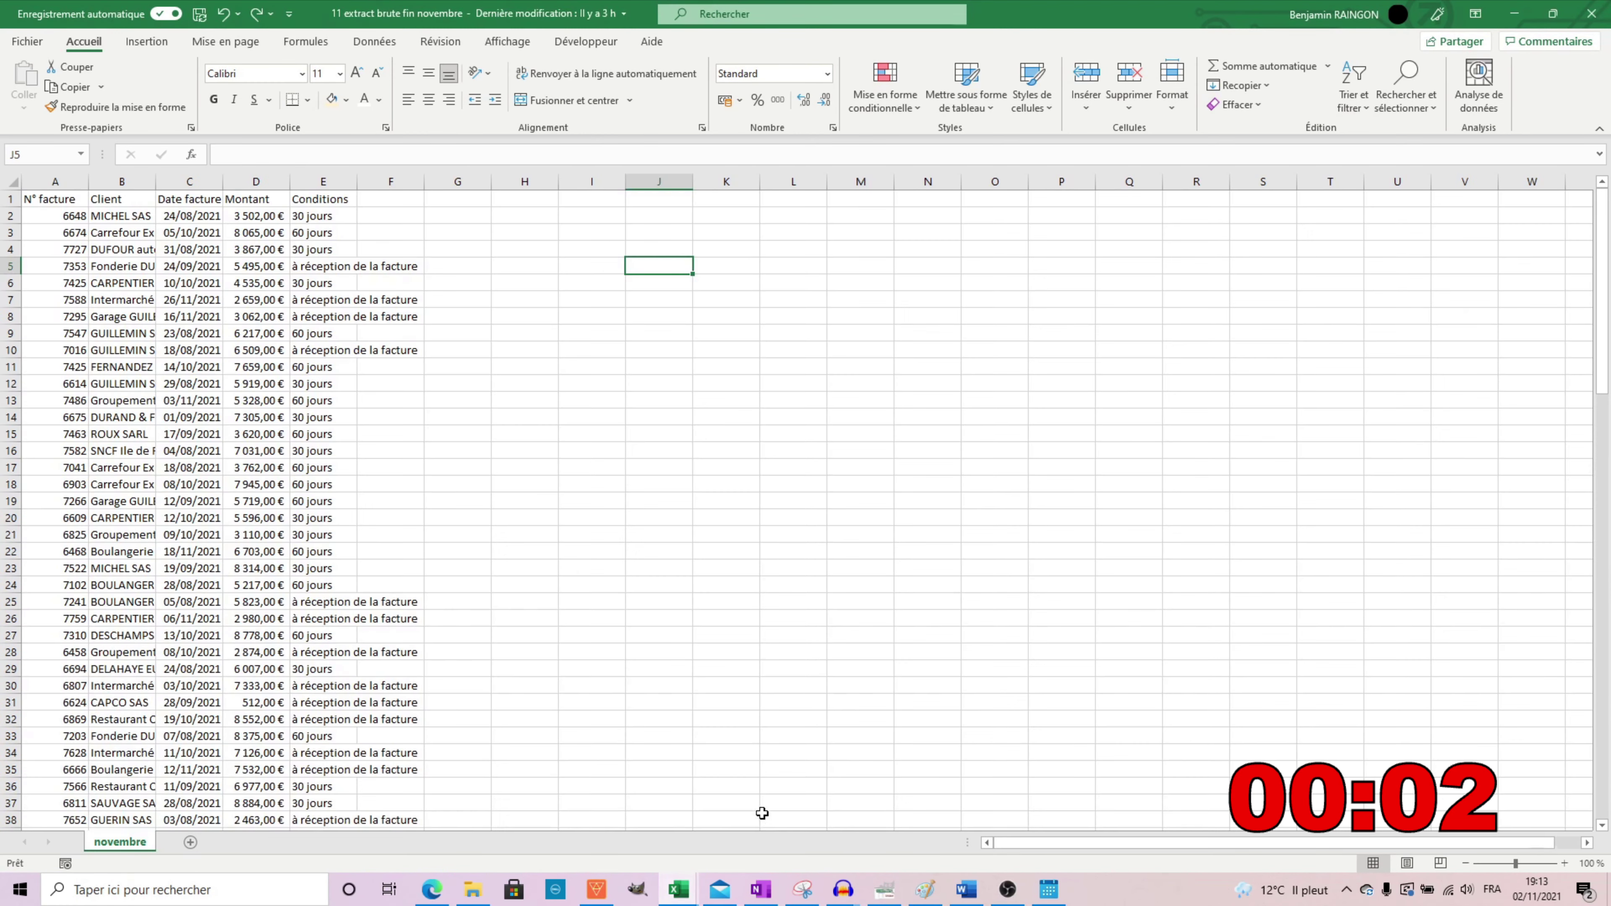
pyautogui.moveTo(64, 216); pyautogui.dragTo(371, 444)
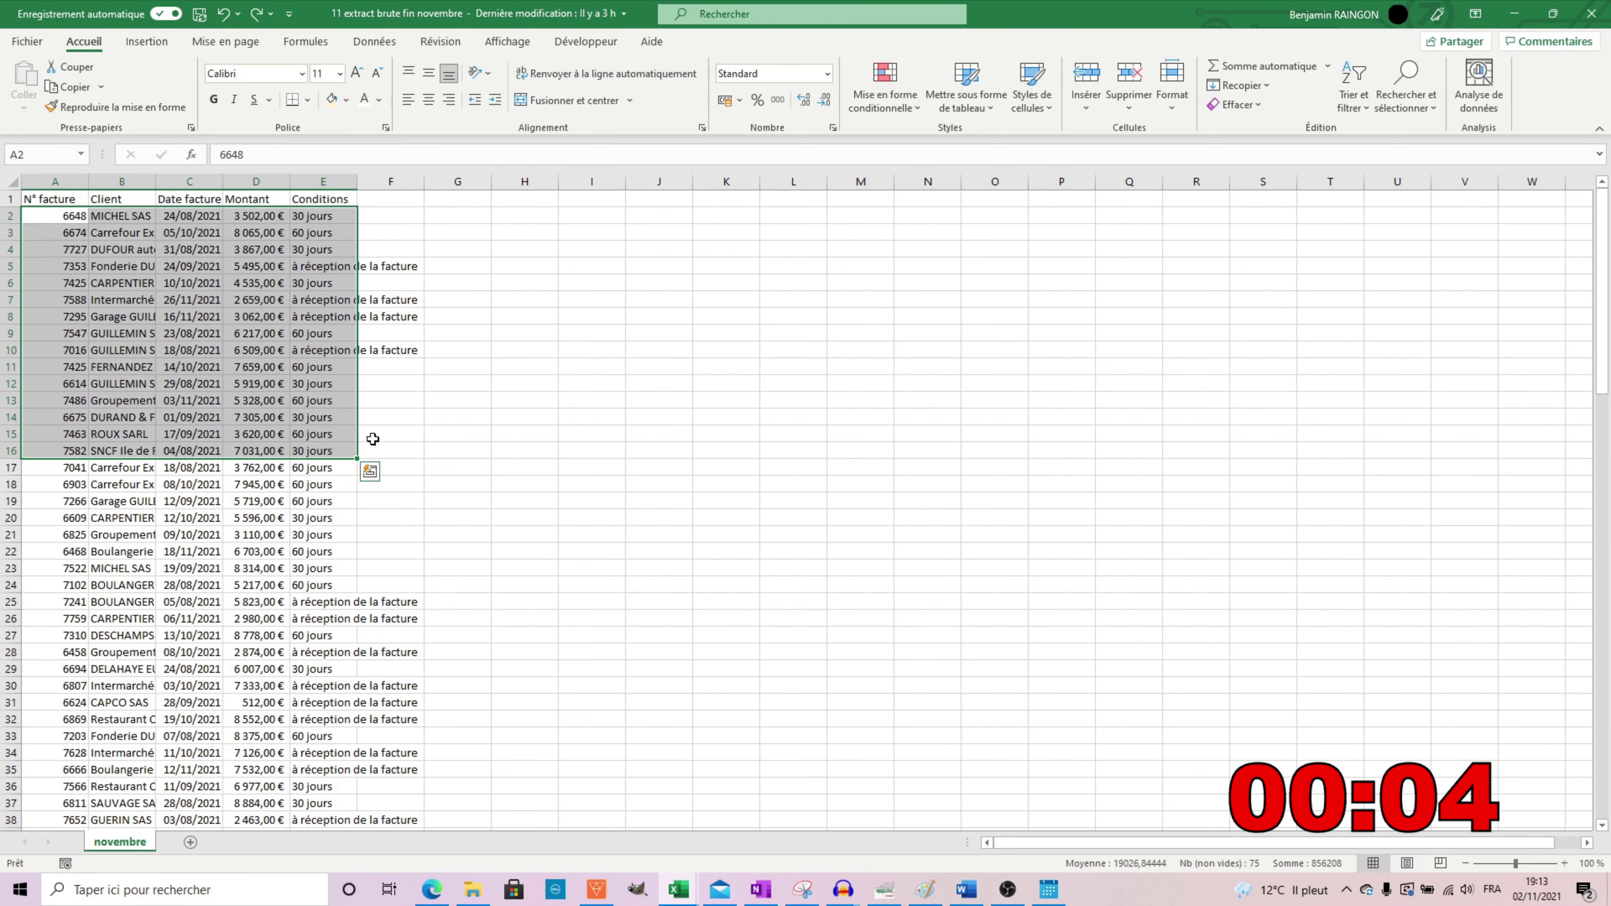
pyautogui.hotkey('ctrl', 'c')
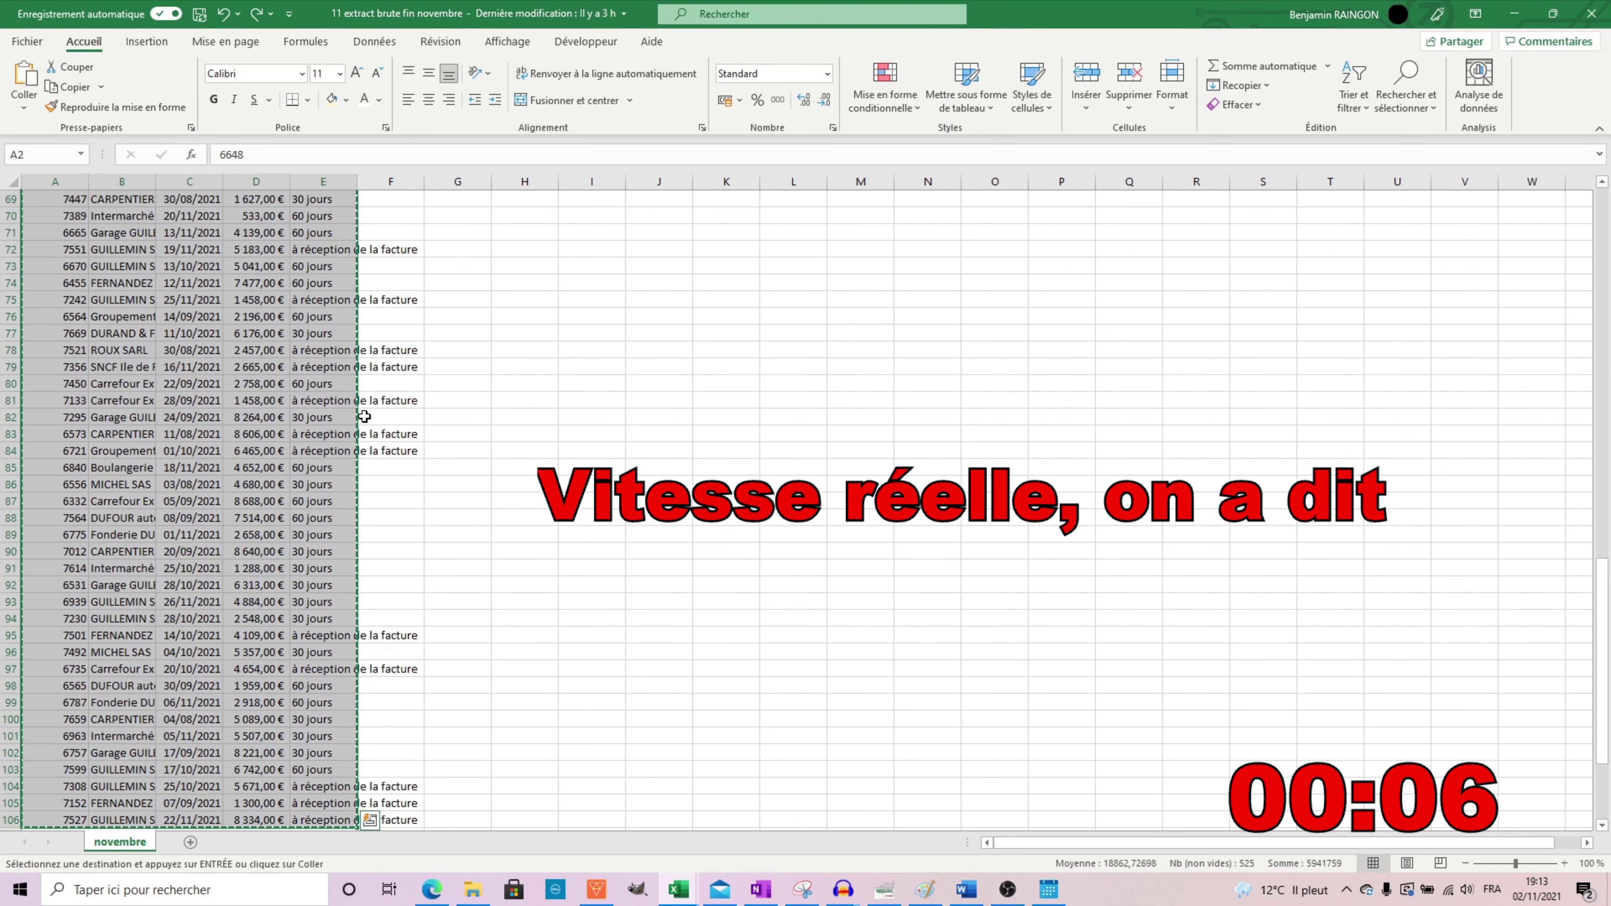
# Paste the November invoices into the base sheet of "suivi des retards de paiement" starting at B999, below the October rows
pyautogui.moveTo(676, 894)
pyautogui.click(588, 819)
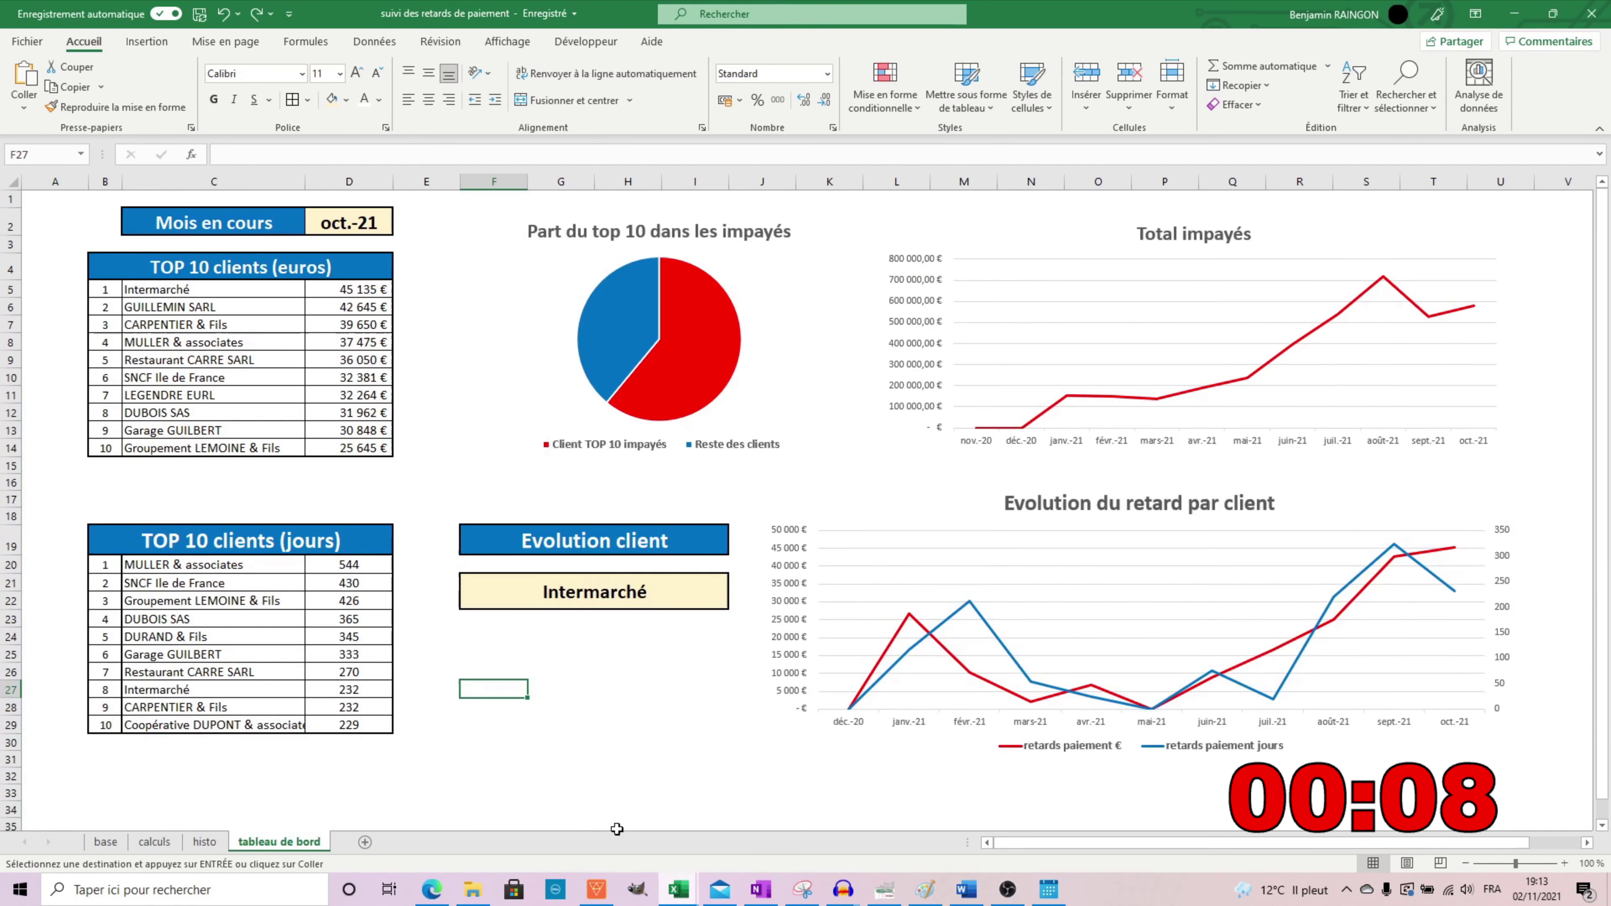
pyautogui.click(106, 841)
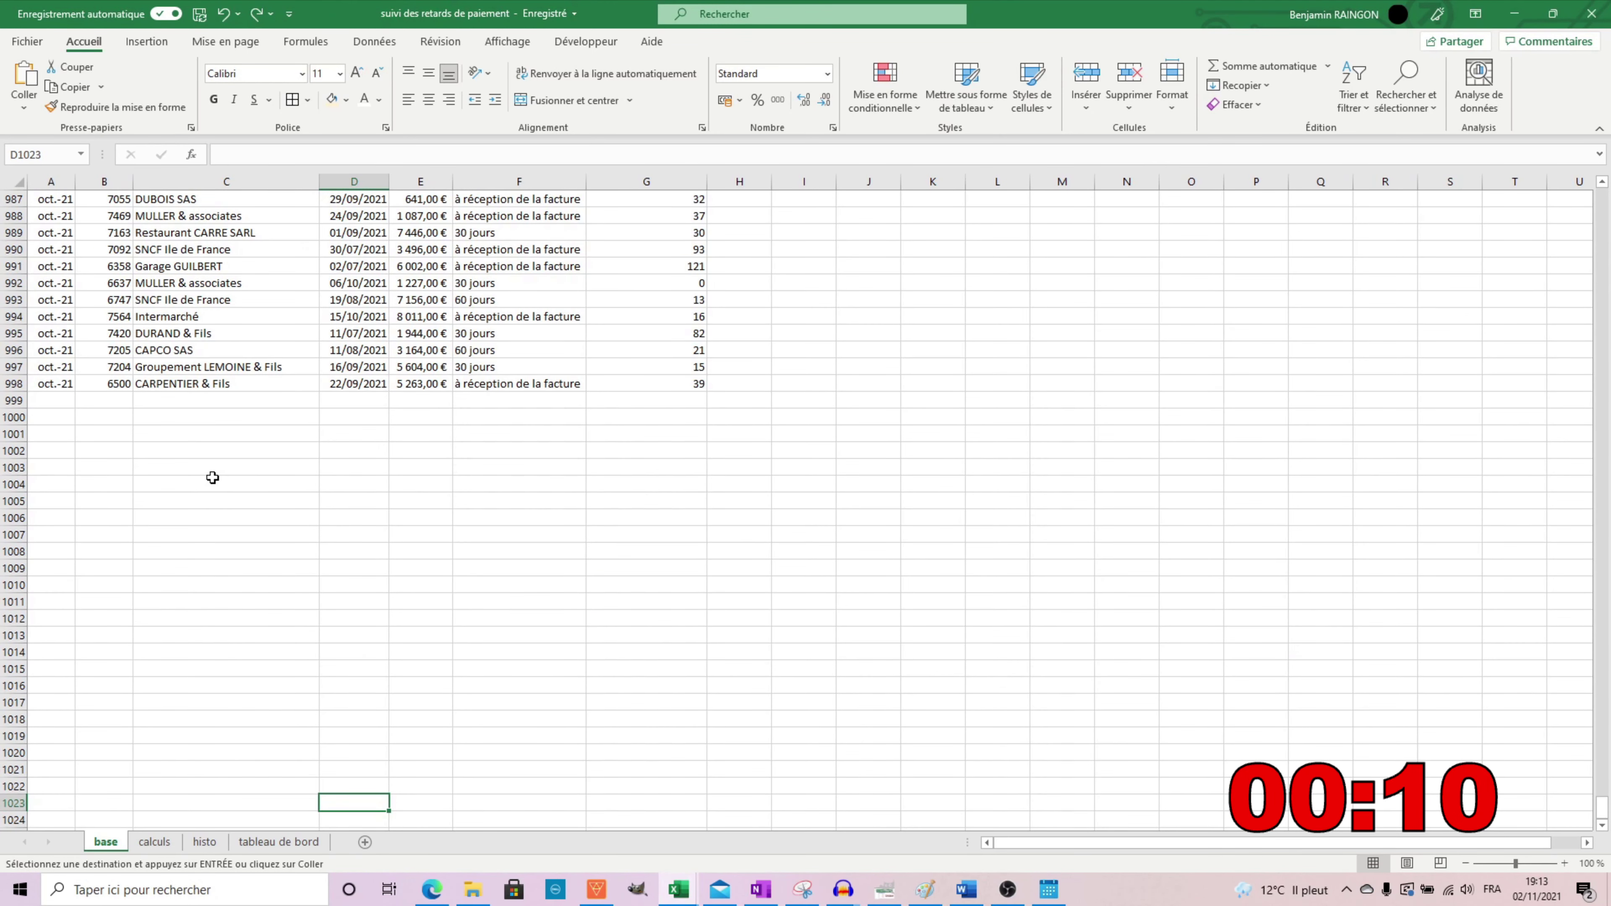
pyautogui.scroll(3, 212, 477)
pyautogui.click(118, 547)
pyautogui.hotkey('ctrl', 'v')
# Enter 01/11/2021 as the month in A999 for the first November invoice
pyautogui.click(38, 547)
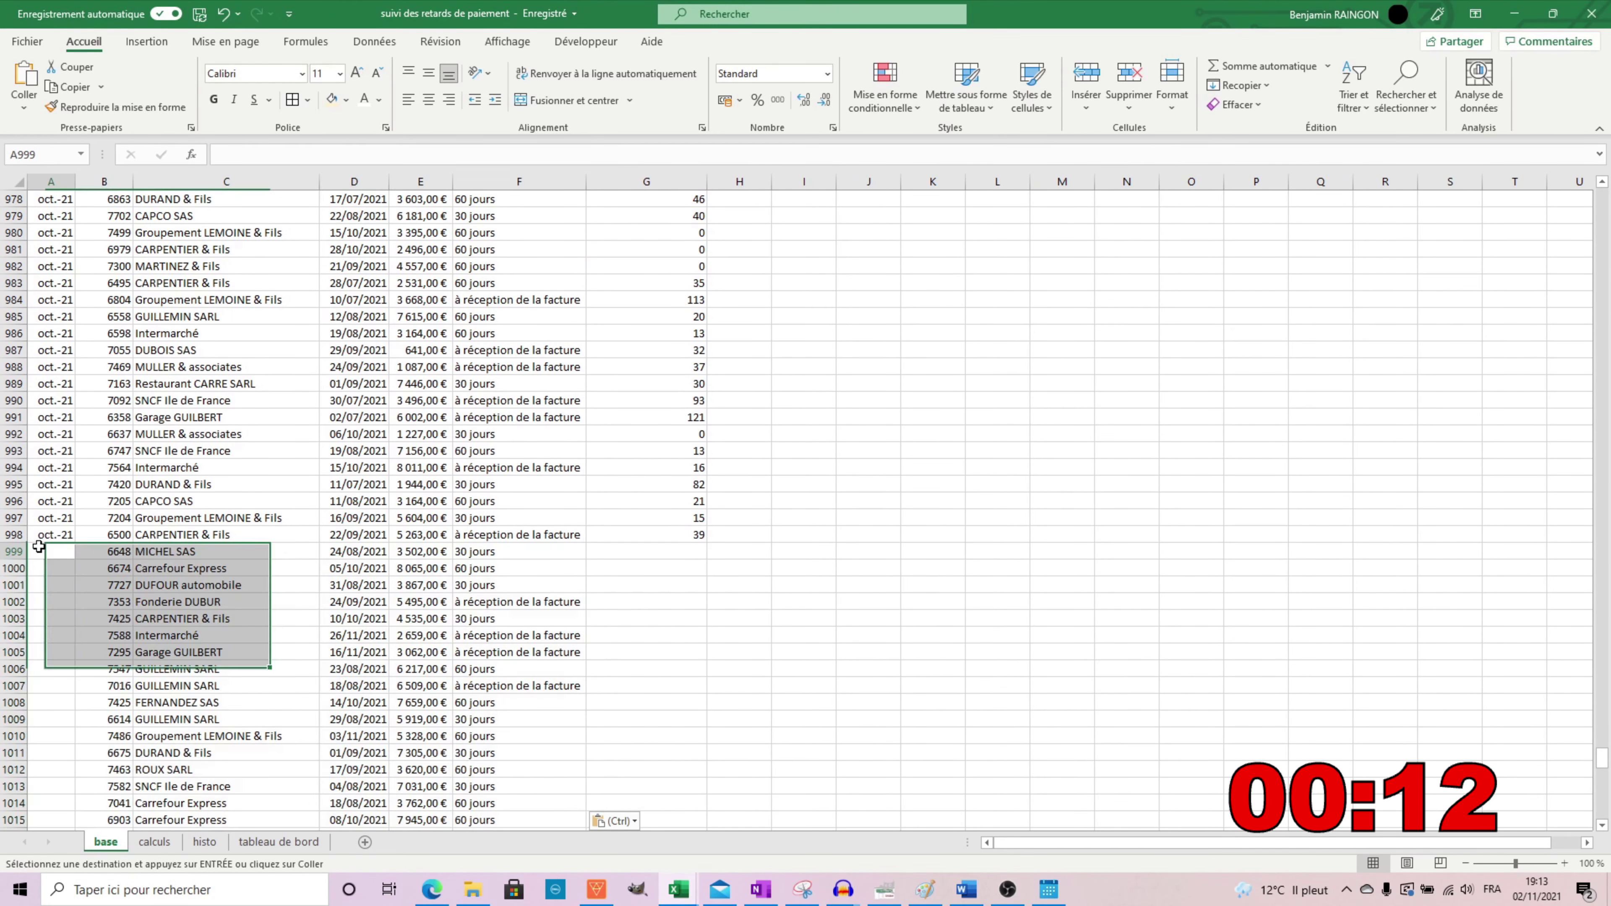
pyautogui.click(39, 547)
pyautogui.write('01/11/')
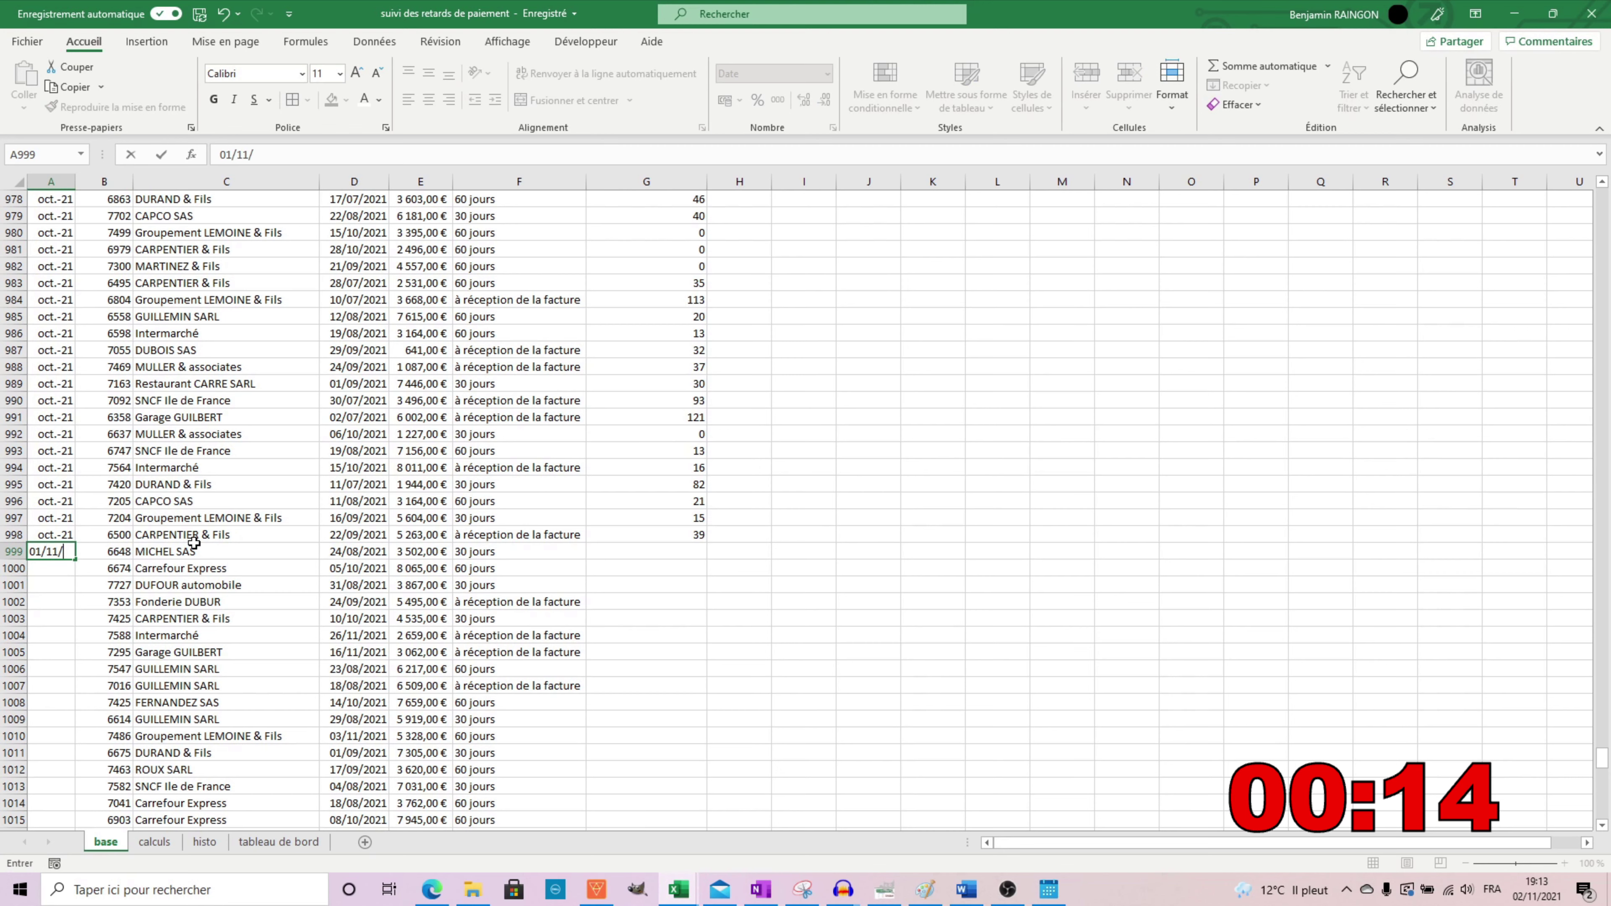
pyautogui.write('2021')
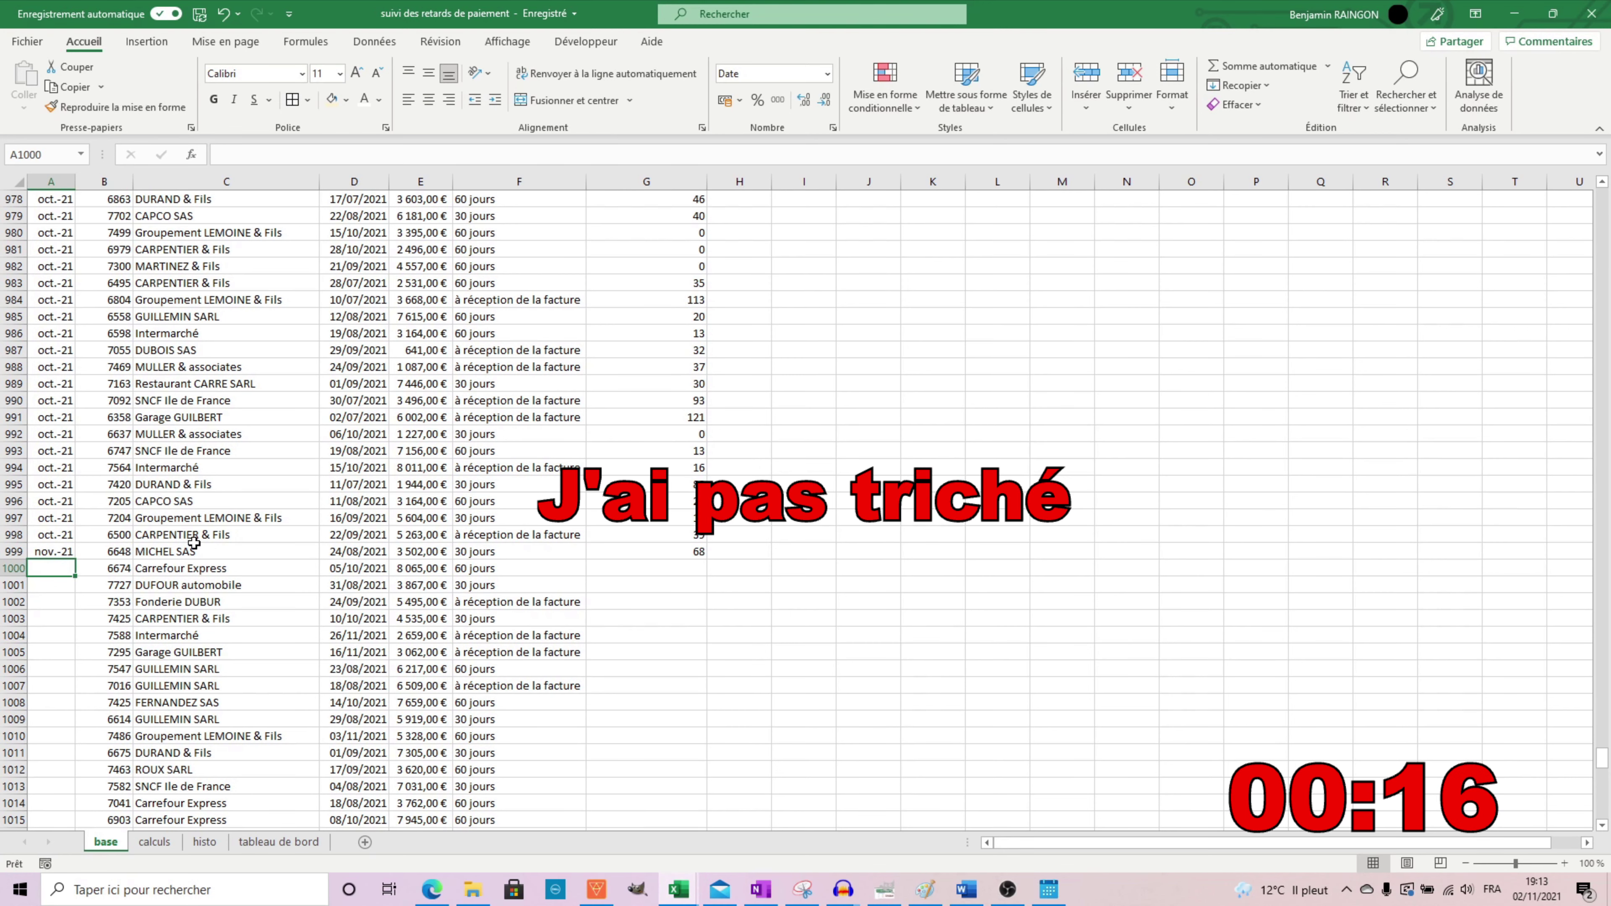
pyautogui.hotkey('ctrl', 'Return')
# Copy the month in A999 down to A1103 for all the November invoices
pyautogui.hotkey('ctrl', 'c')
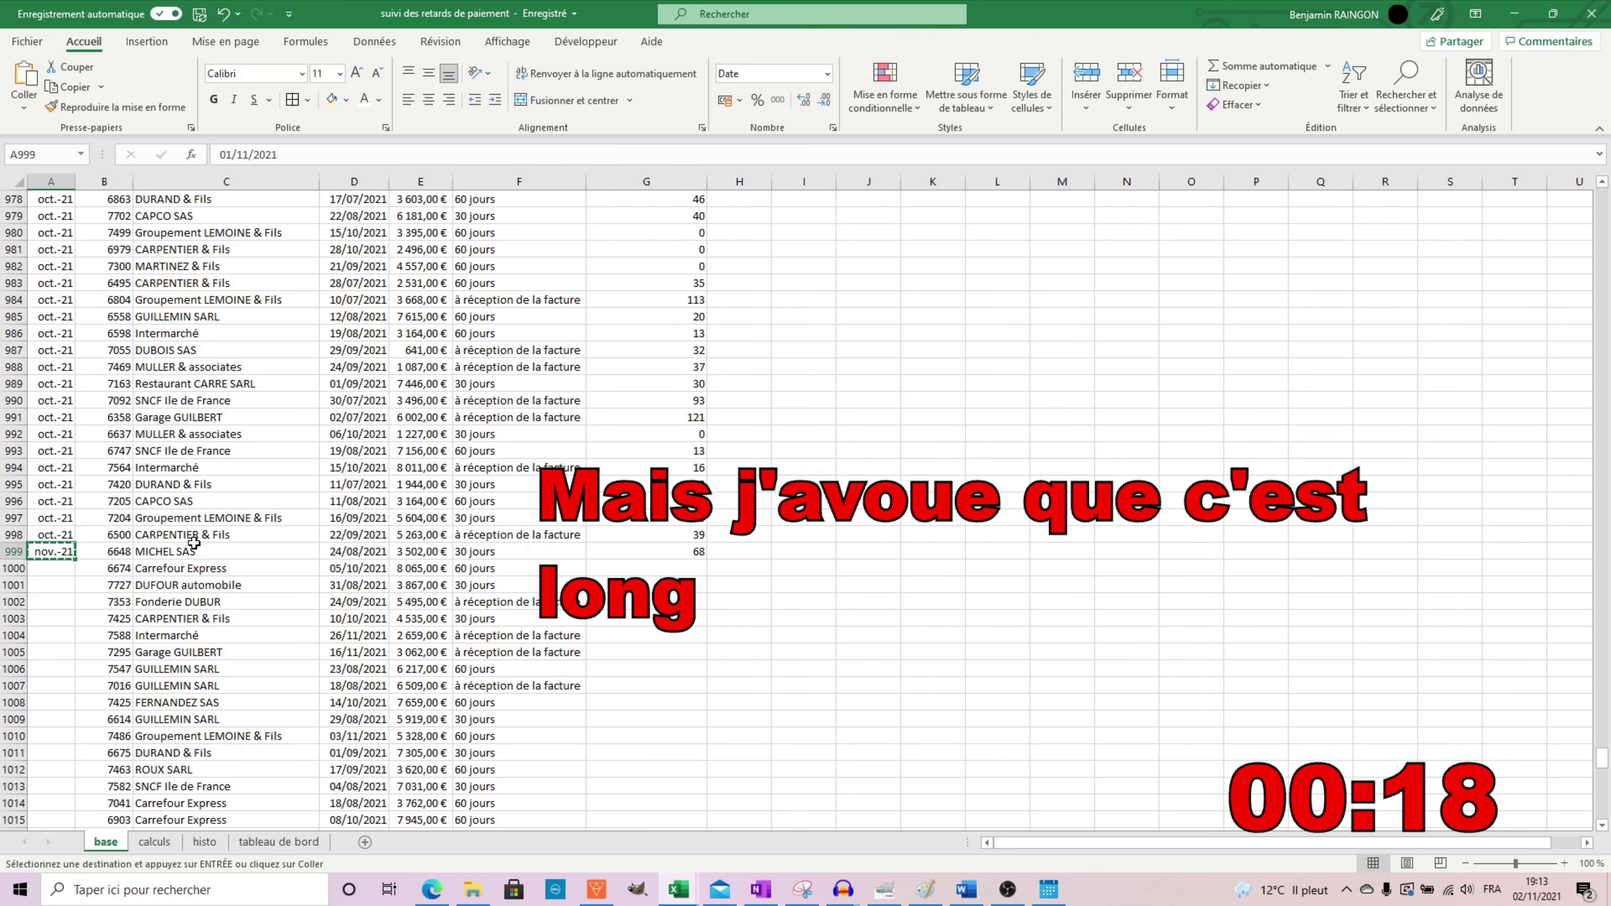
pyautogui.press('Down')
pyautogui.hotkey('shift', 'pagedown')
pyautogui.hotkey('shift', 'pagedown')
pyautogui.hotkey('shift', 'pagedown')
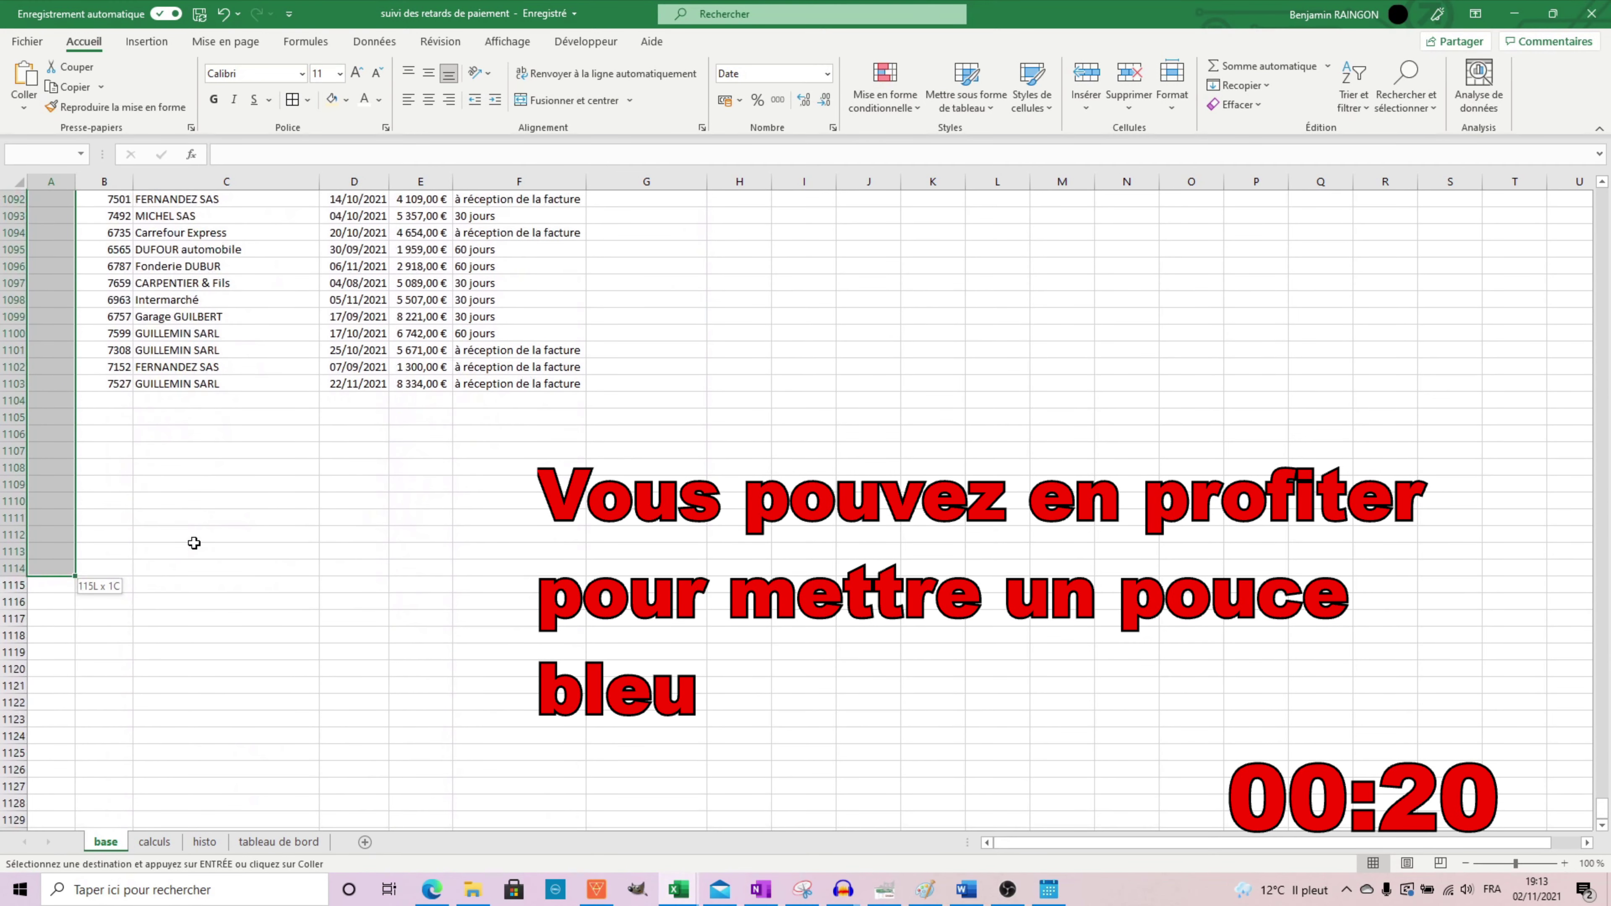
pyautogui.hotkey('shift', 'Up')
pyautogui.hotkey('shift', 'Up')
pyautogui.hotkey('shift', 'Up')
pyautogui.hotkey('shift', 'Up')
pyautogui.hotkey('shift', 'Up')
pyautogui.hotkey('shift', 'Up')
pyautogui.hotkey('shift', 'Up')
pyautogui.hotkey('shift', 'Up')
pyautogui.hotkey('shift', 'Up')
pyautogui.hotkey('shift', 'Up')
pyautogui.hotkey('shift', 'Up')
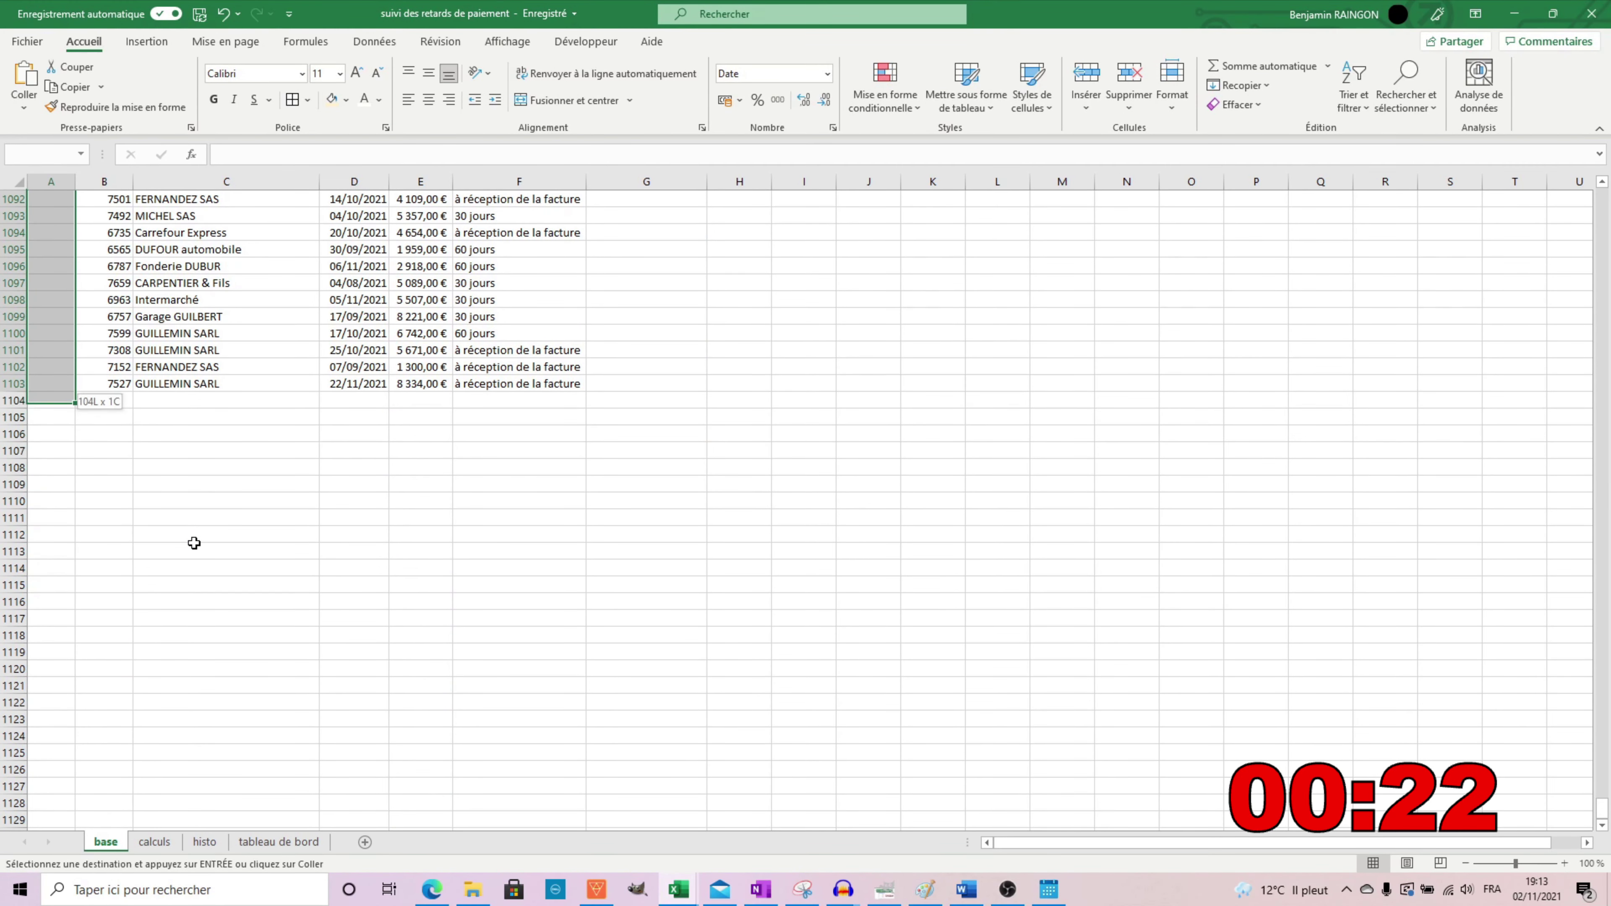
pyautogui.hotkey('ctrl', 'v')
pyautogui.scroll(1, 193, 543)
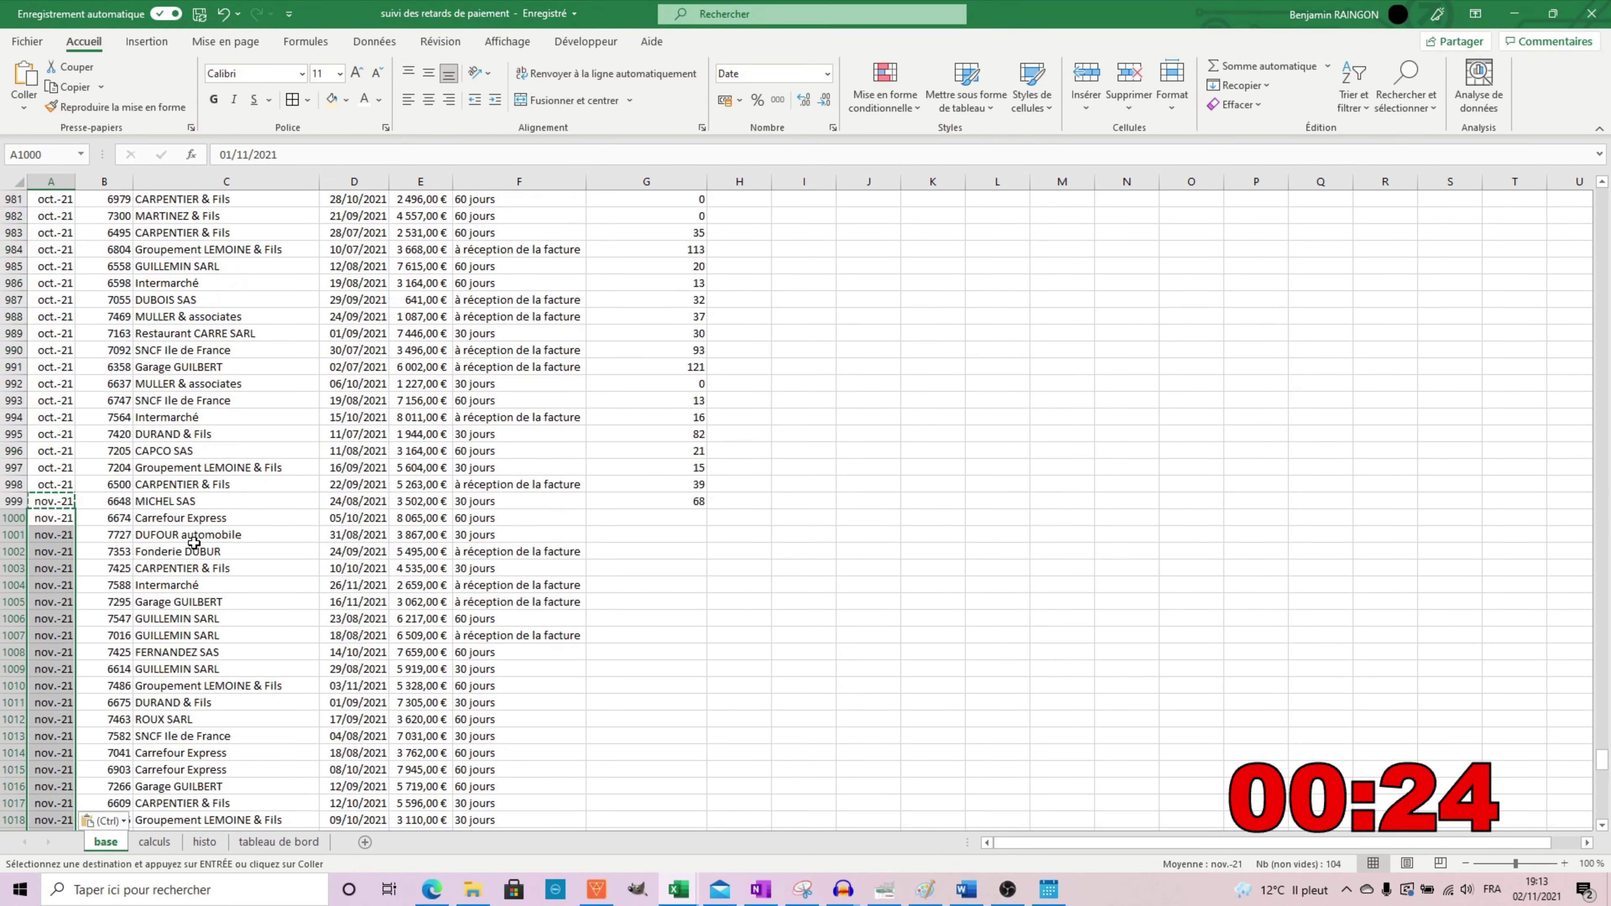
# Fill the days-late formula in G999 down through the remaining November rows
pyautogui.click(671, 501)
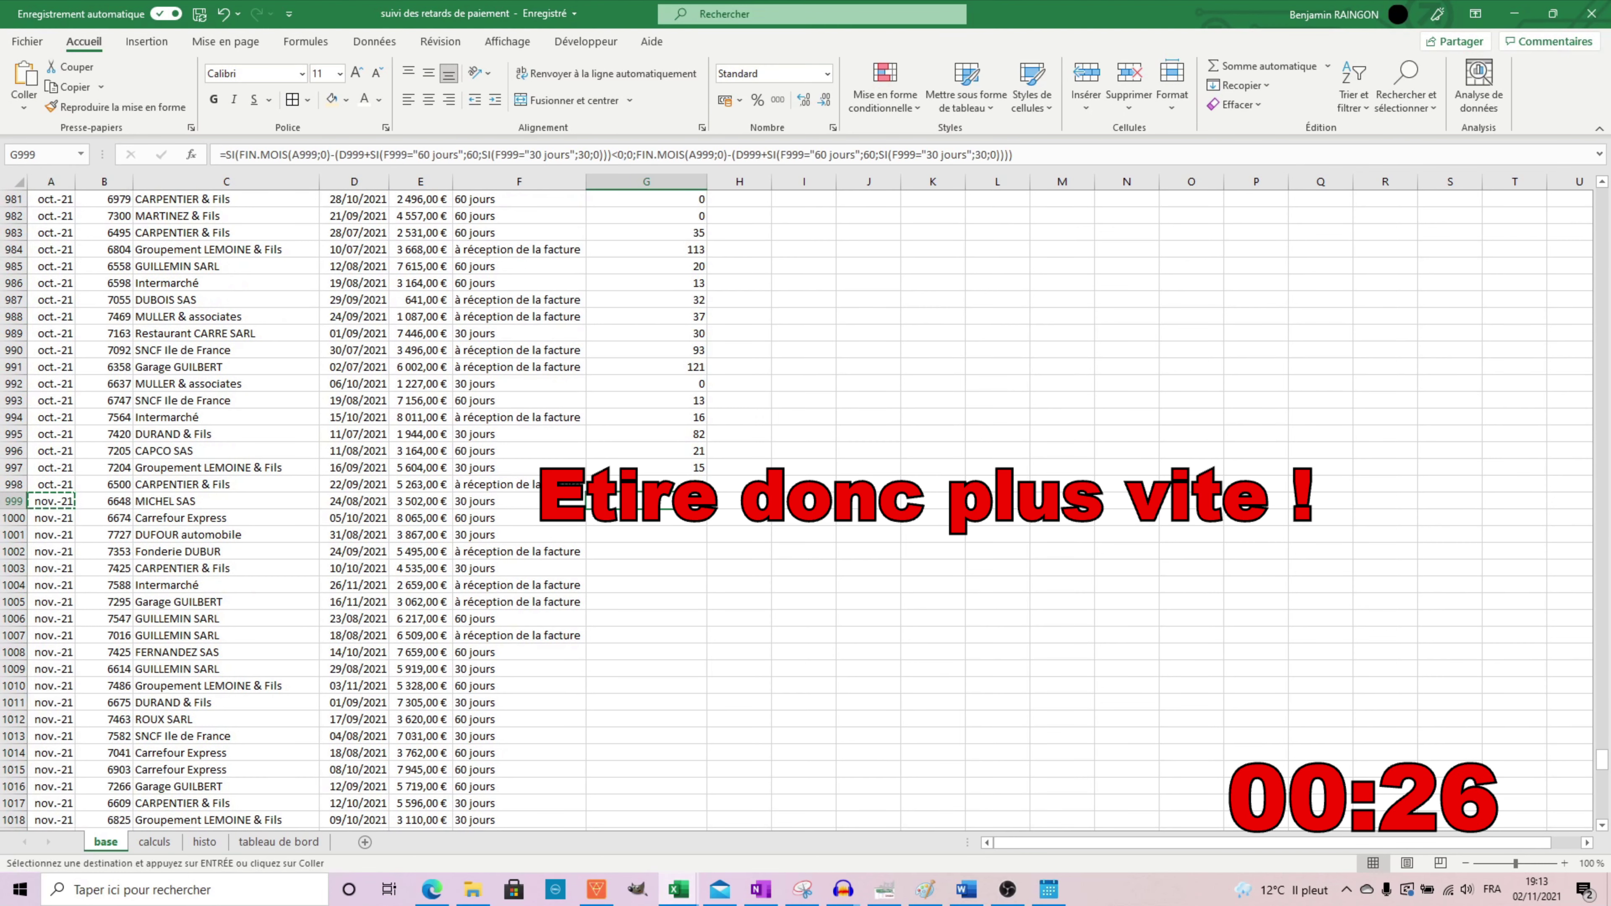
pyautogui.doubleClick(706, 509)
pyautogui.click(742, 557)
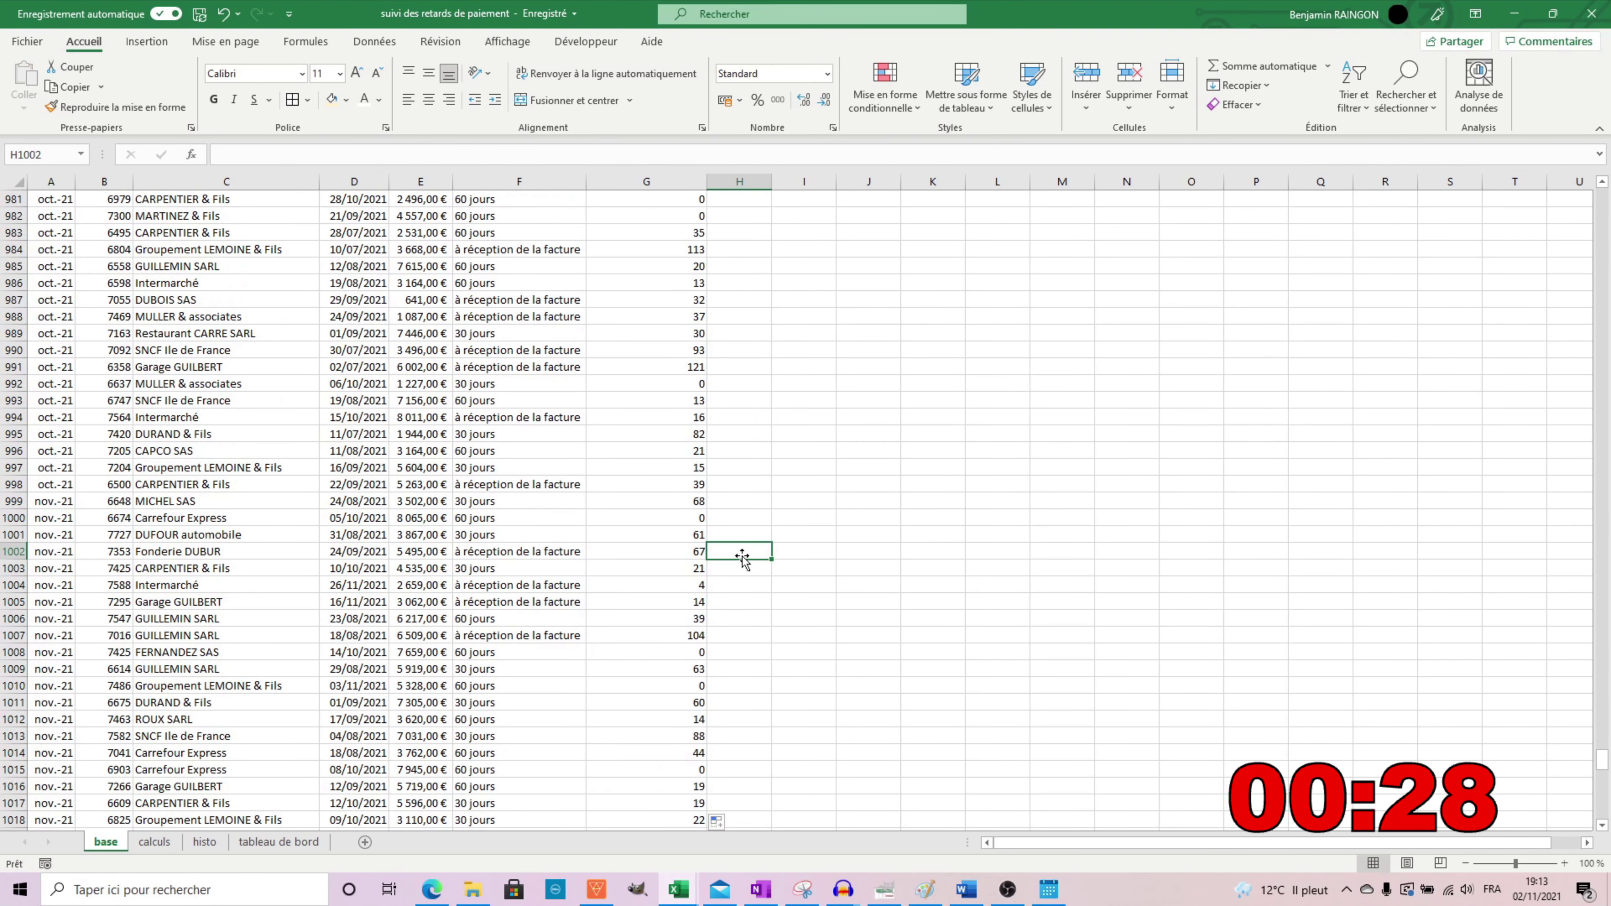
# Glance at the calculs and histo sheets and set Mois en cours in D2 of tableau de bord to 01/11/2021
pyautogui.click(155, 842)
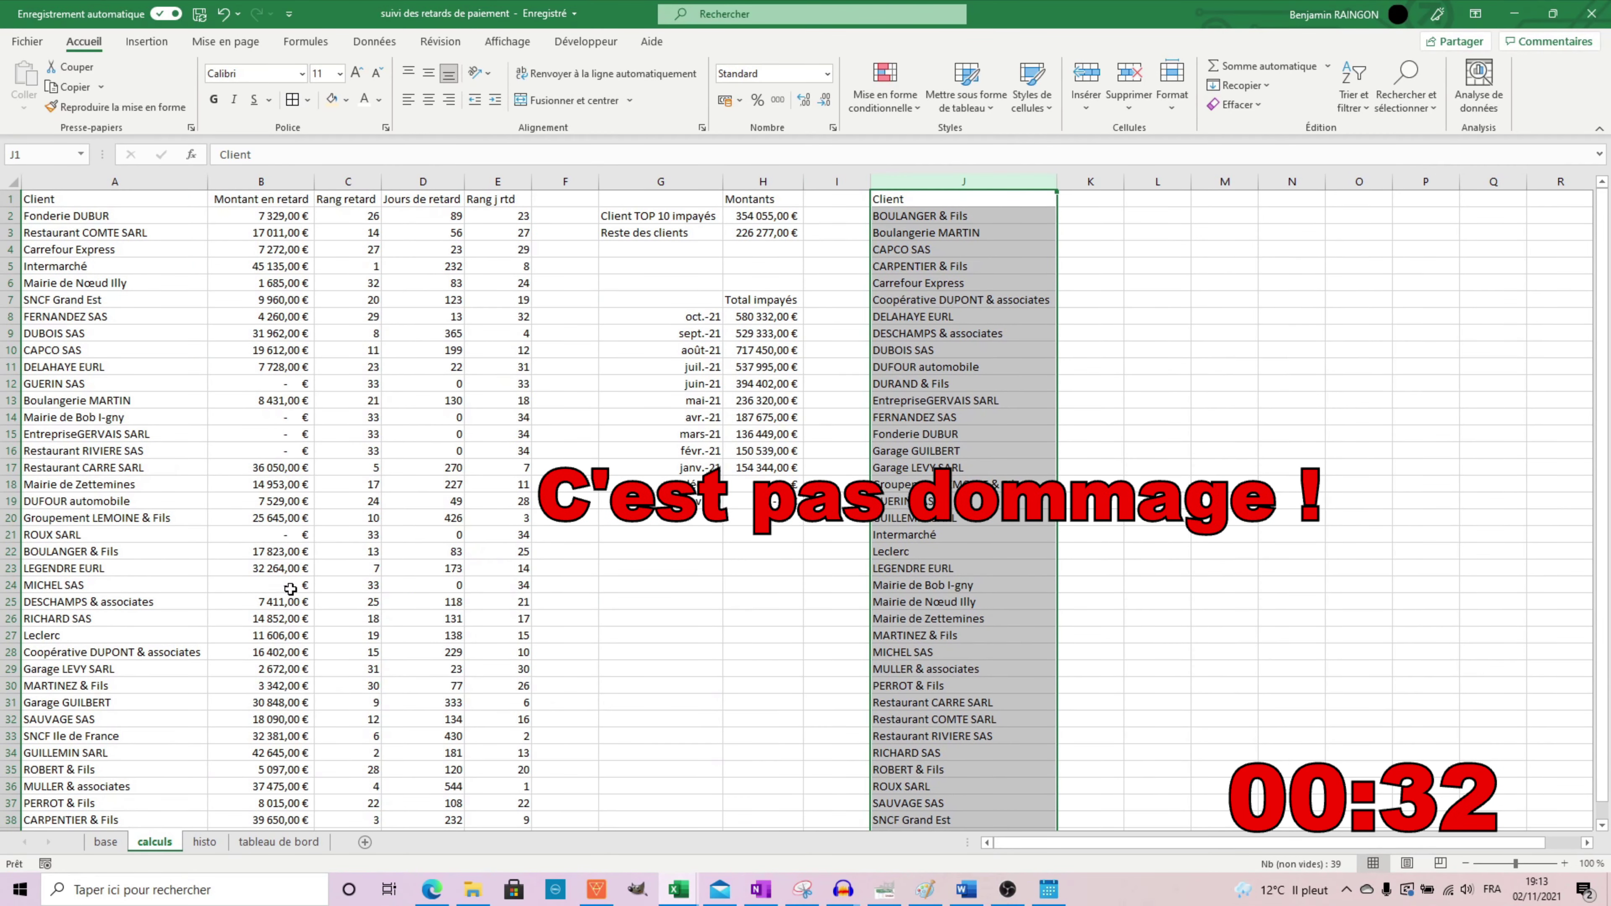
pyautogui.click(204, 842)
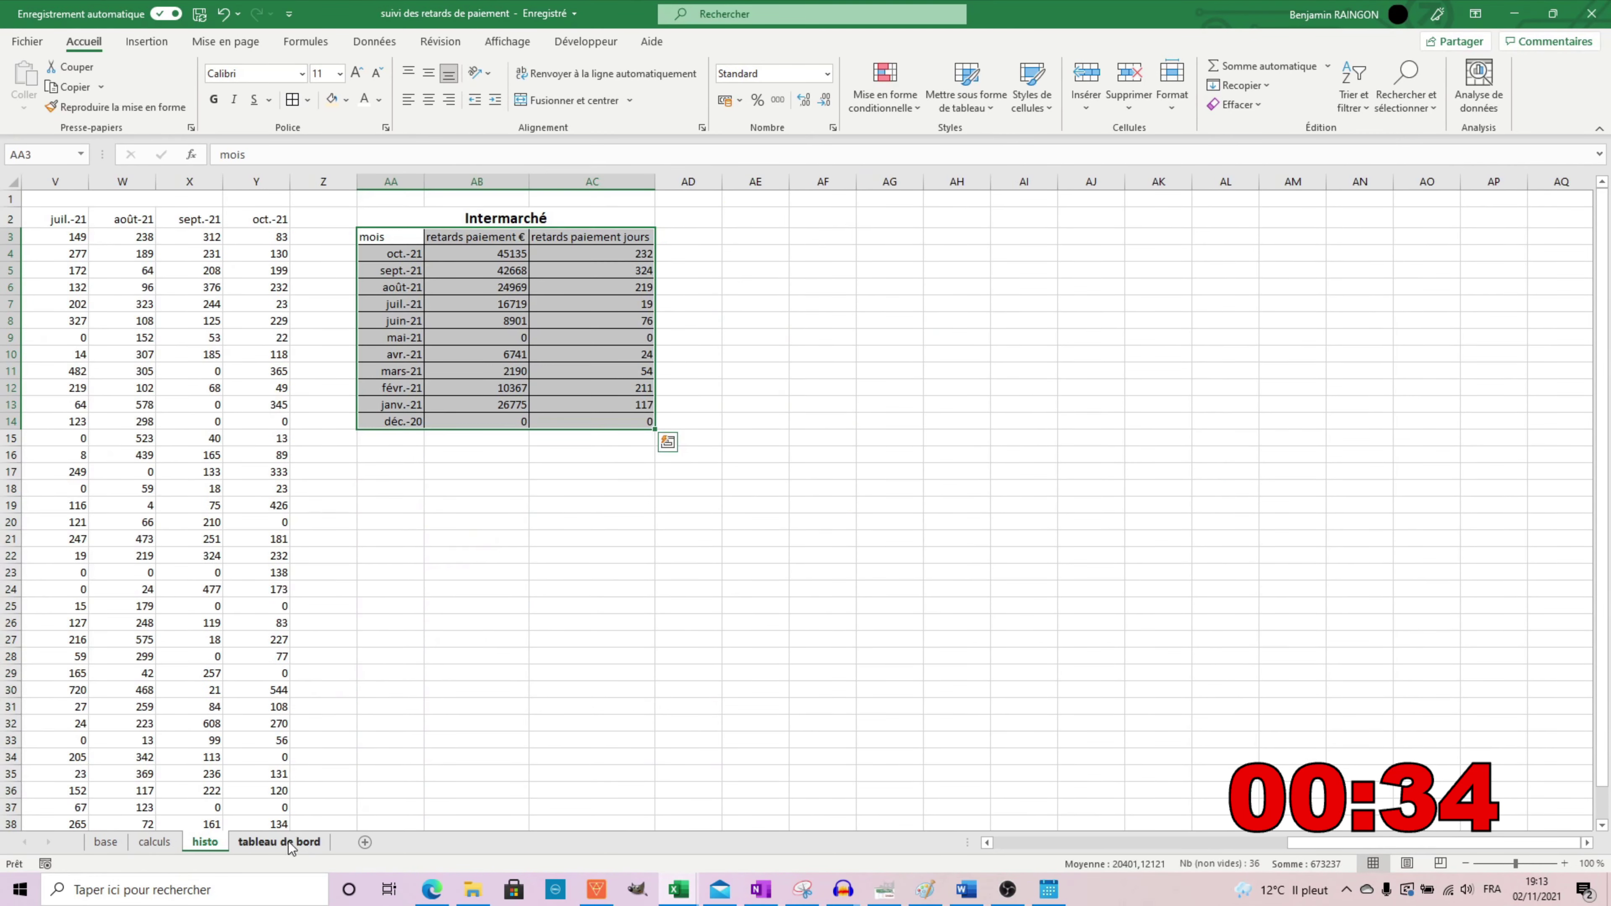
pyautogui.click(279, 842)
pyautogui.click(364, 223)
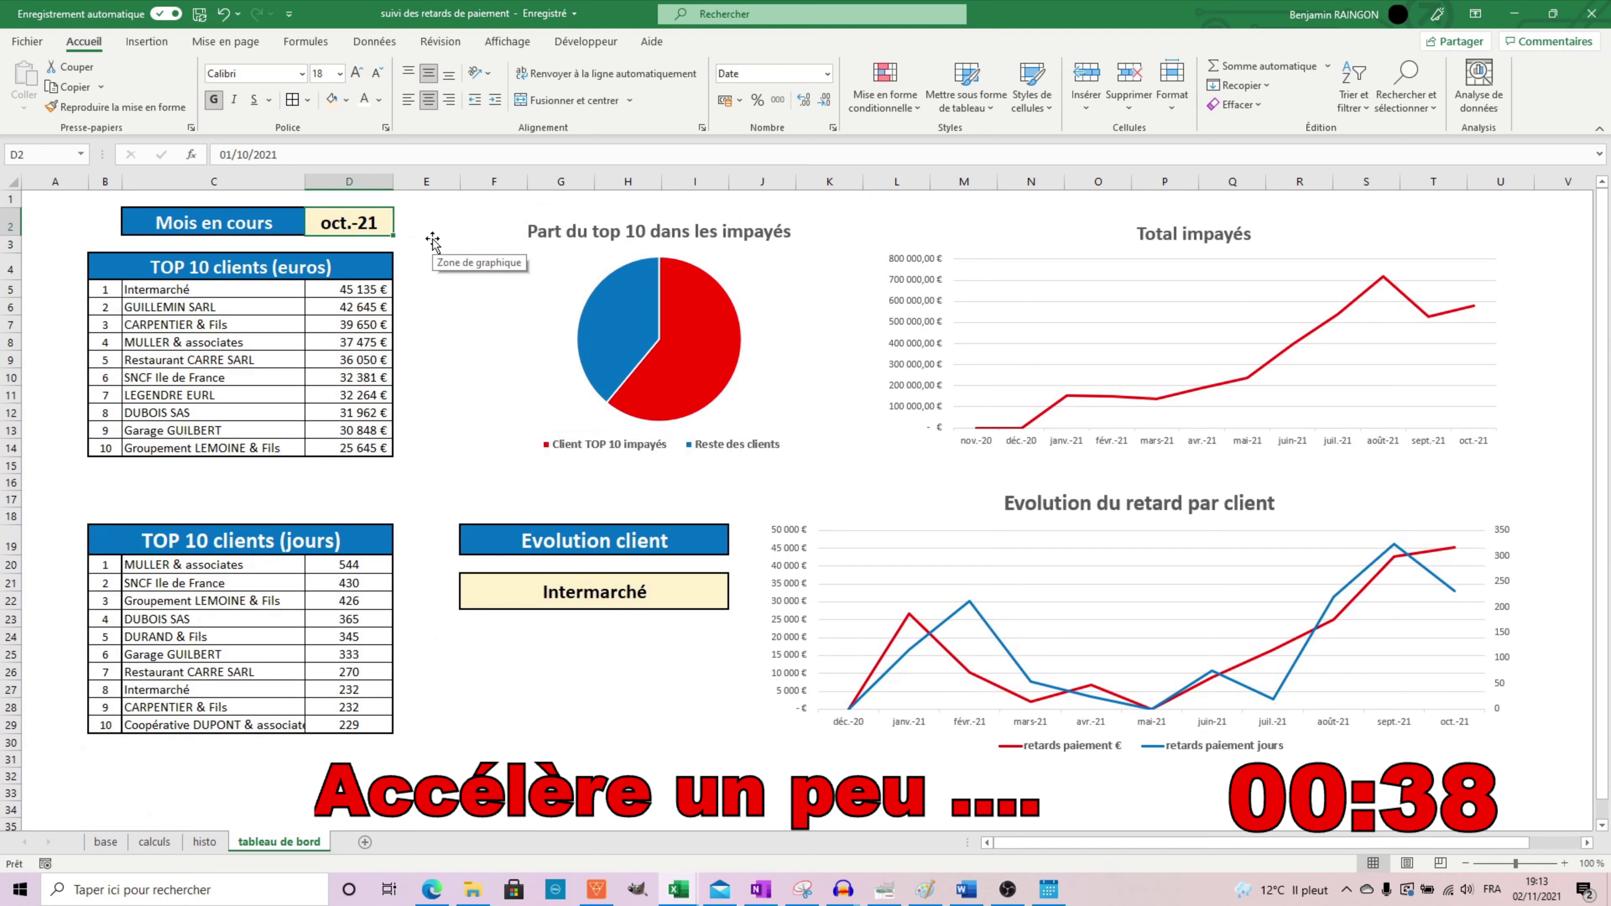
pyautogui.write('01/11/2021')
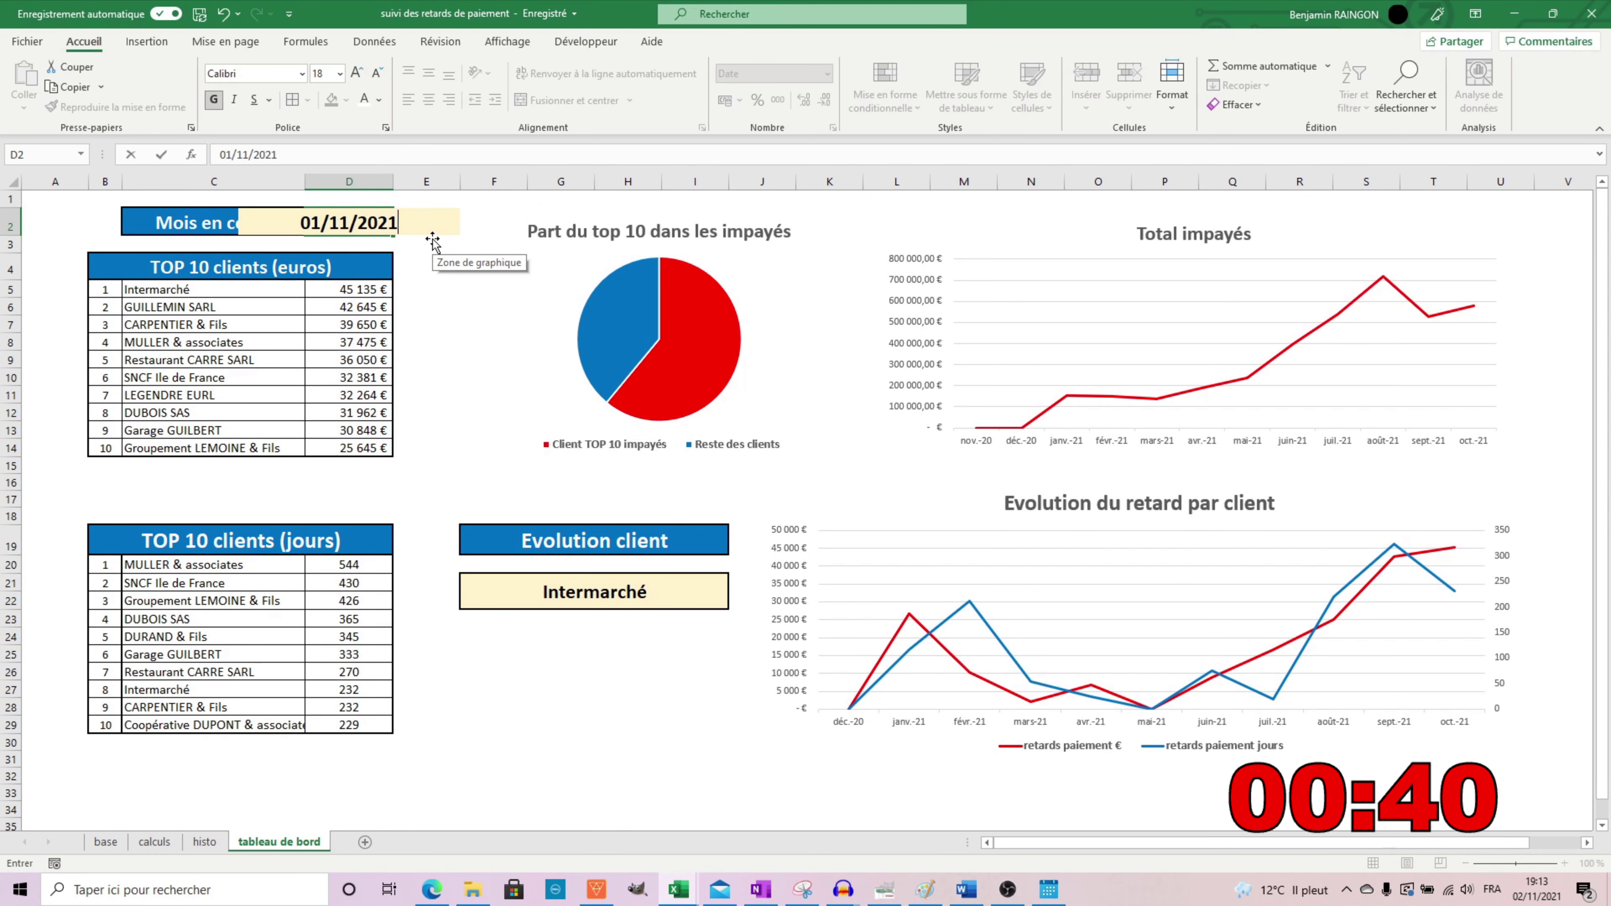
pyautogui.press('Return')
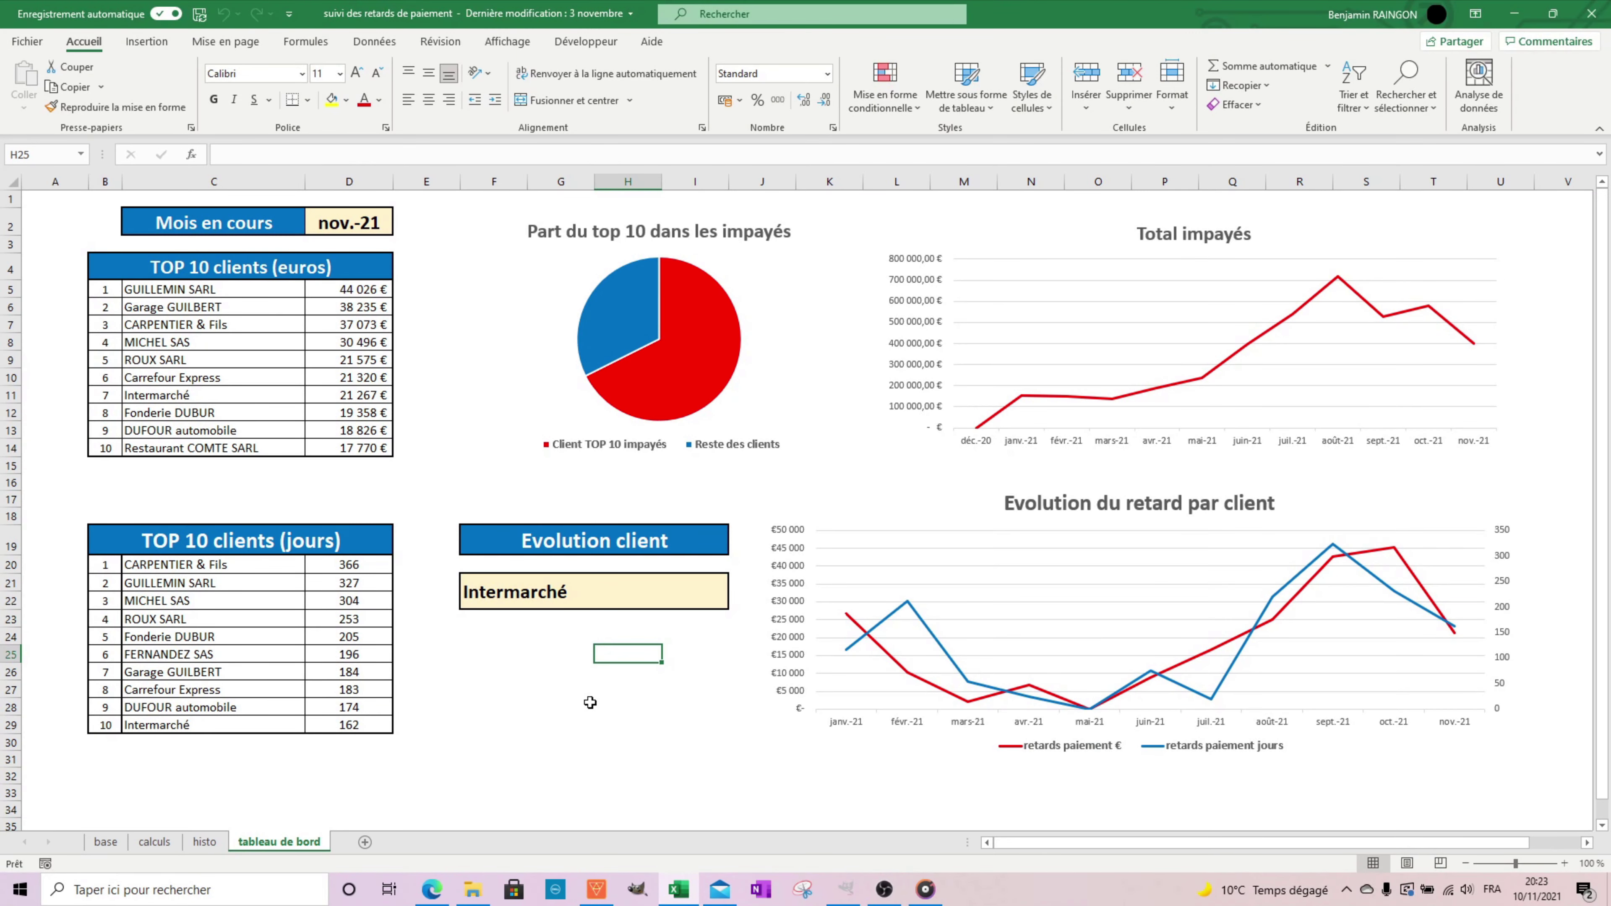
# Examine the histo sheet's history tables and the INDEX/EQUIV formula in AB8 of the selected-client table
pyautogui.click(205, 842)
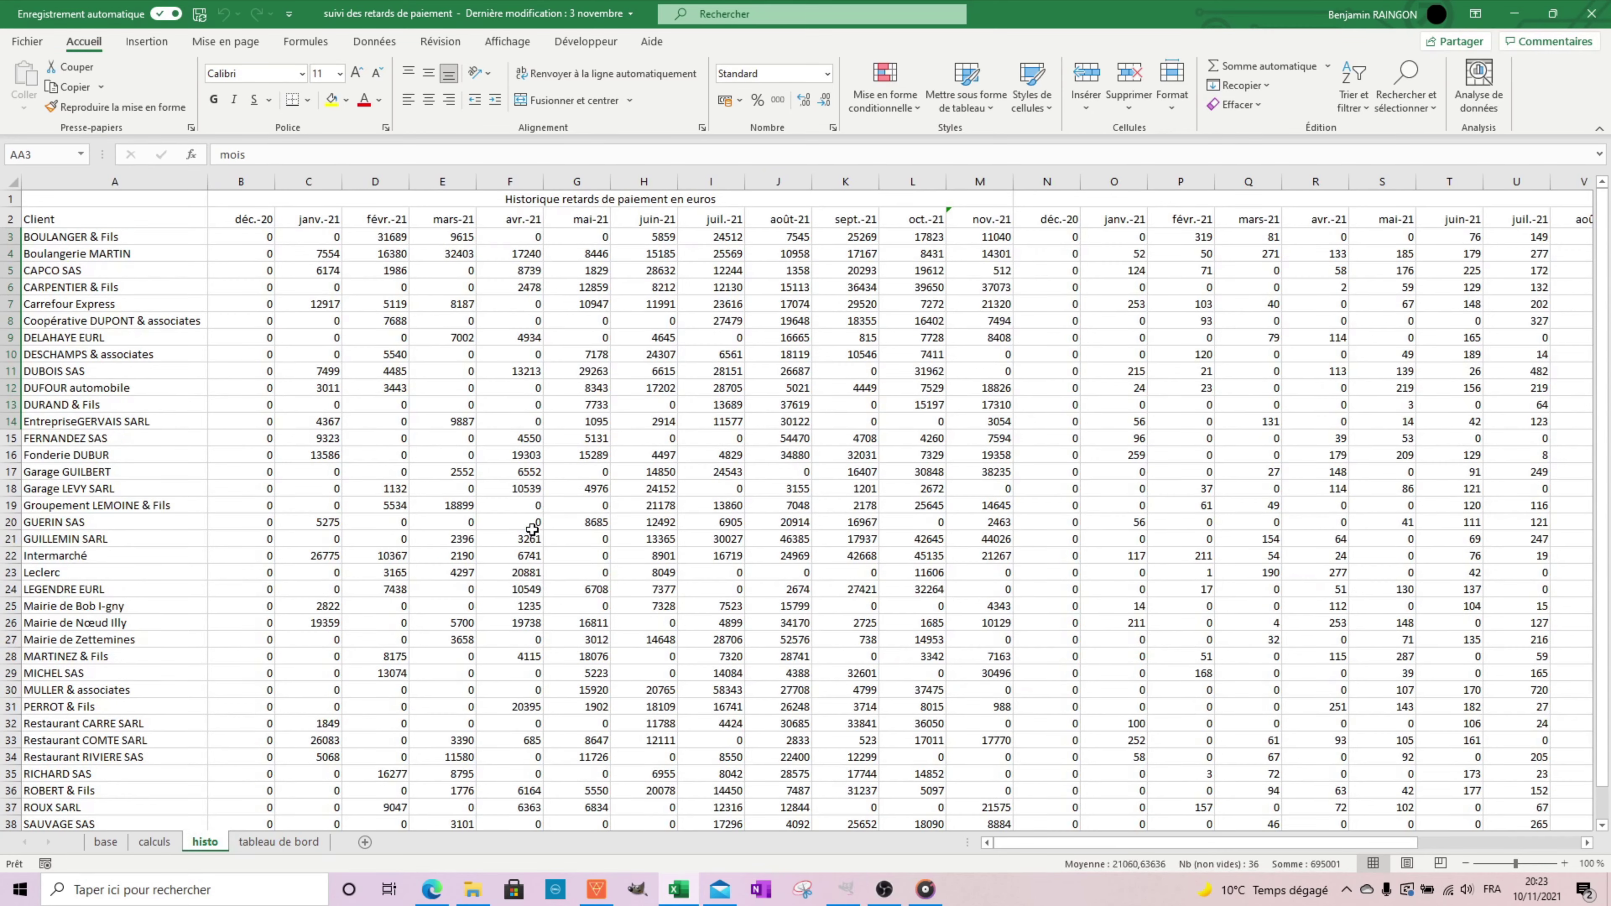
pyautogui.keyDown('ctrl'); pyautogui.scroll(-2, 531, 529); pyautogui.keyUp('ctrl')
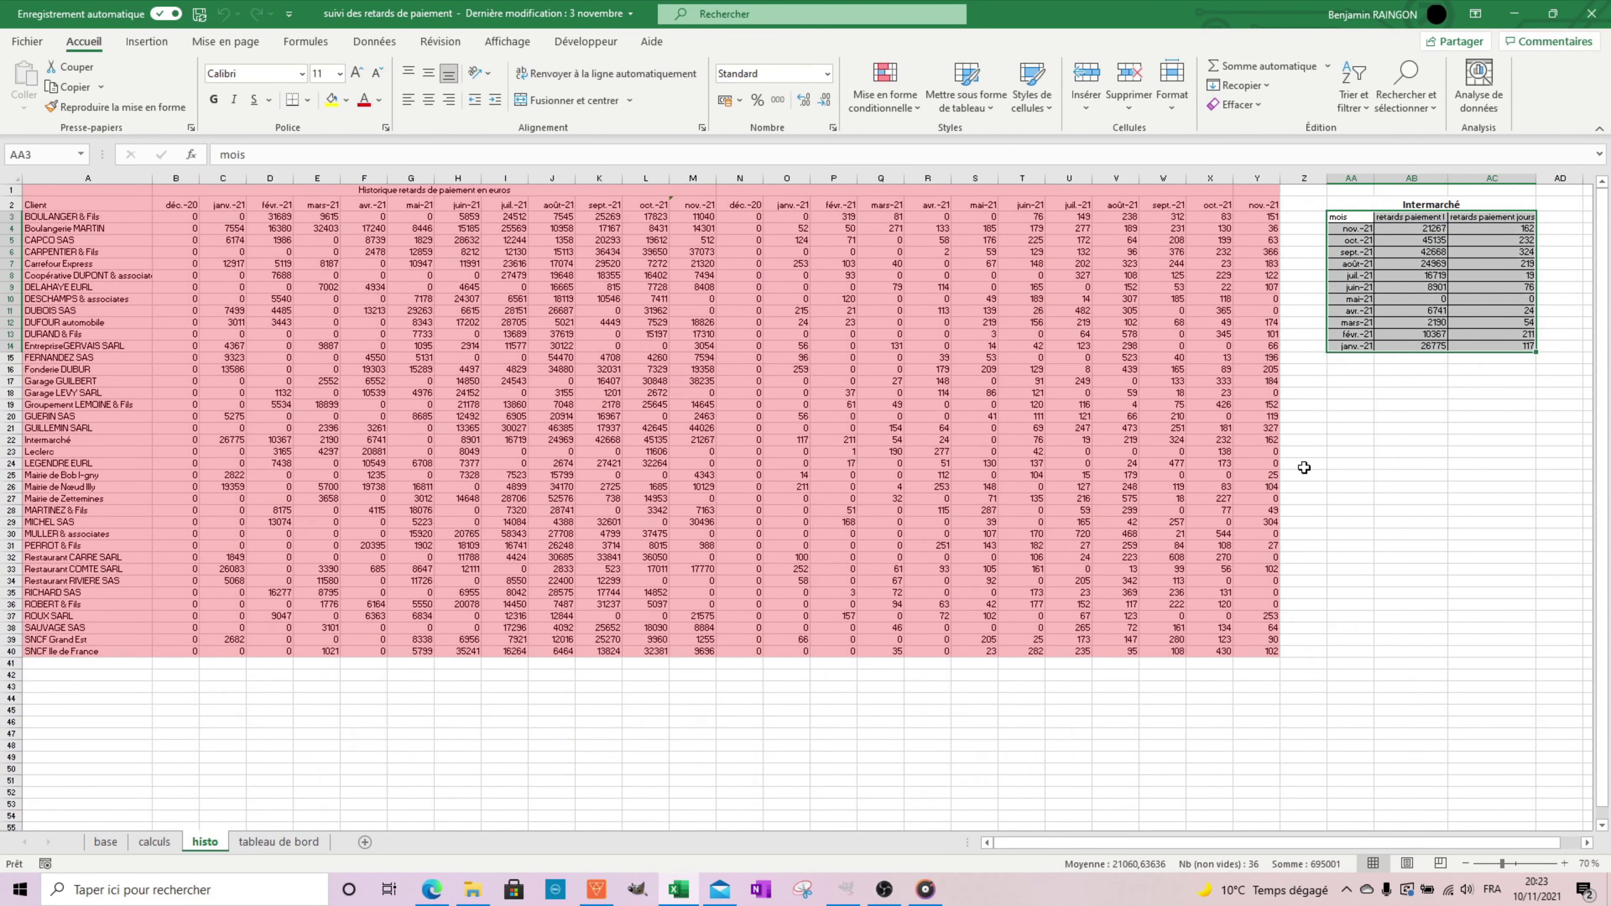
pyautogui.click(1405, 277)
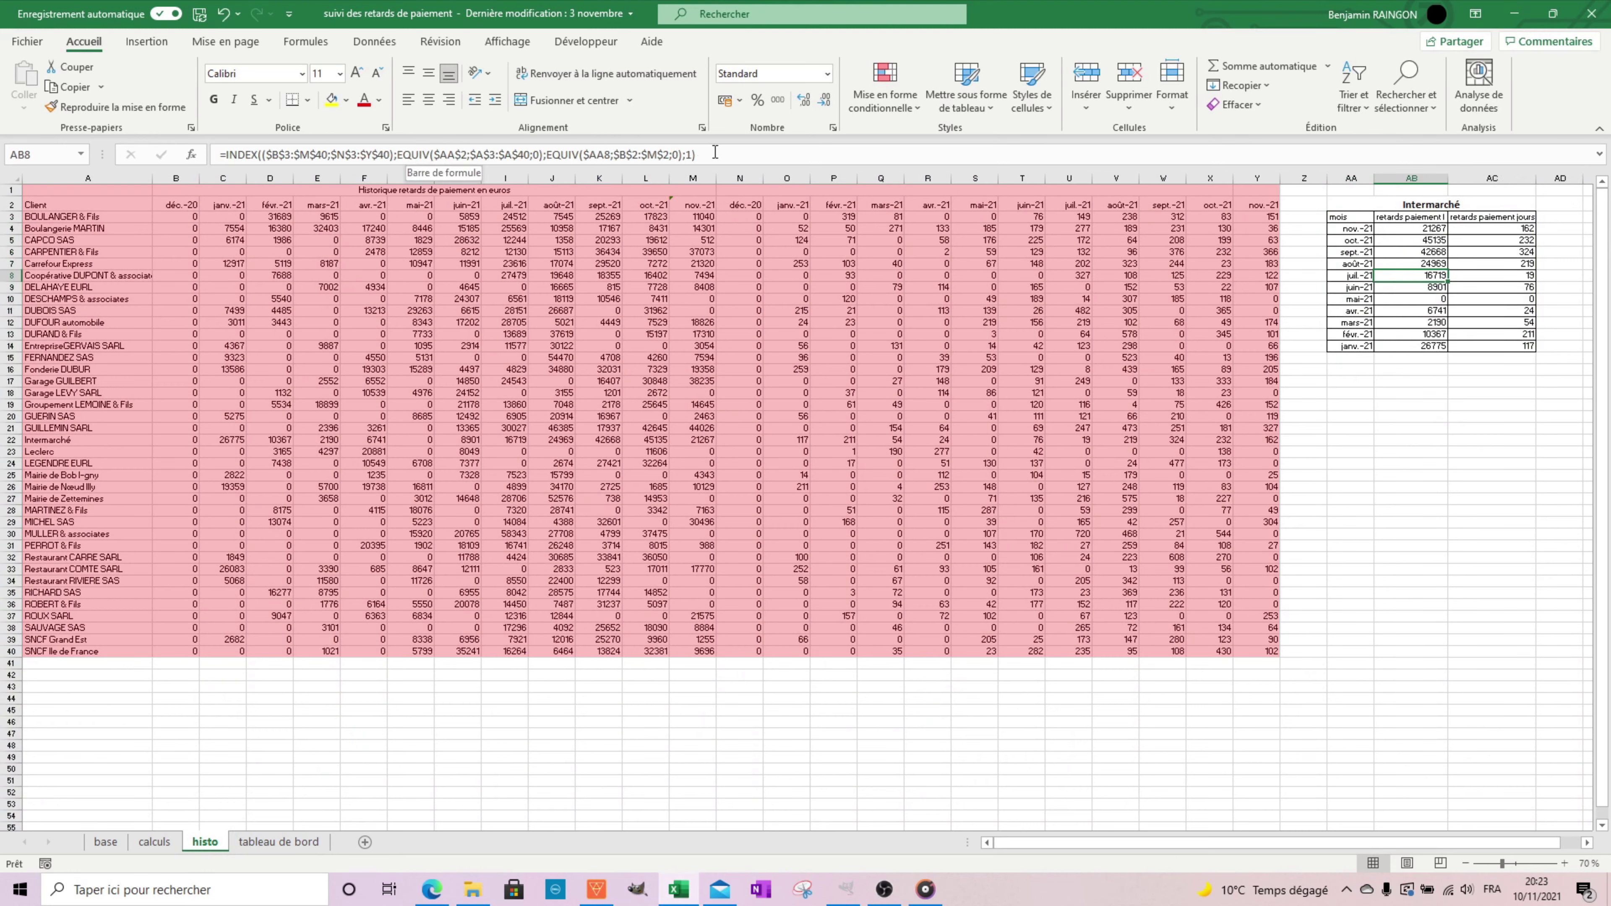
# Review the selected-client amounts and days in AB4:AC14 of histo and the October and November invoice rows in base
pyautogui.moveTo(1442, 230); pyautogui.dragTo(1469, 357)
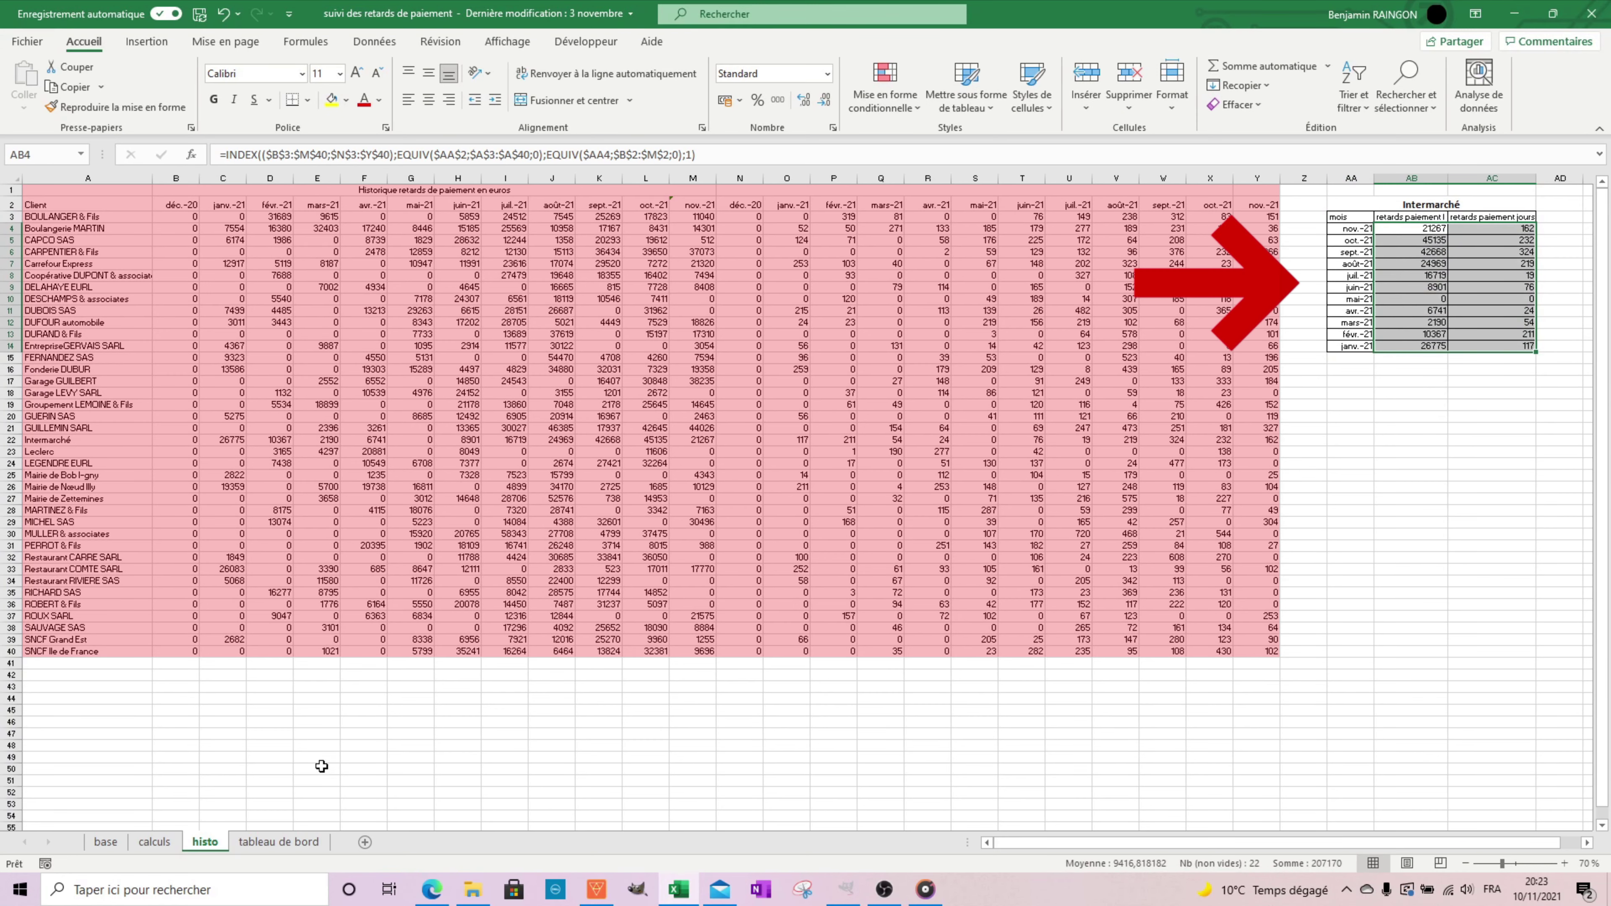
pyautogui.click(106, 841)
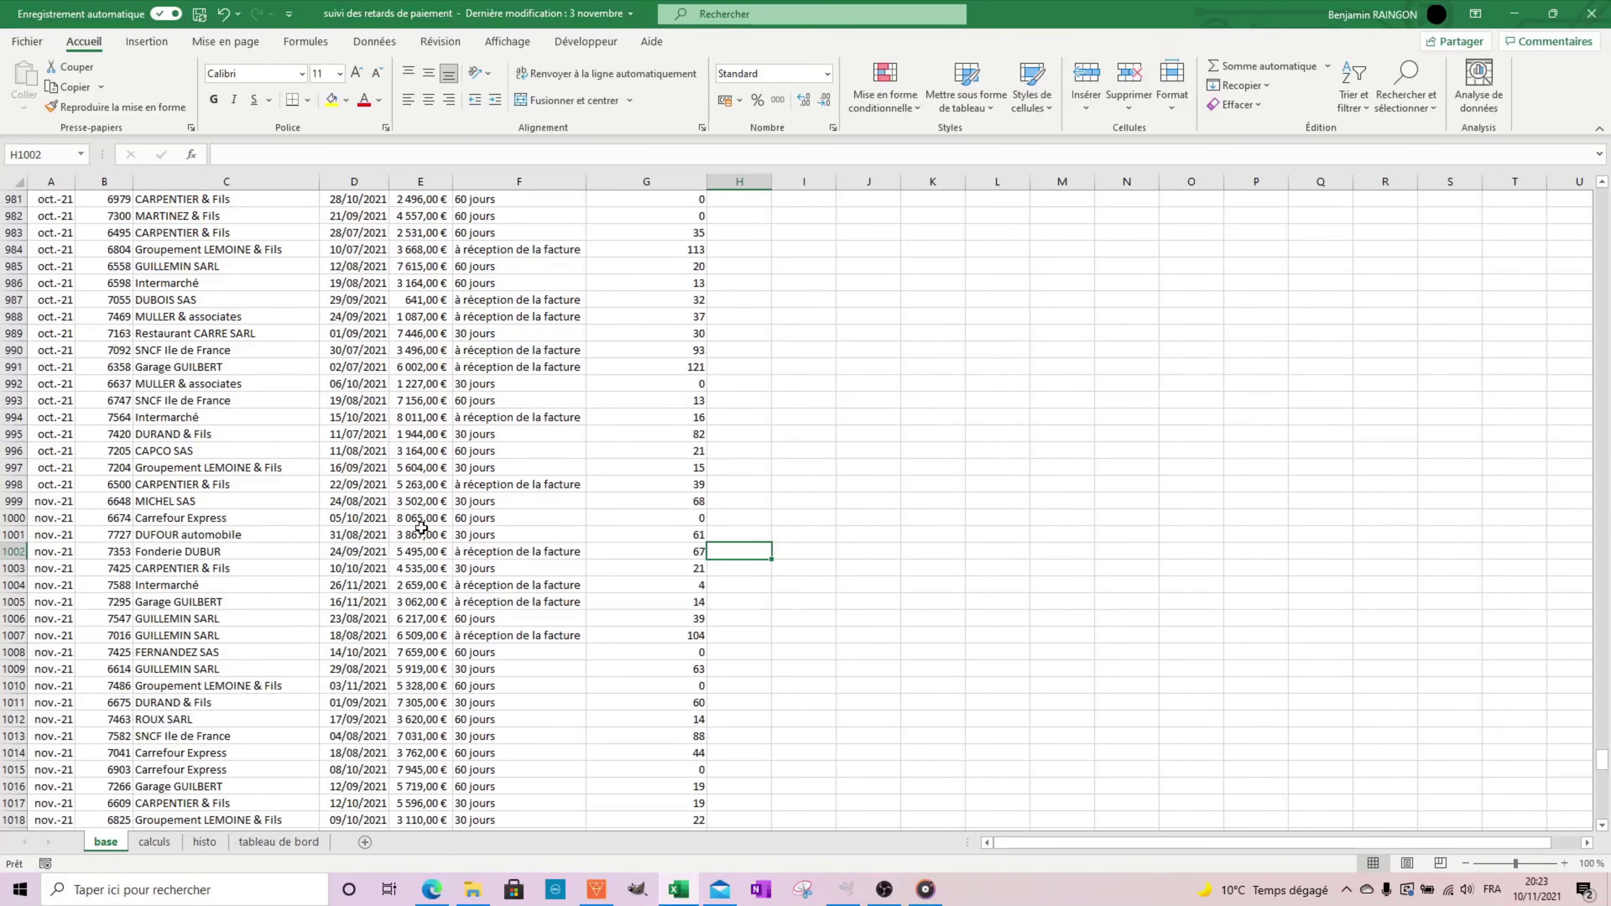
pyautogui.scroll(8, 421, 527)
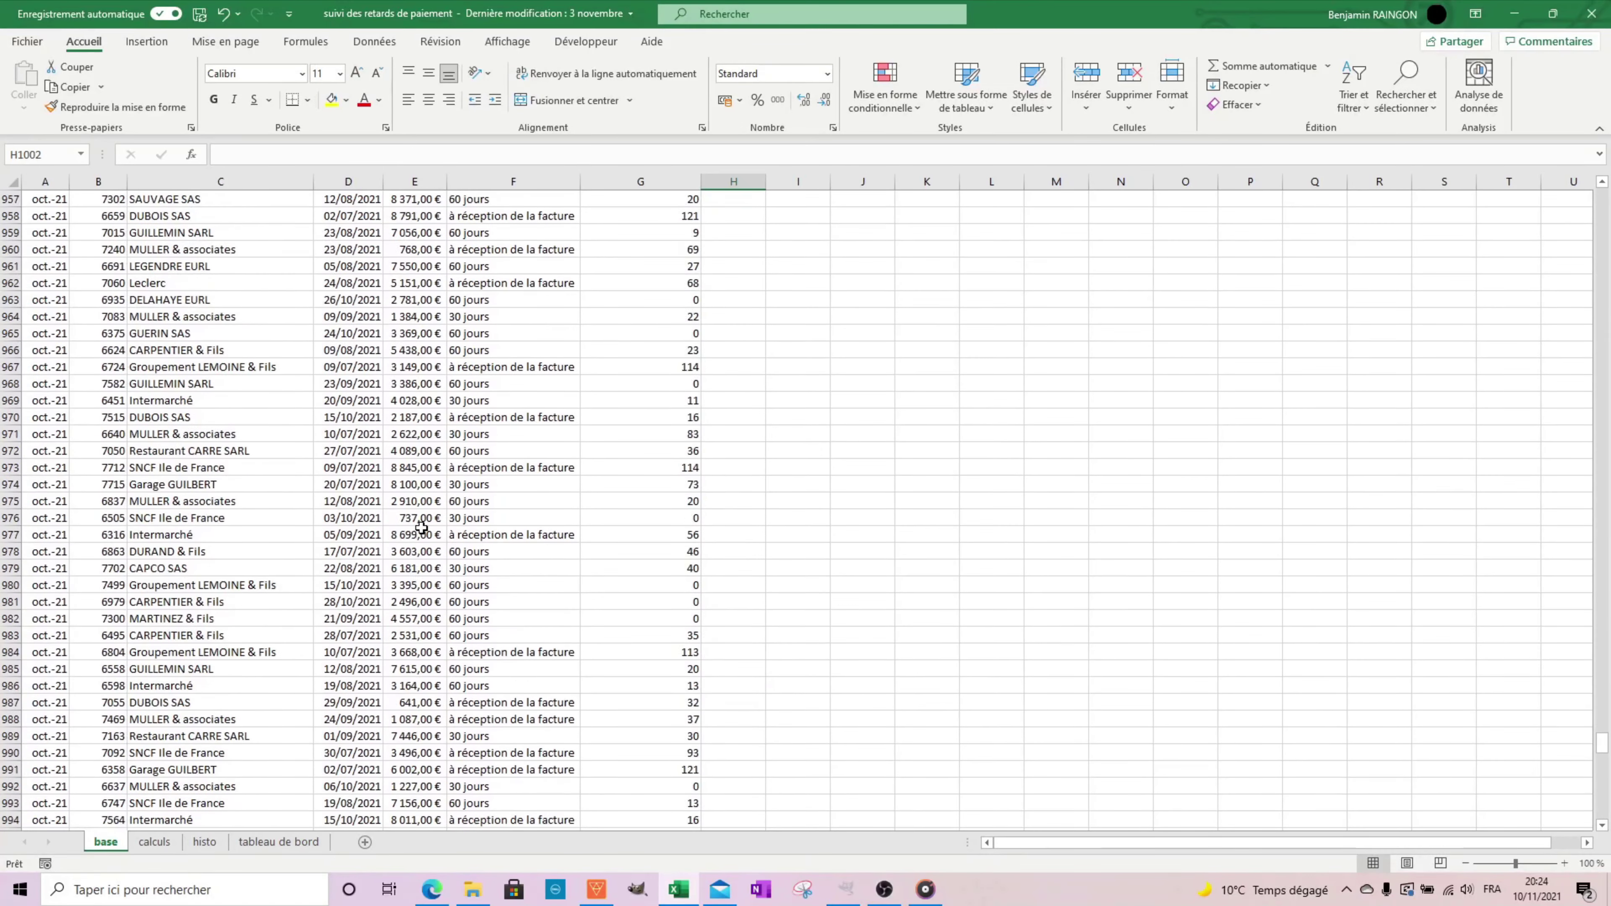
pyautogui.scroll(-7, 421, 527)
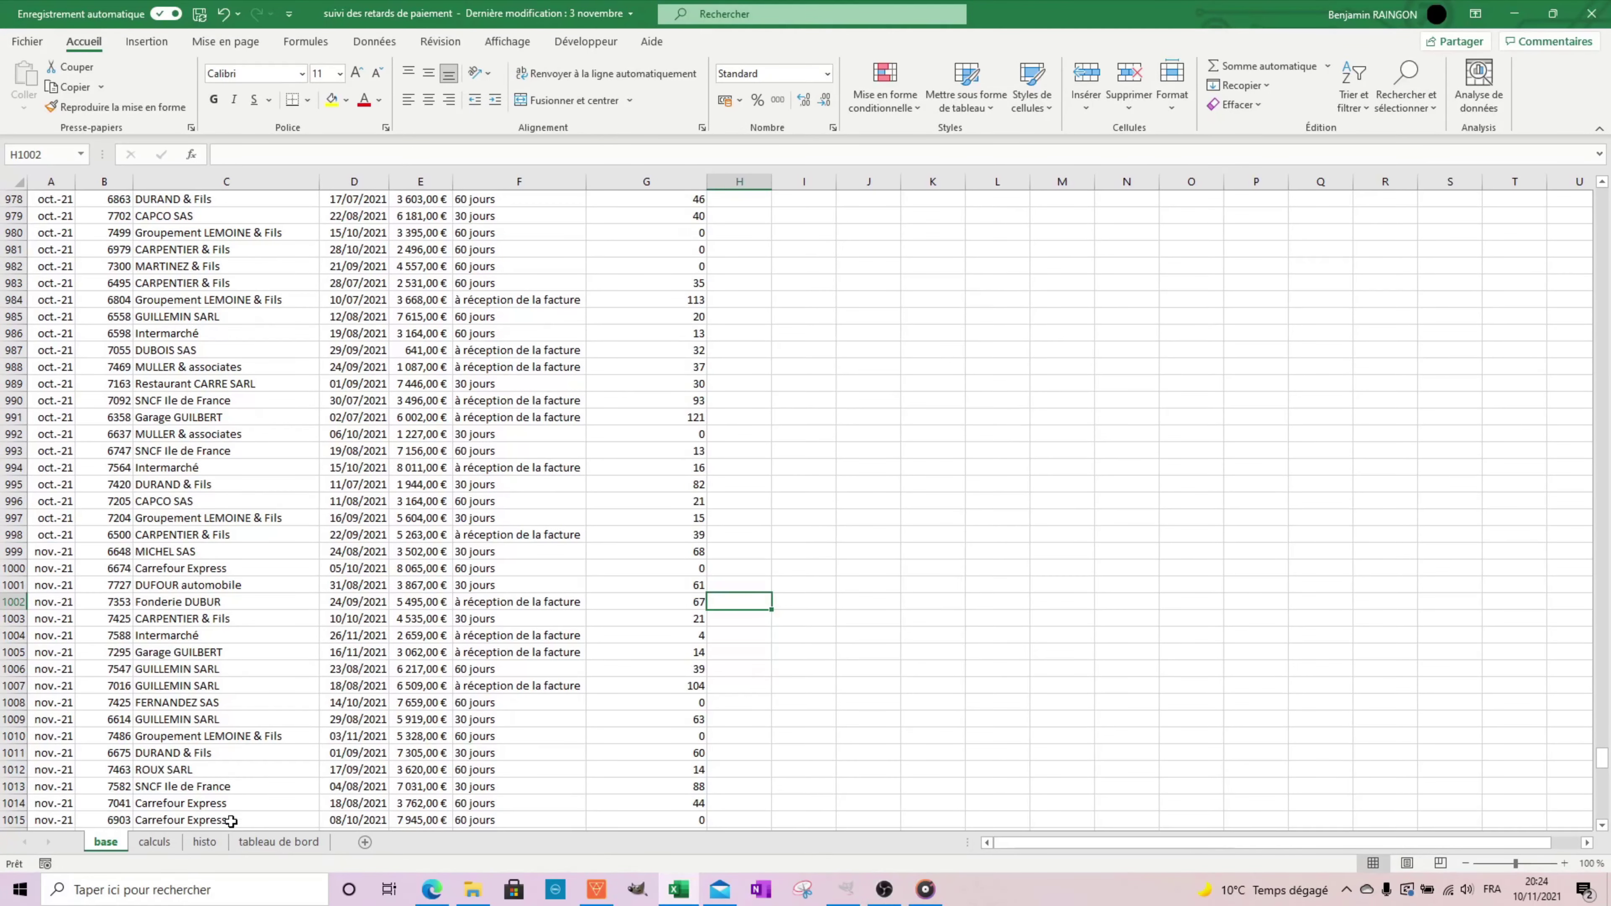
# Compare the client lists in columns A and J of the calculs sheet
pyautogui.click(154, 842)
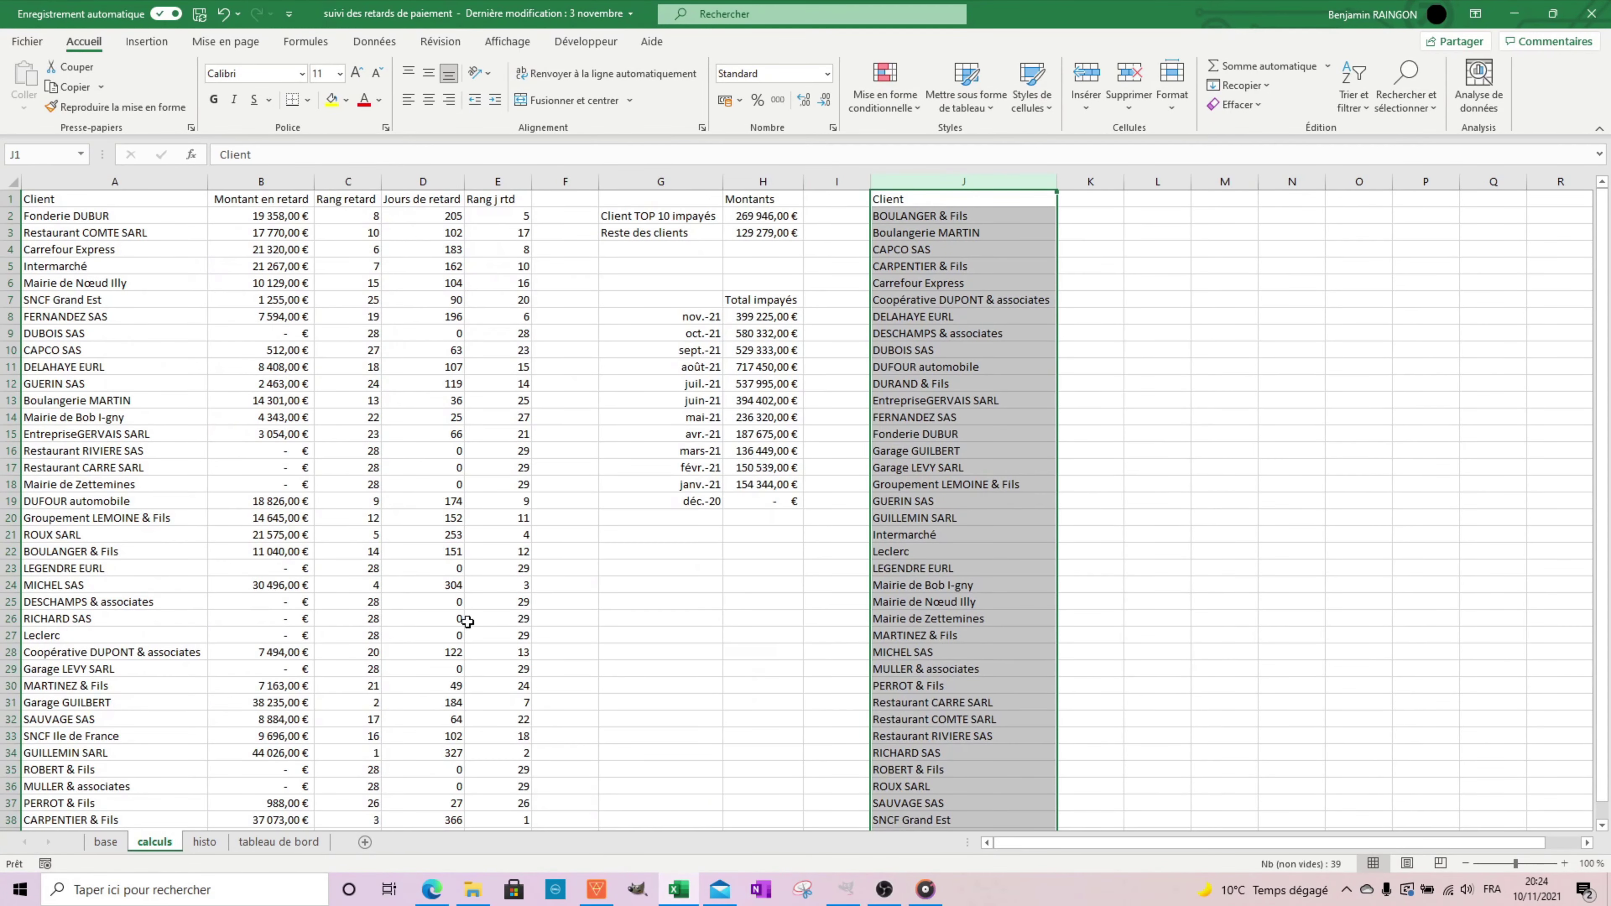
pyautogui.click(111, 216)
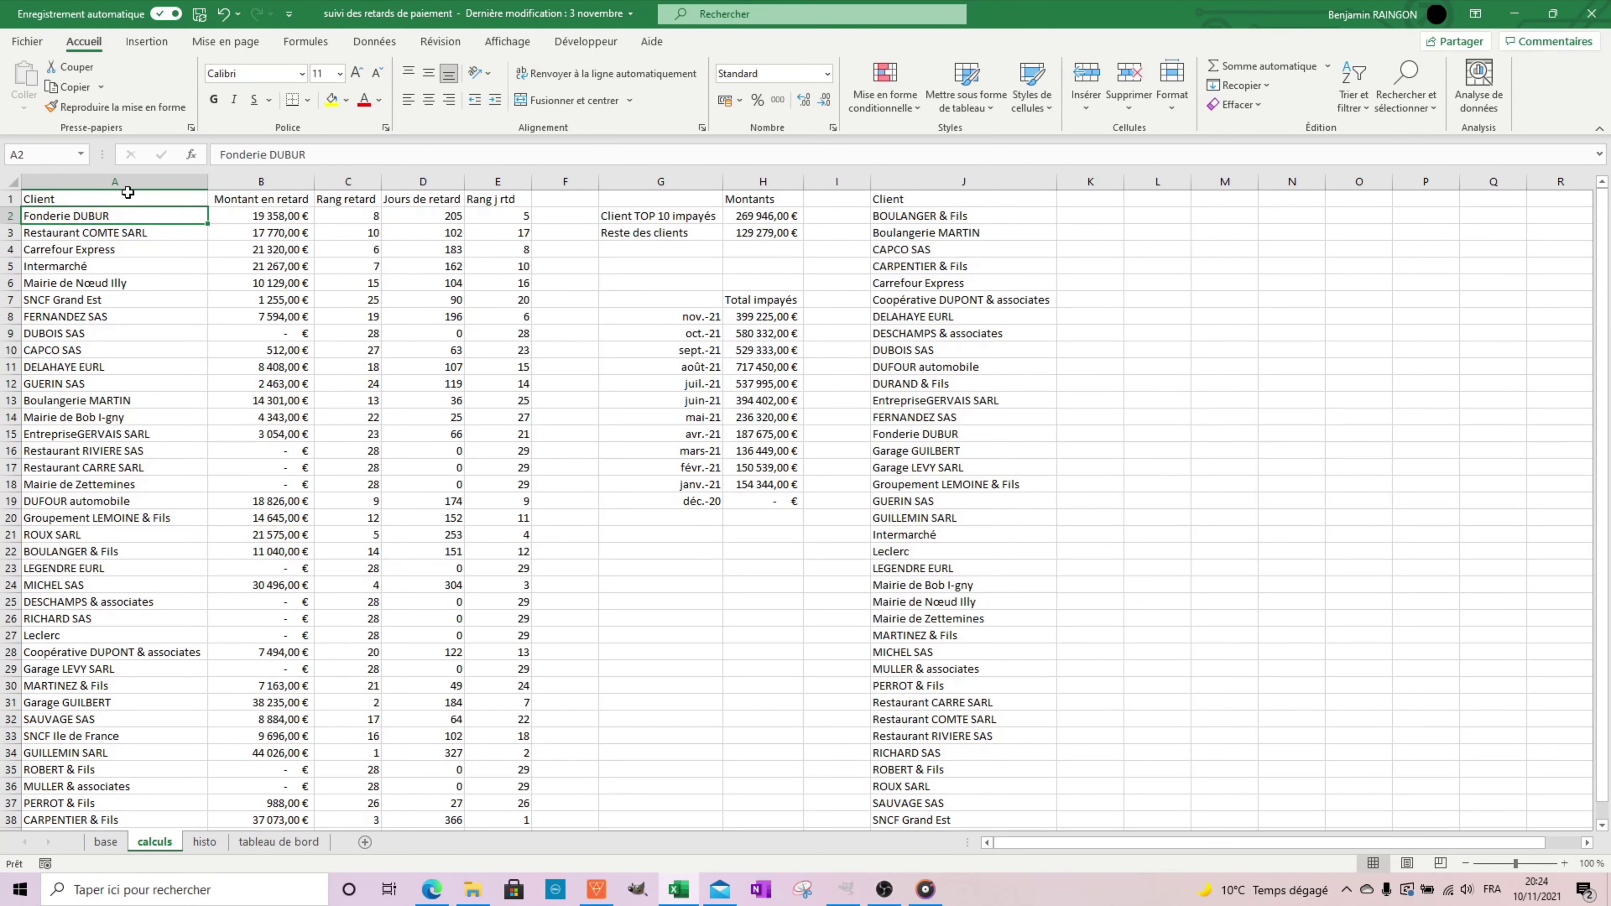
pyautogui.click(120, 182)
pyautogui.click(902, 183)
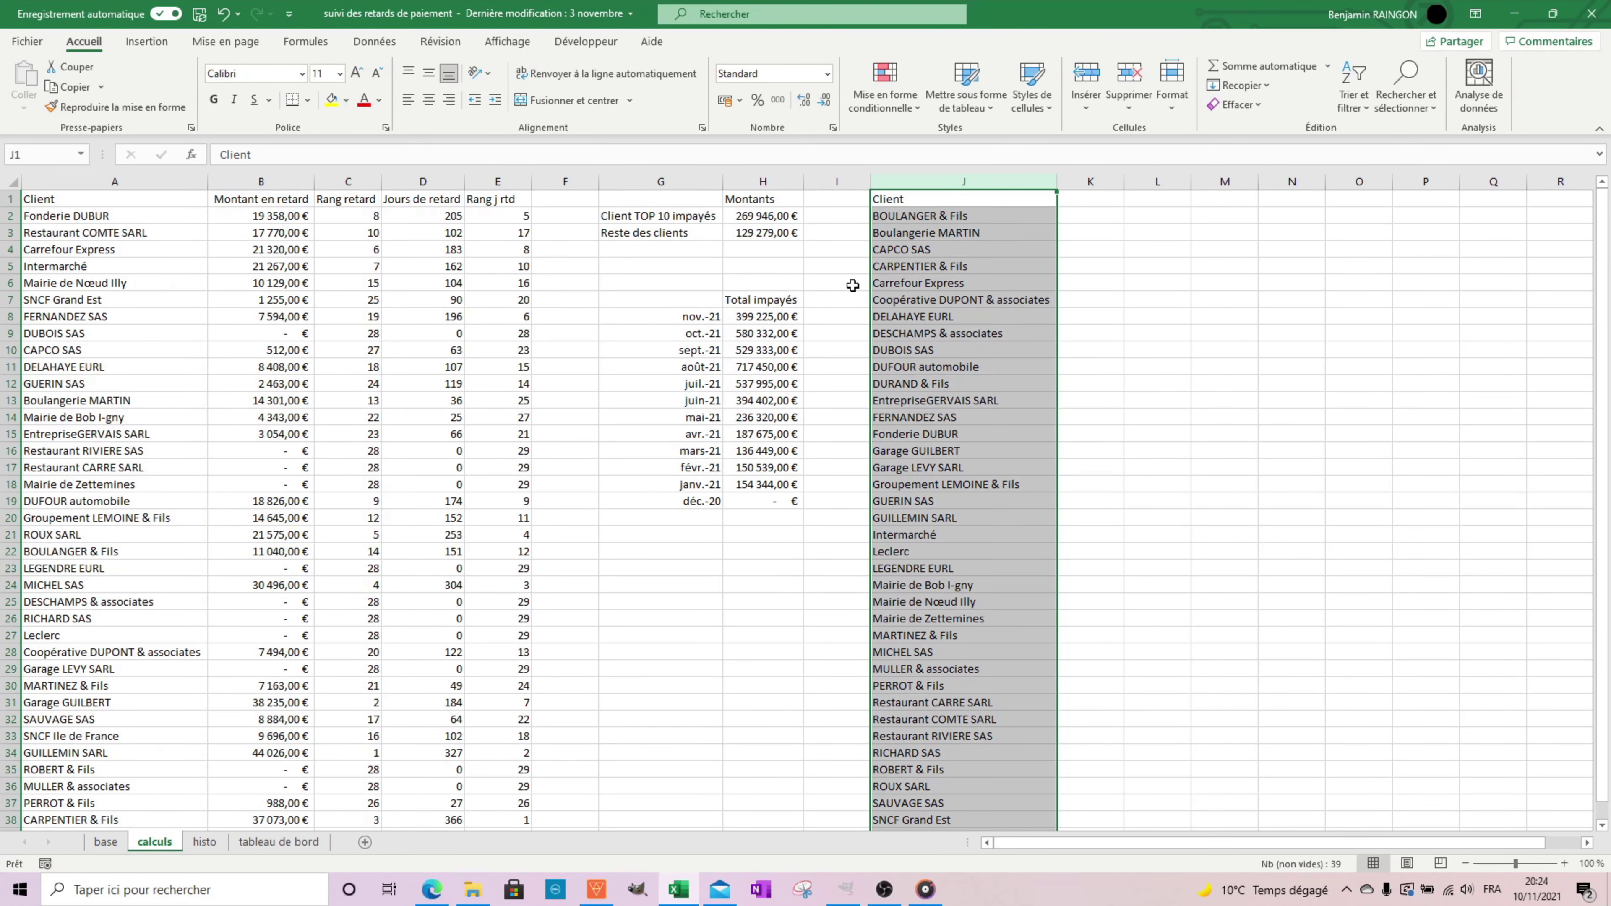
pyautogui.click(146, 344)
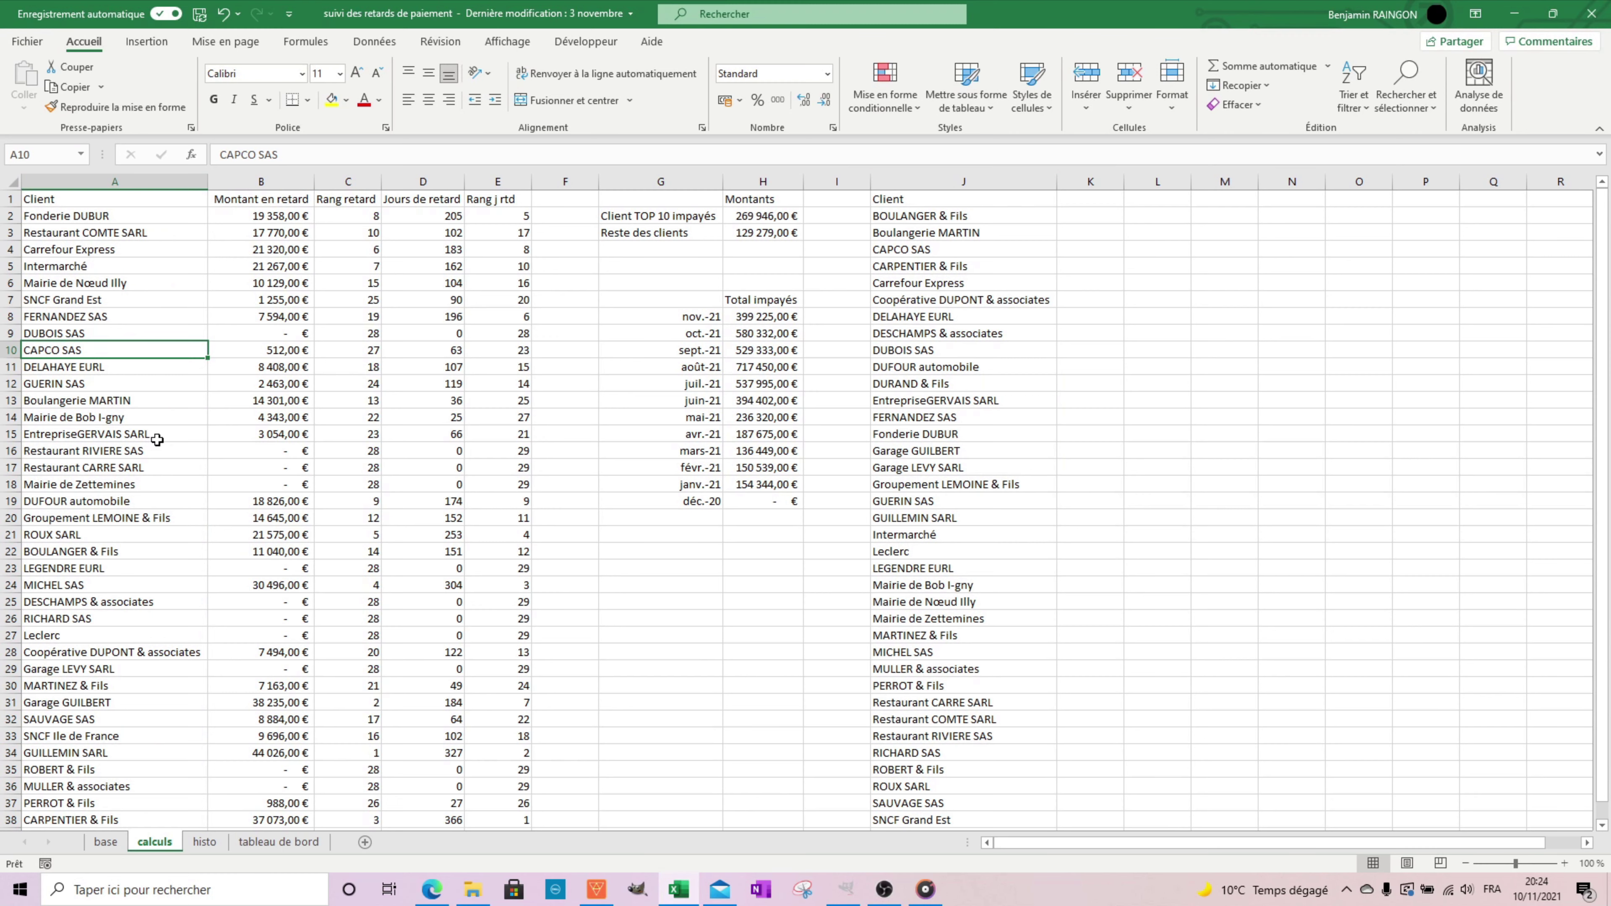
# Inspect column H beside the invoices in base, down to the last November row 1103
pyautogui.click(105, 842)
pyautogui.moveTo(736, 366); pyautogui.dragTo(737, 559)
pyautogui.scroll(-13, 736, 552)
pyautogui.scroll(-20, 732, 532)
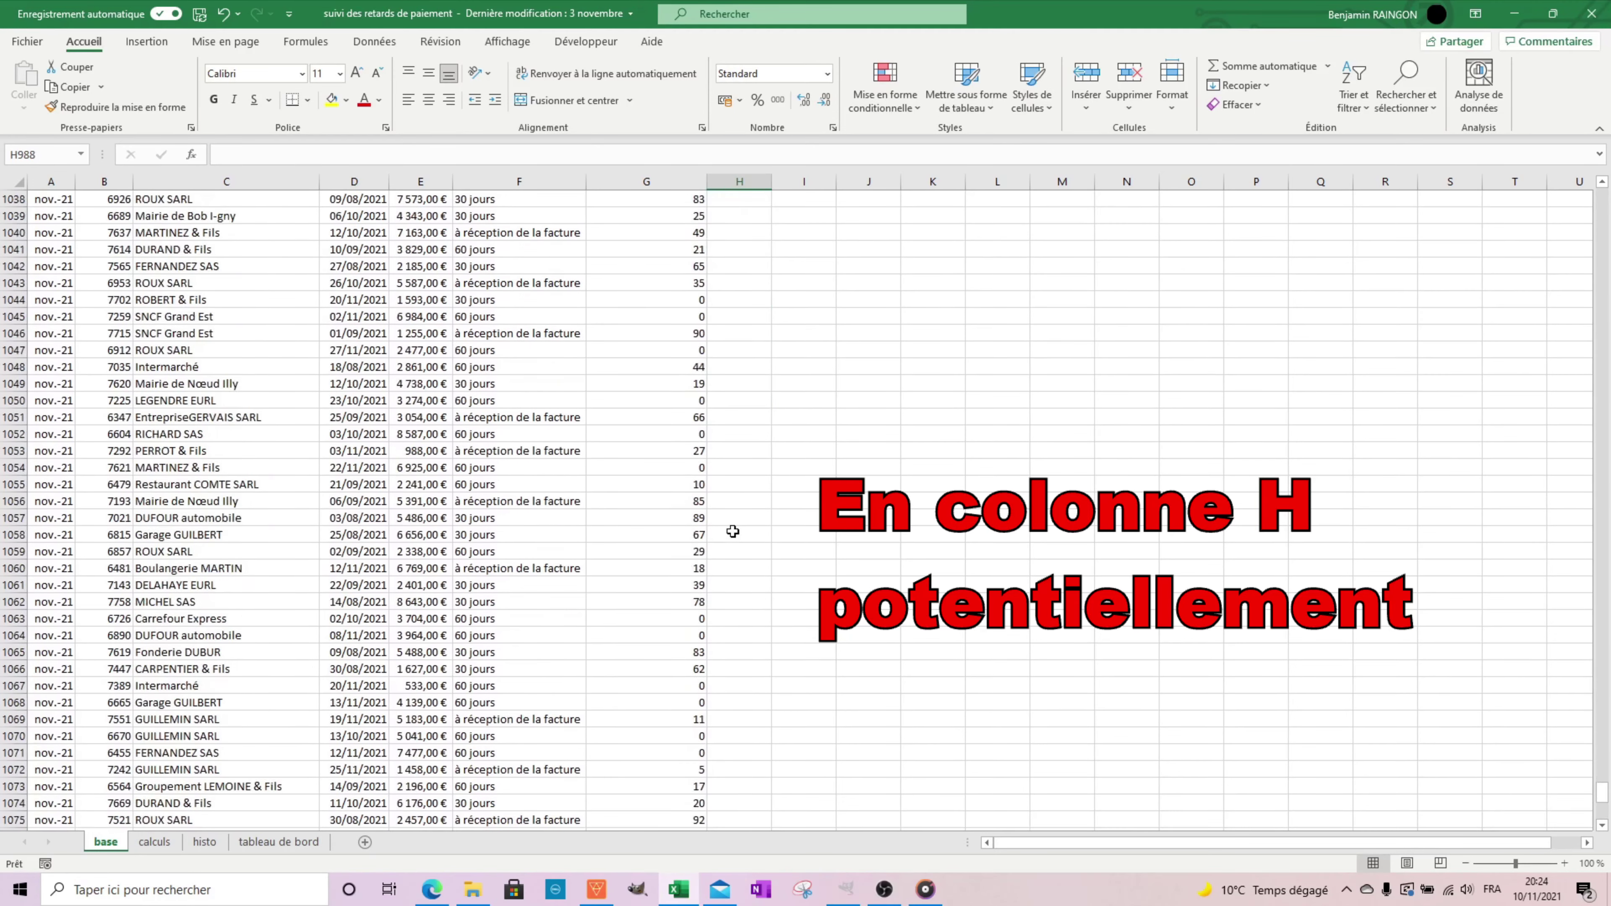
pyautogui.click(741, 635)
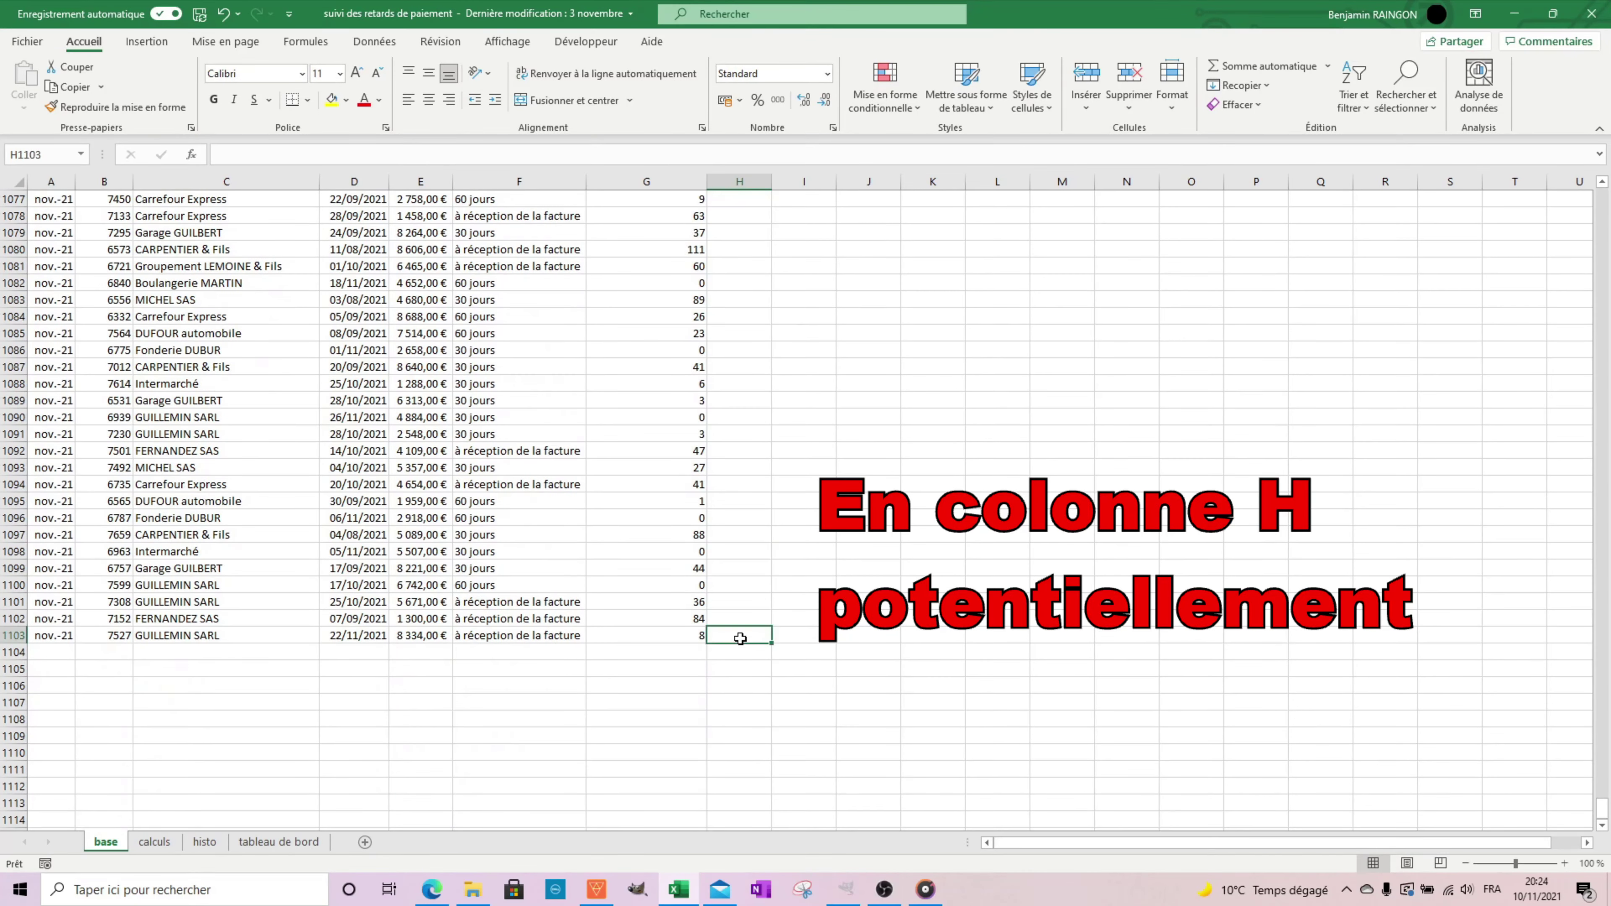
# Inspect the empty row A40:E40 below the calculs client table and the formulas in B39:E39 above it
pyautogui.click(155, 841)
pyautogui.scroll(-5, 151, 709)
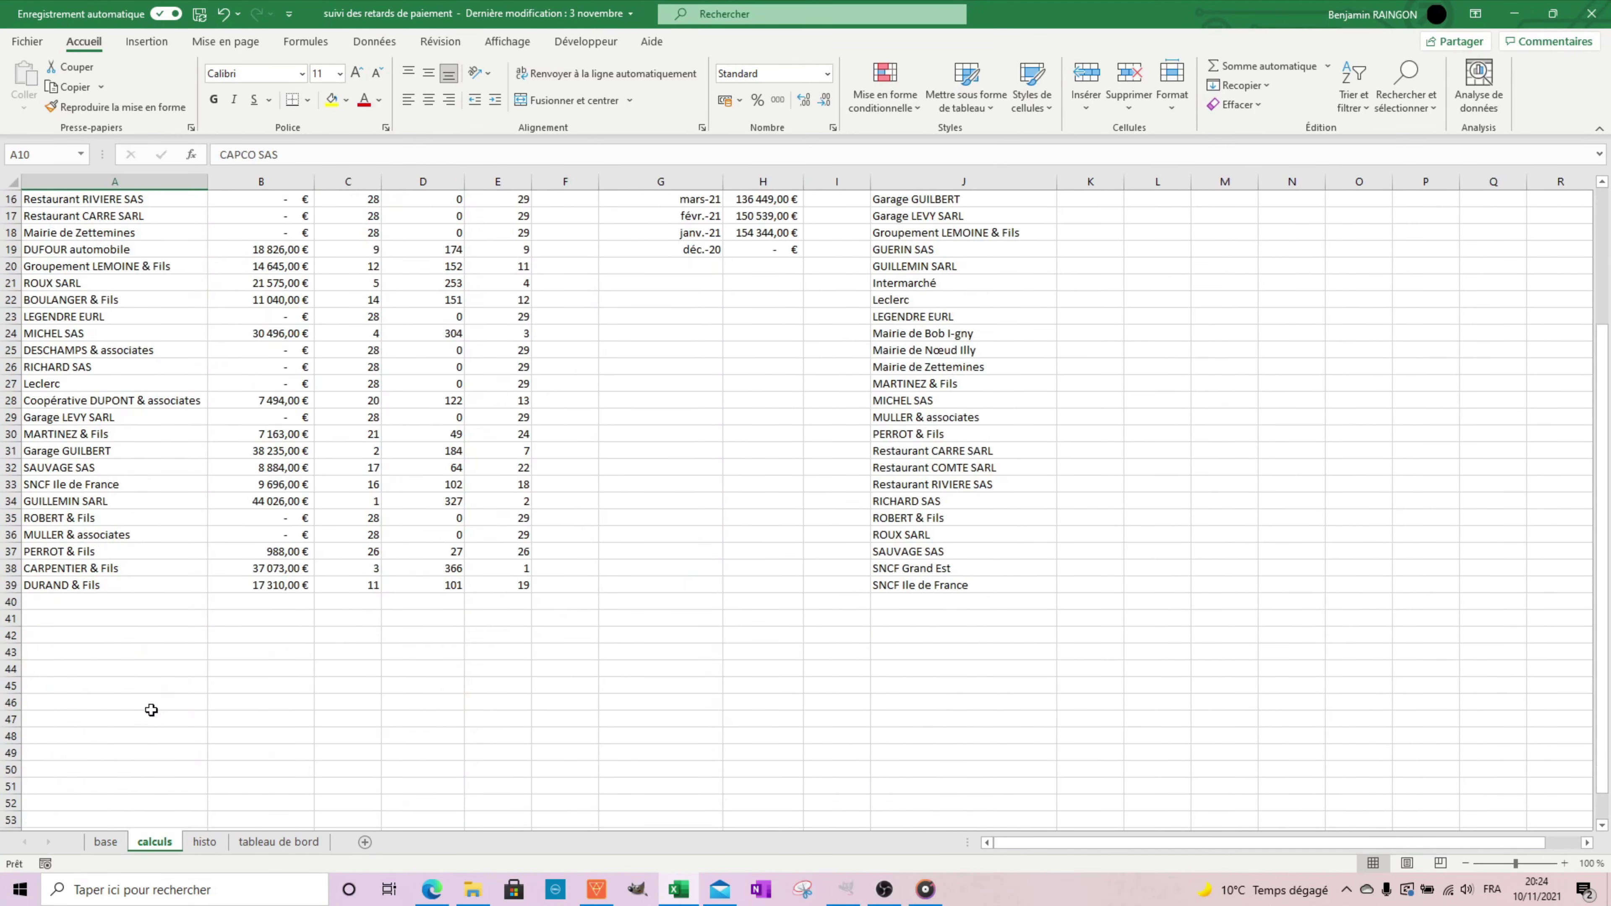
pyautogui.moveTo(41, 603); pyautogui.dragTo(477, 609)
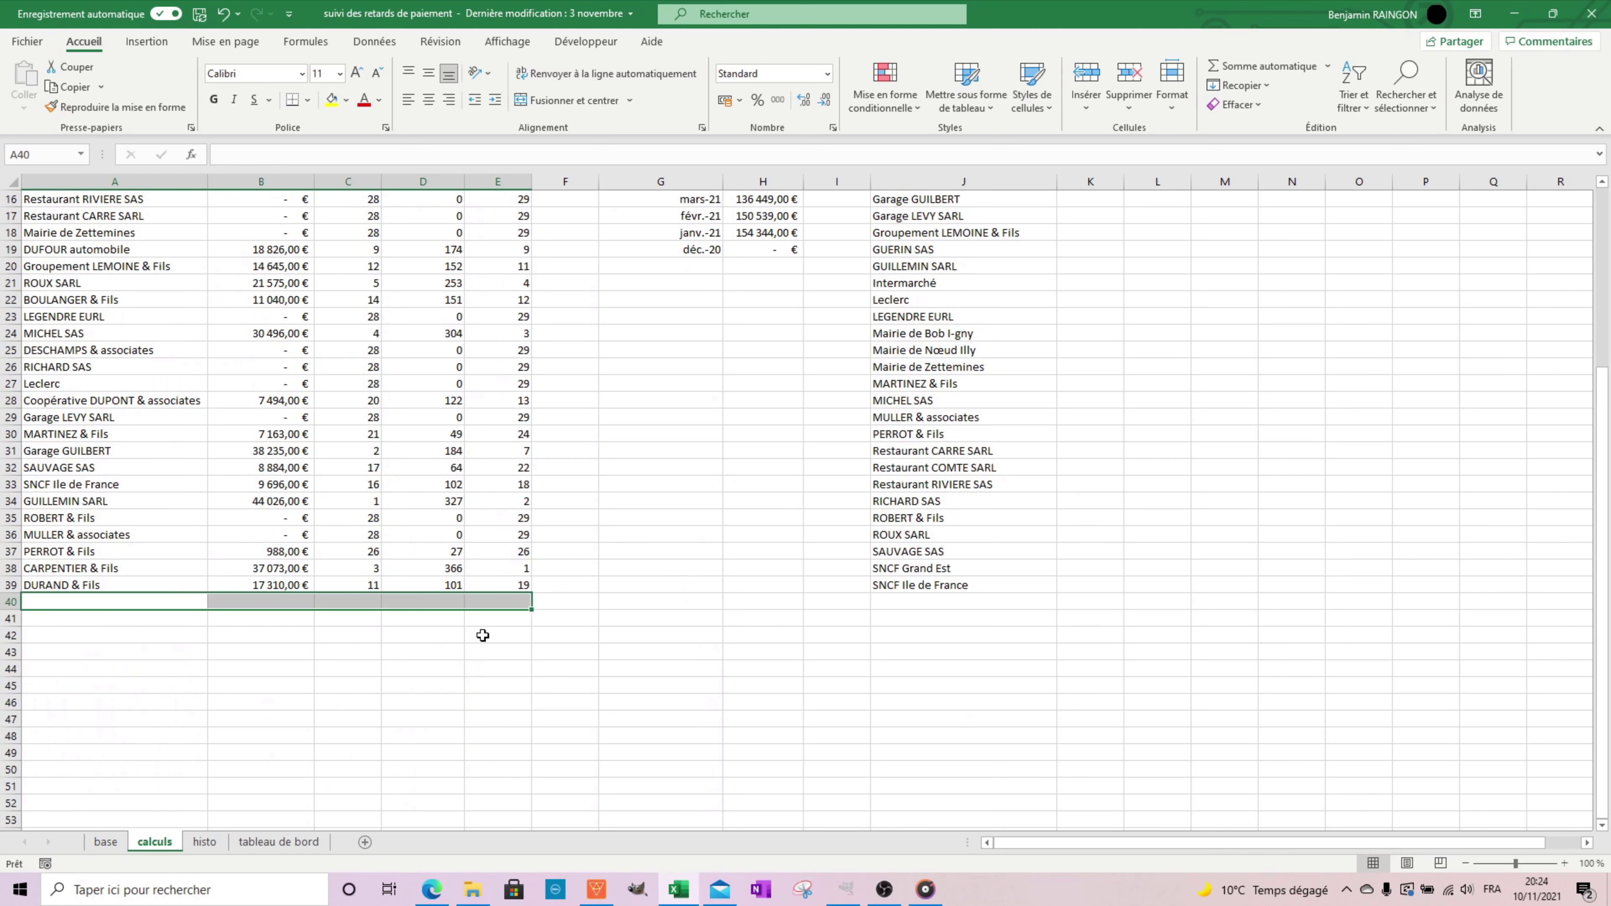
pyautogui.click(242, 578)
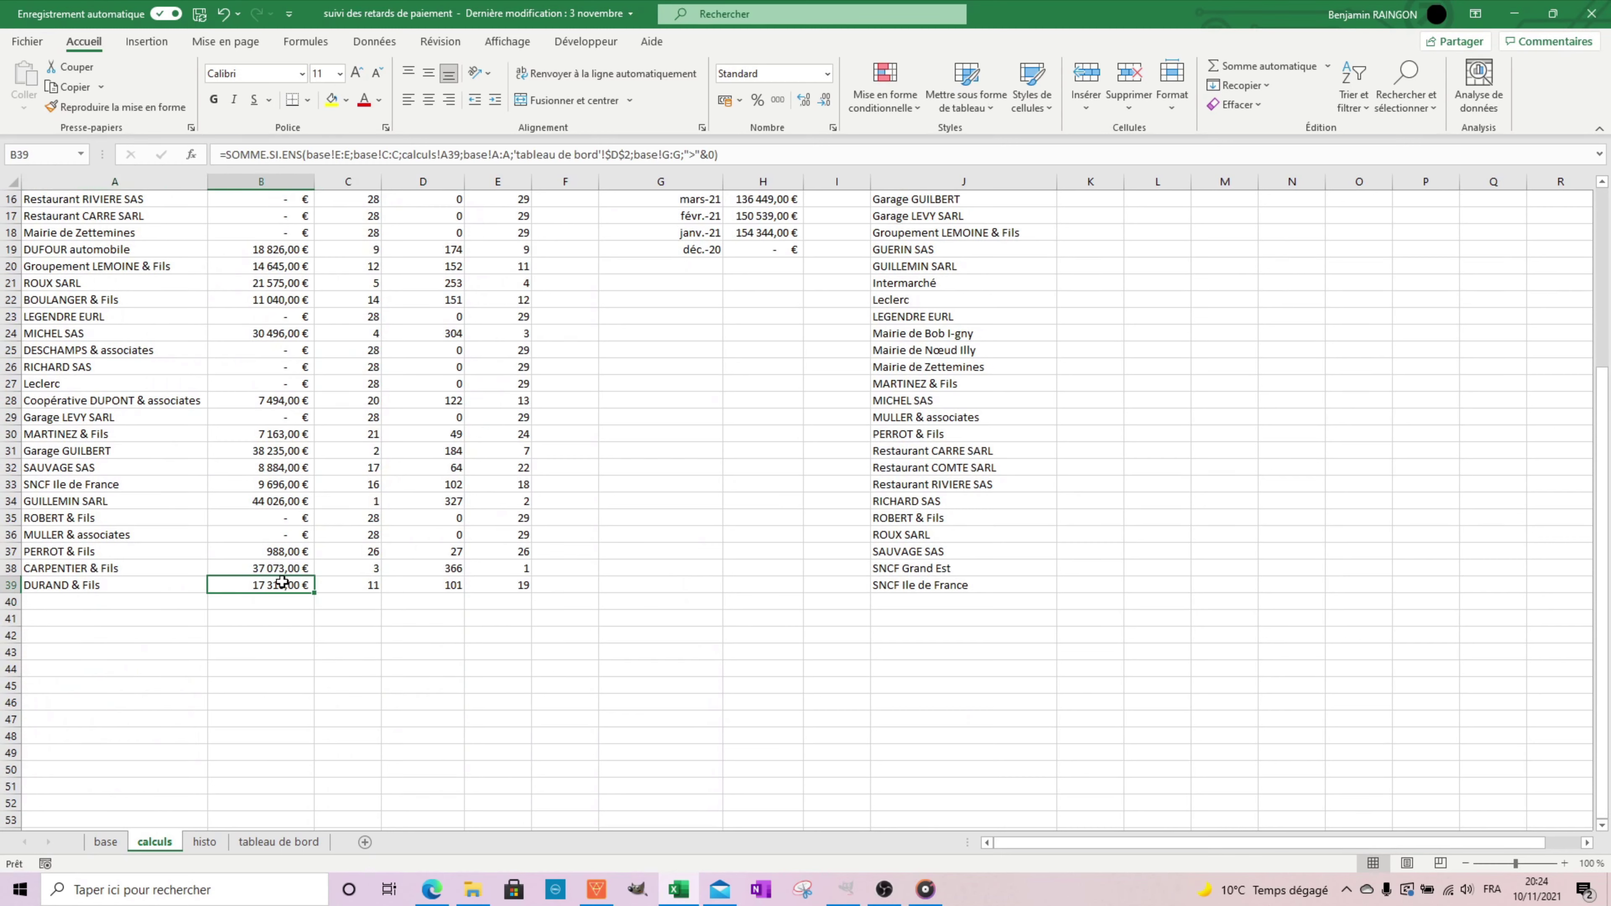
pyautogui.click(367, 589)
pyautogui.click(446, 587)
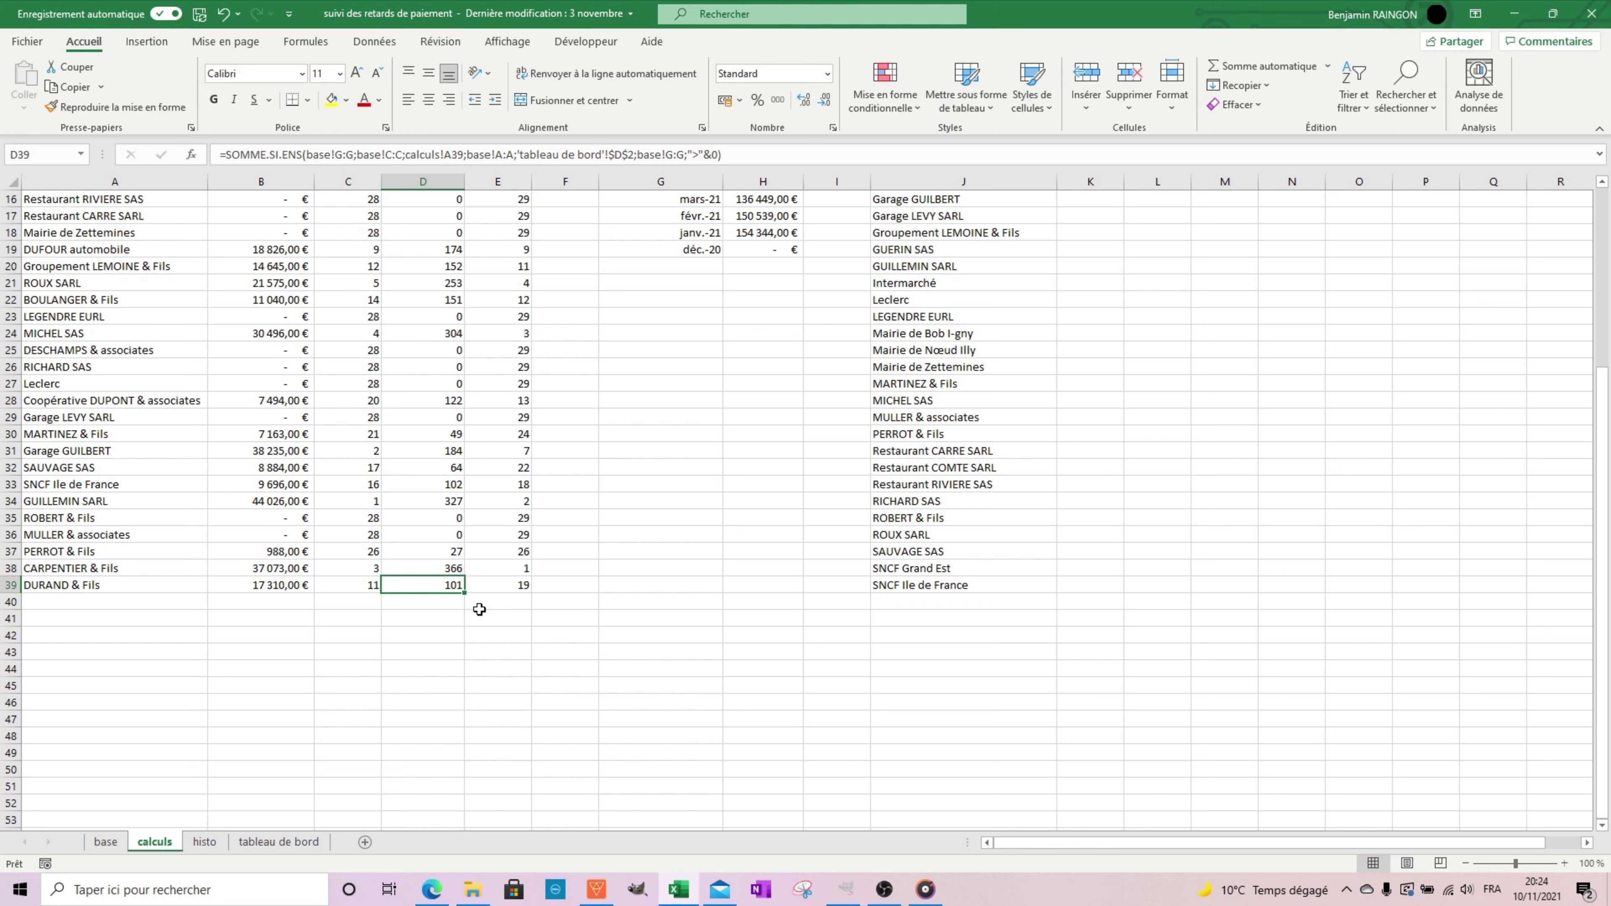
pyautogui.click(511, 588)
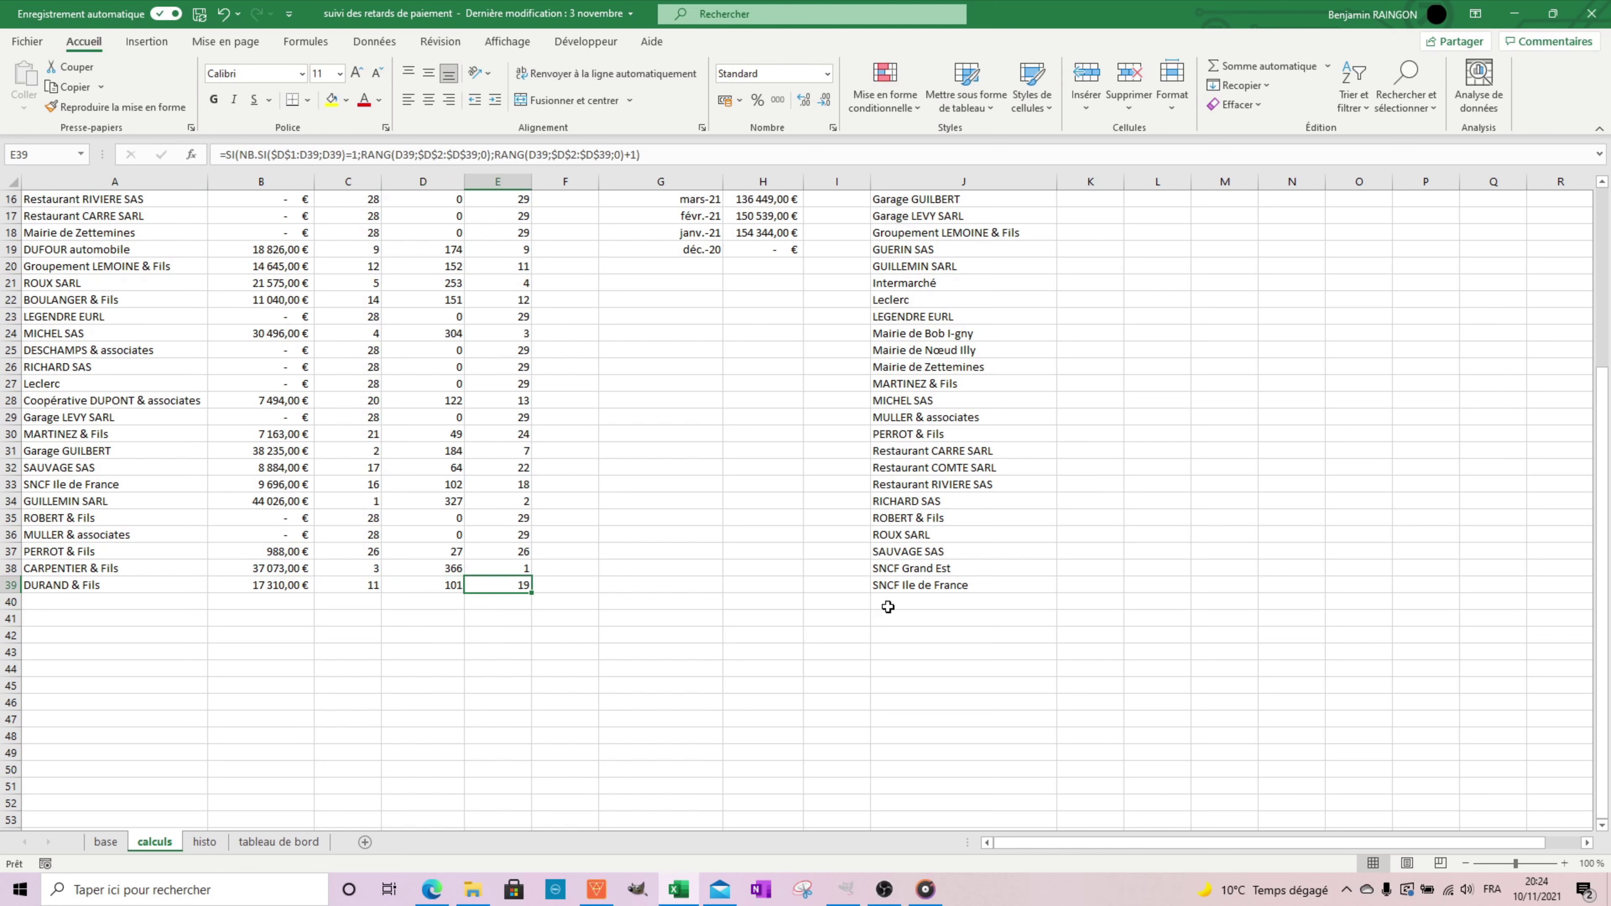
# Inspect the client list in column J of calculs, including its last entry and the empty cell below
pyautogui.click(968, 584)
pyautogui.click(958, 607)
pyautogui.moveTo(958, 606); pyautogui.dragTo(982, 317)
pyautogui.click(981, 335)
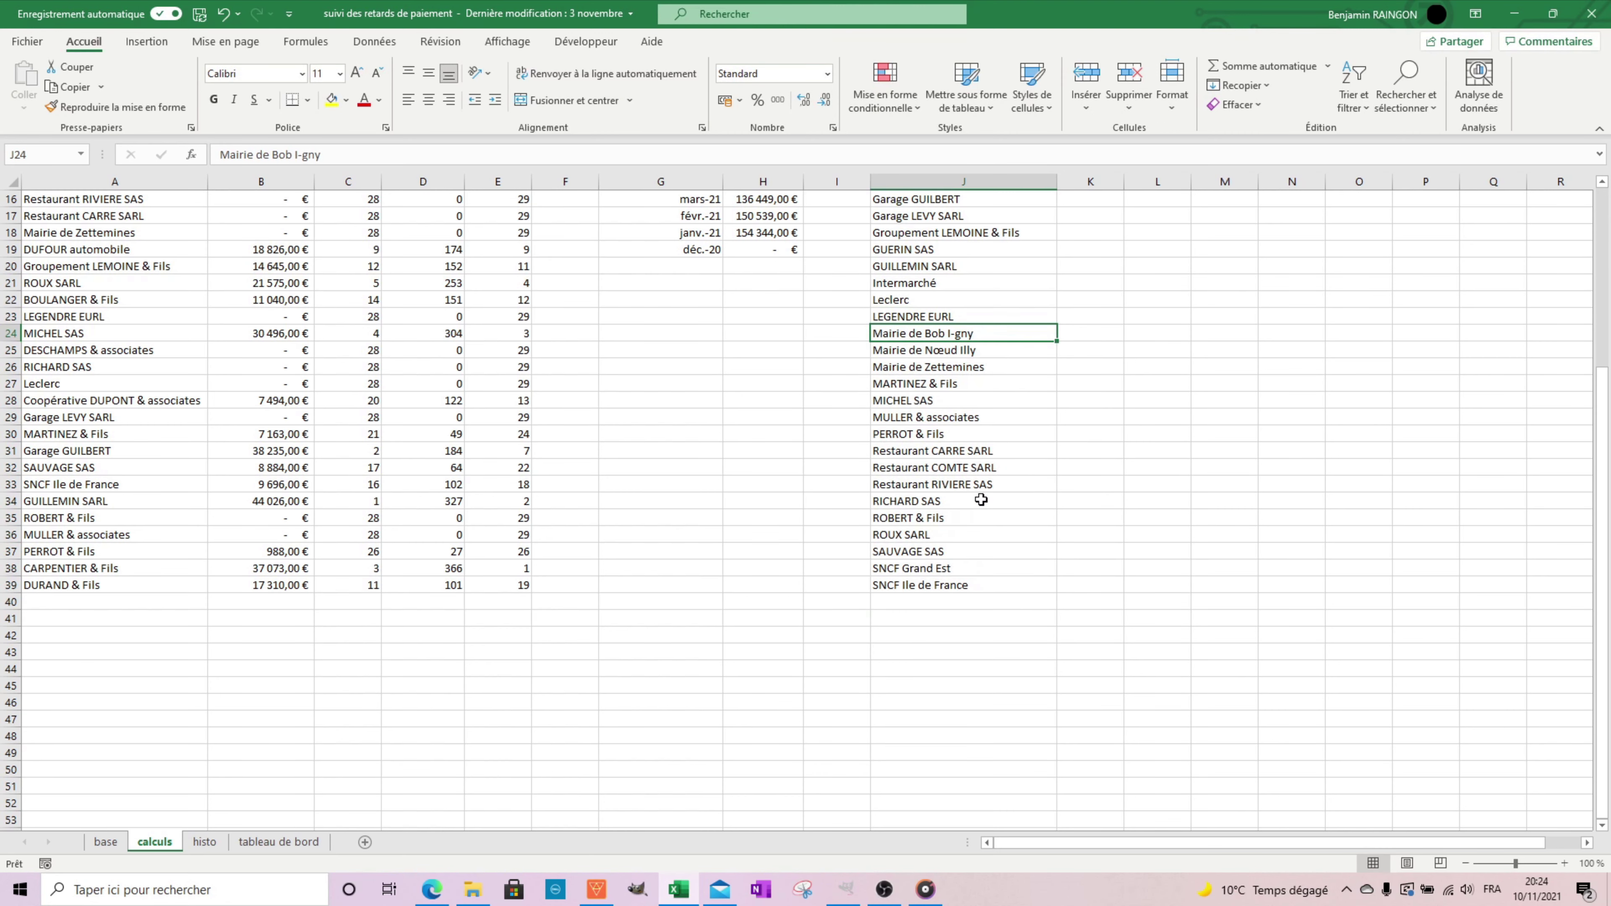
pyautogui.scroll(5, 981, 500)
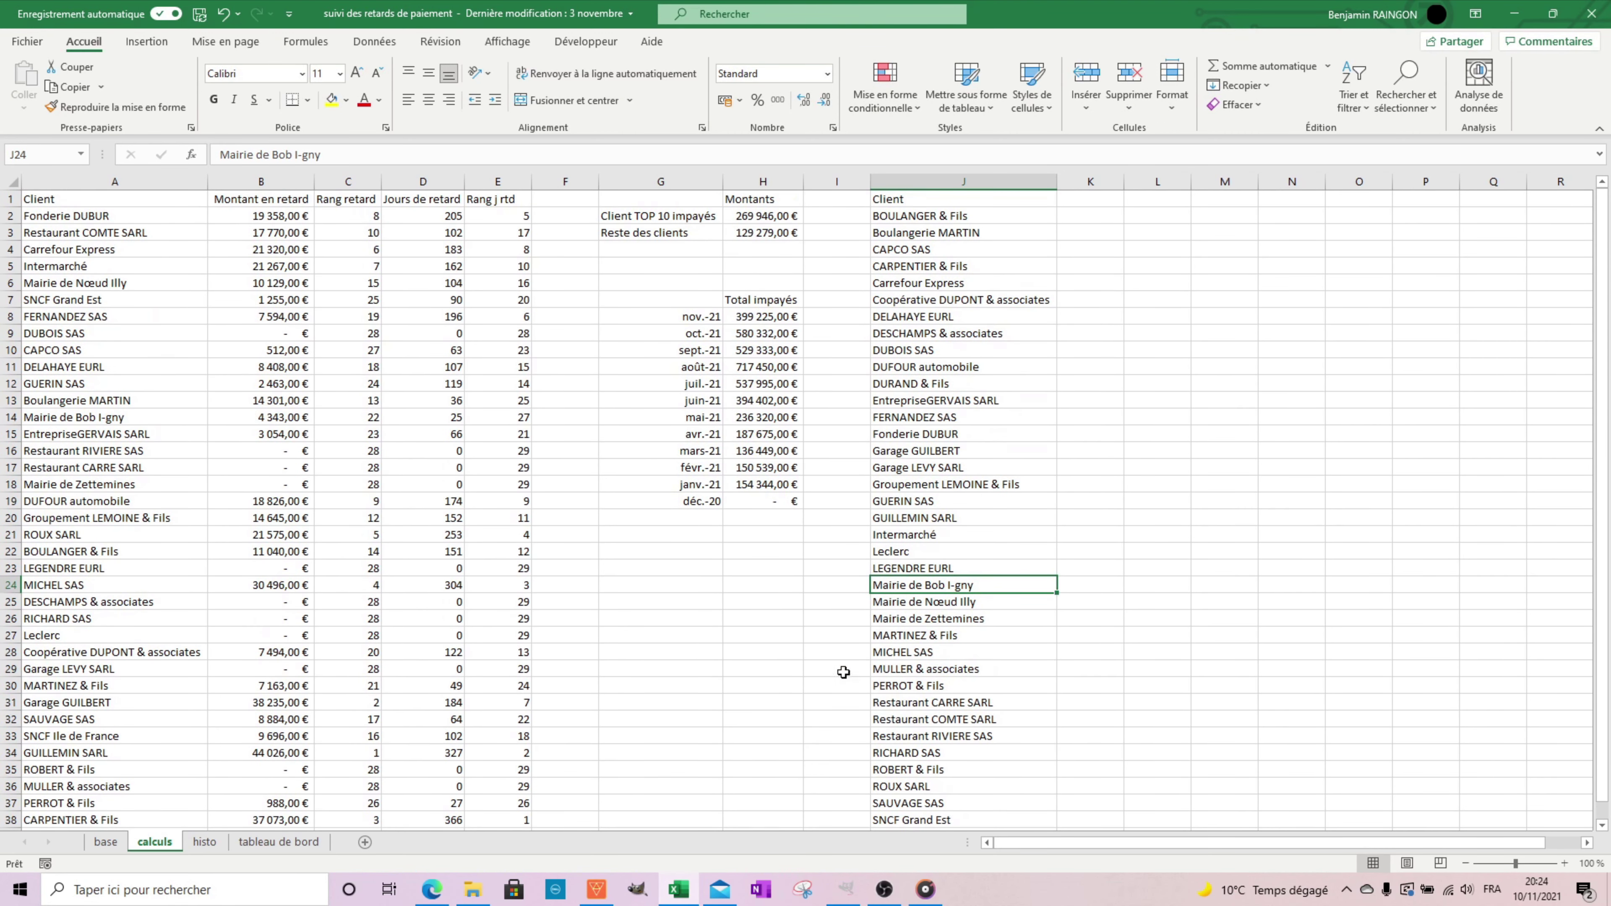
# View the Evolution client choices in F21 of tableau de bord, keeping Intermarché selected
pyautogui.click(265, 844)
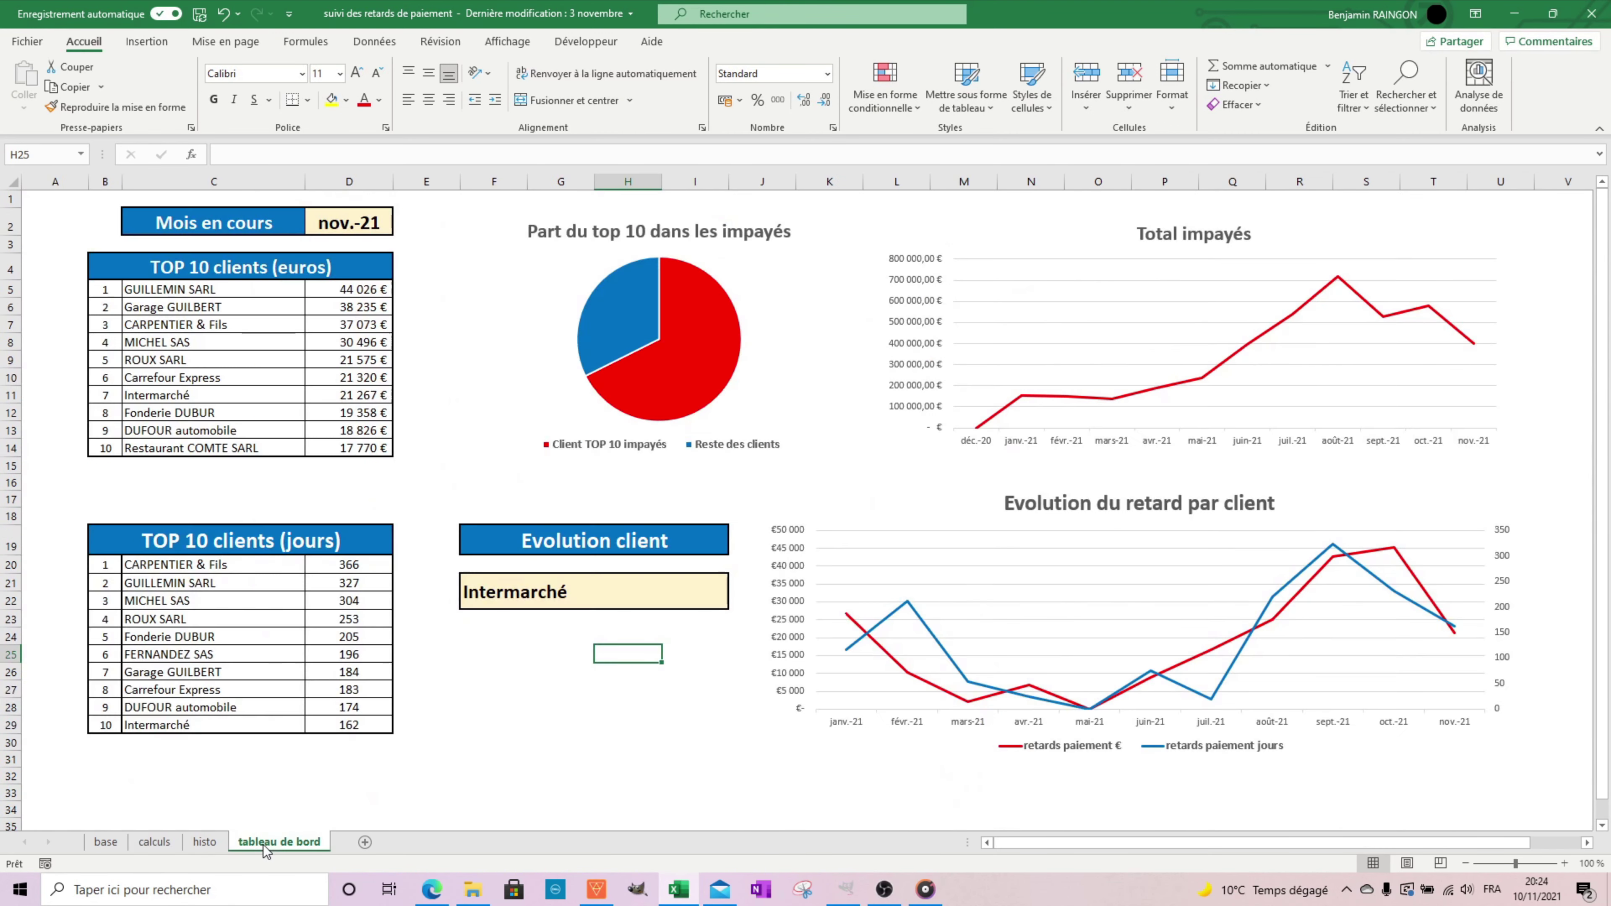
pyautogui.click(662, 590)
pyautogui.click(736, 584)
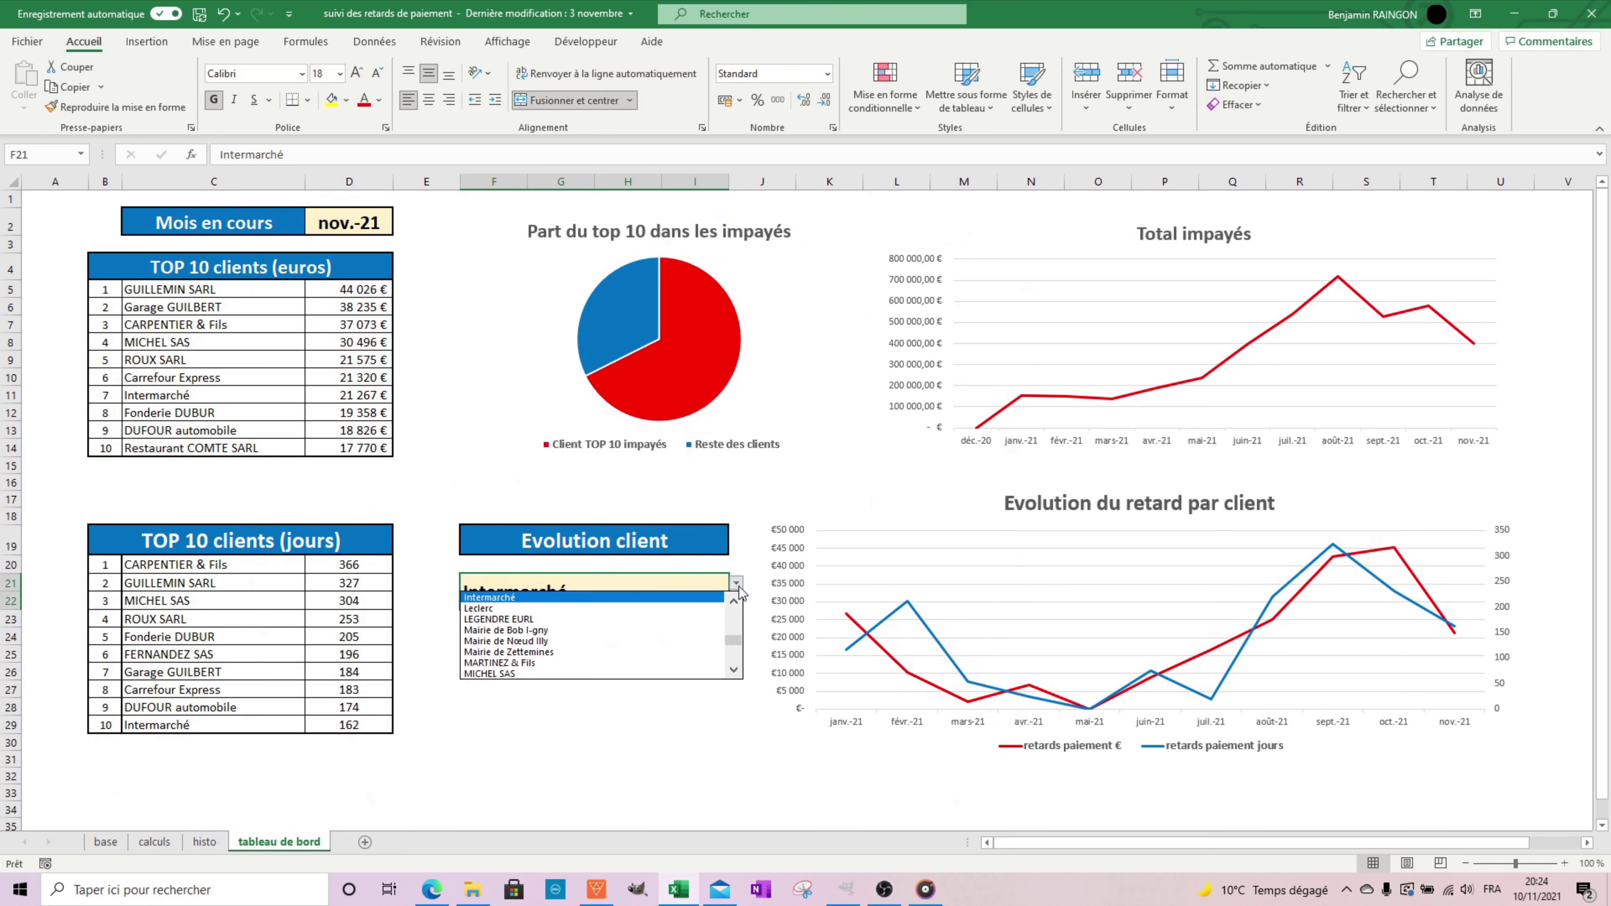
pyautogui.click(738, 588)
pyautogui.click(571, 687)
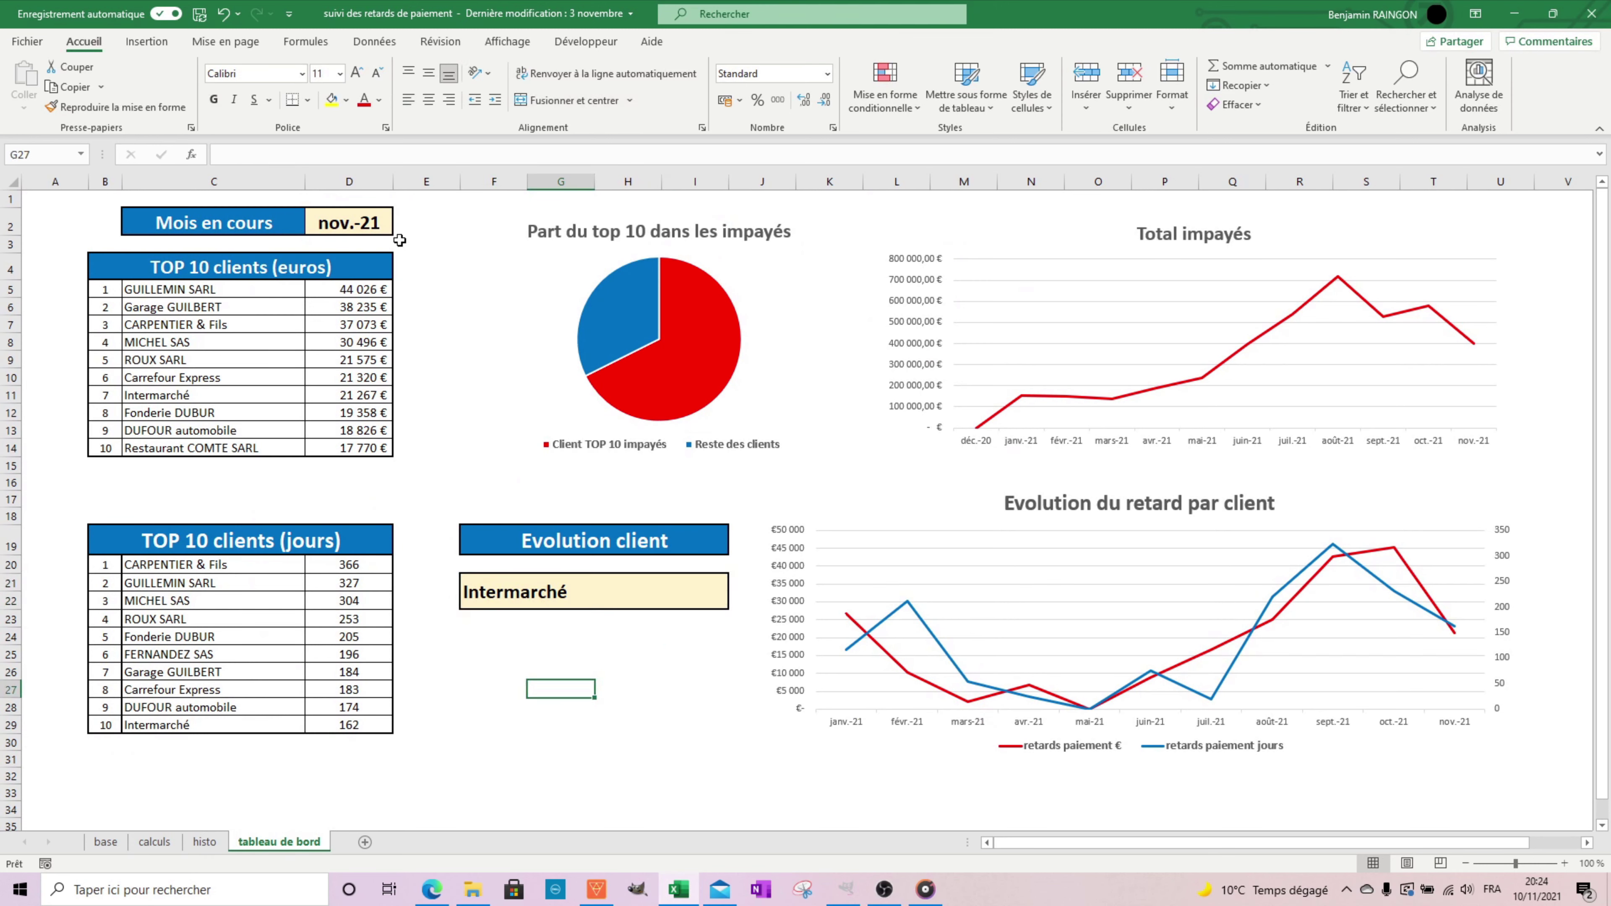
# Switch Mois en cours in D2 of tableau de bord to 01/10/2021 and back to 01/11/2021
pyautogui.click(379, 227)
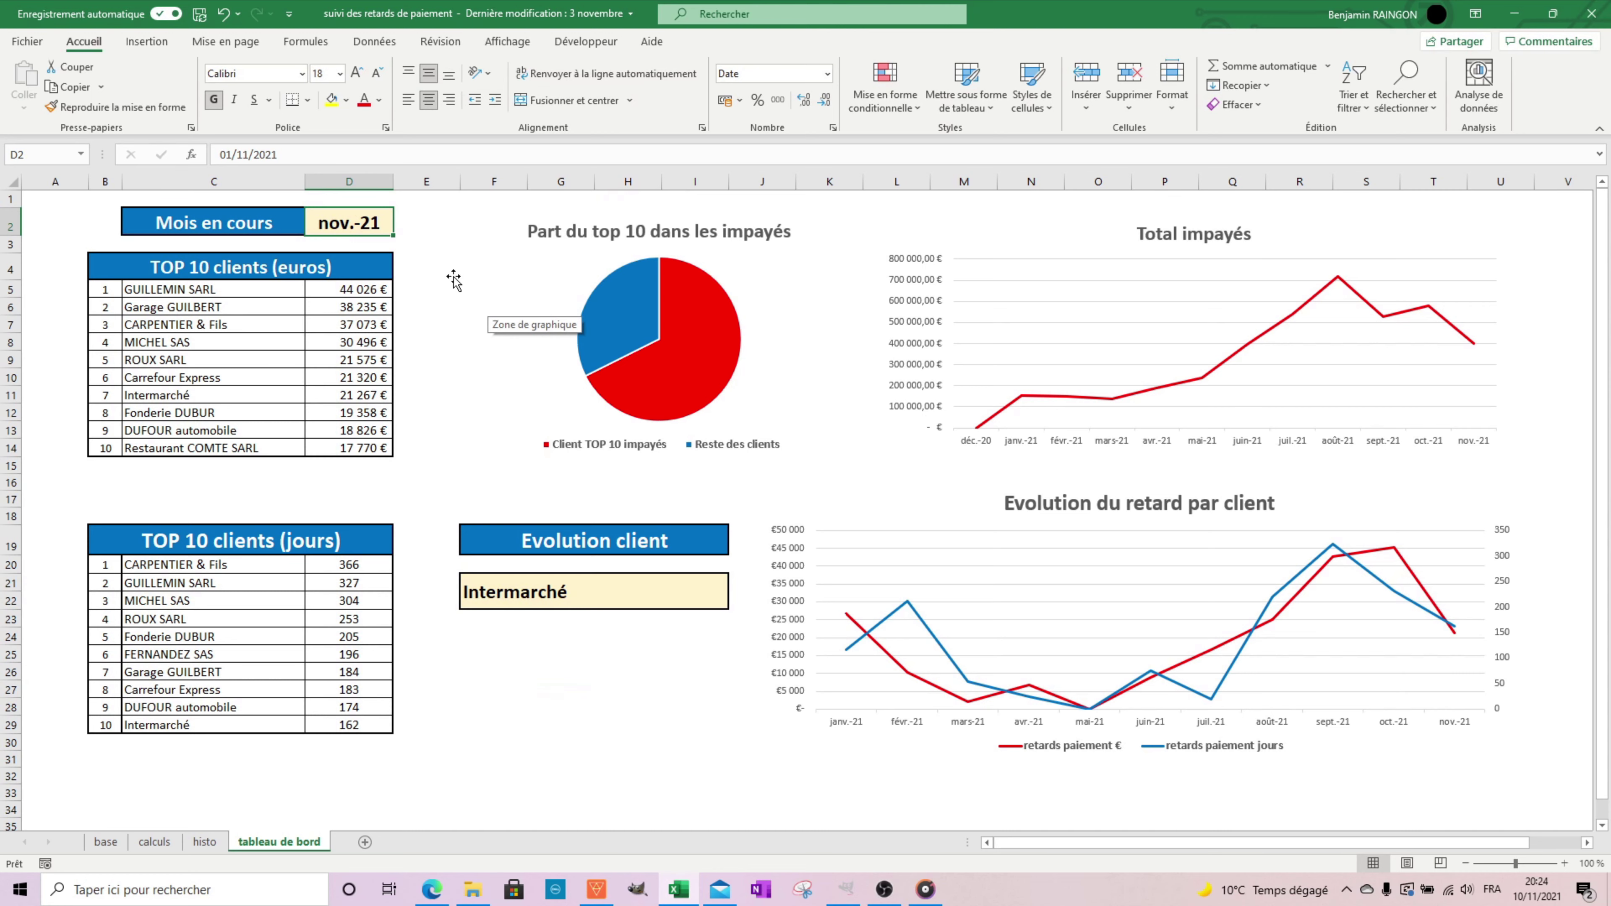
pyautogui.write('01/10/2021')
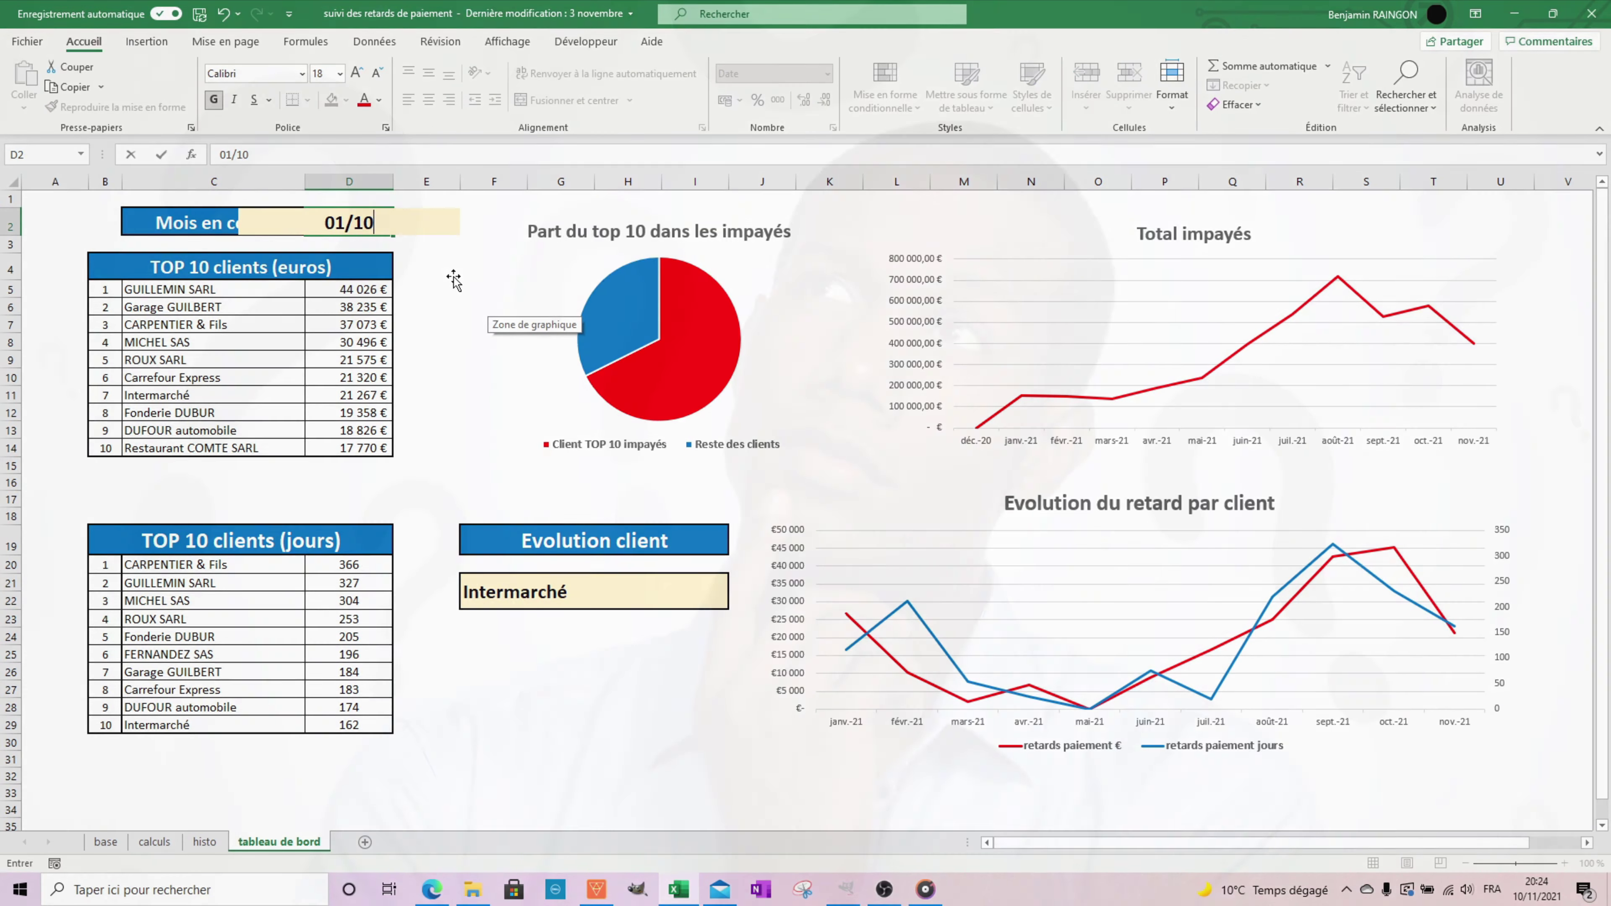
pyautogui.press('Return')
pyautogui.press('Up')
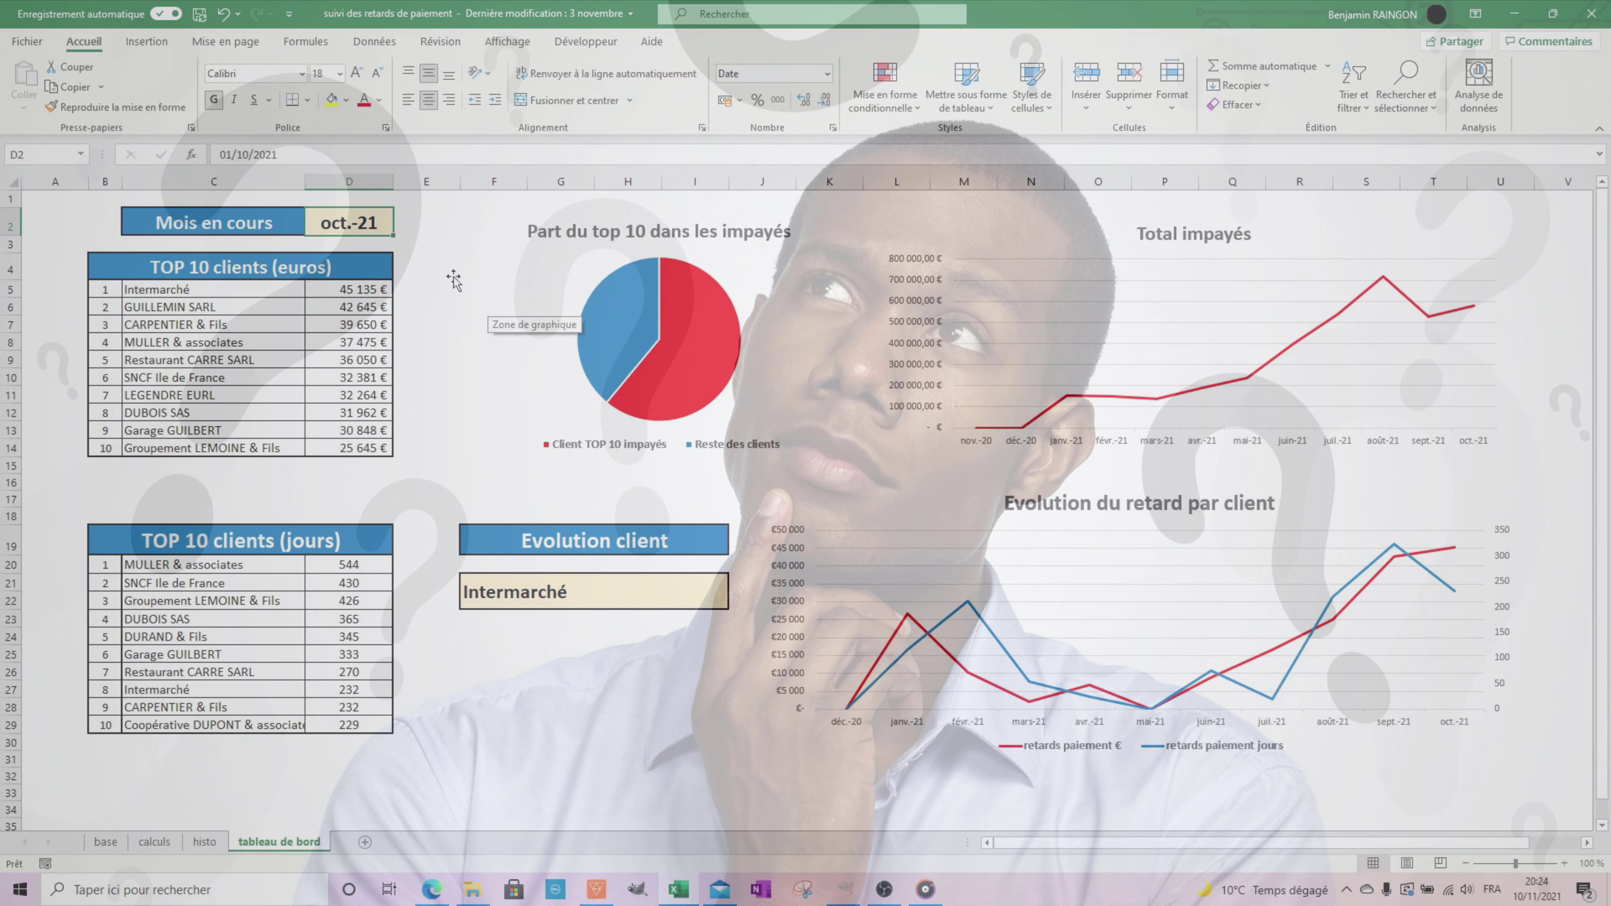
pyautogui.write('01/11/2021')
pyautogui.press('Return')
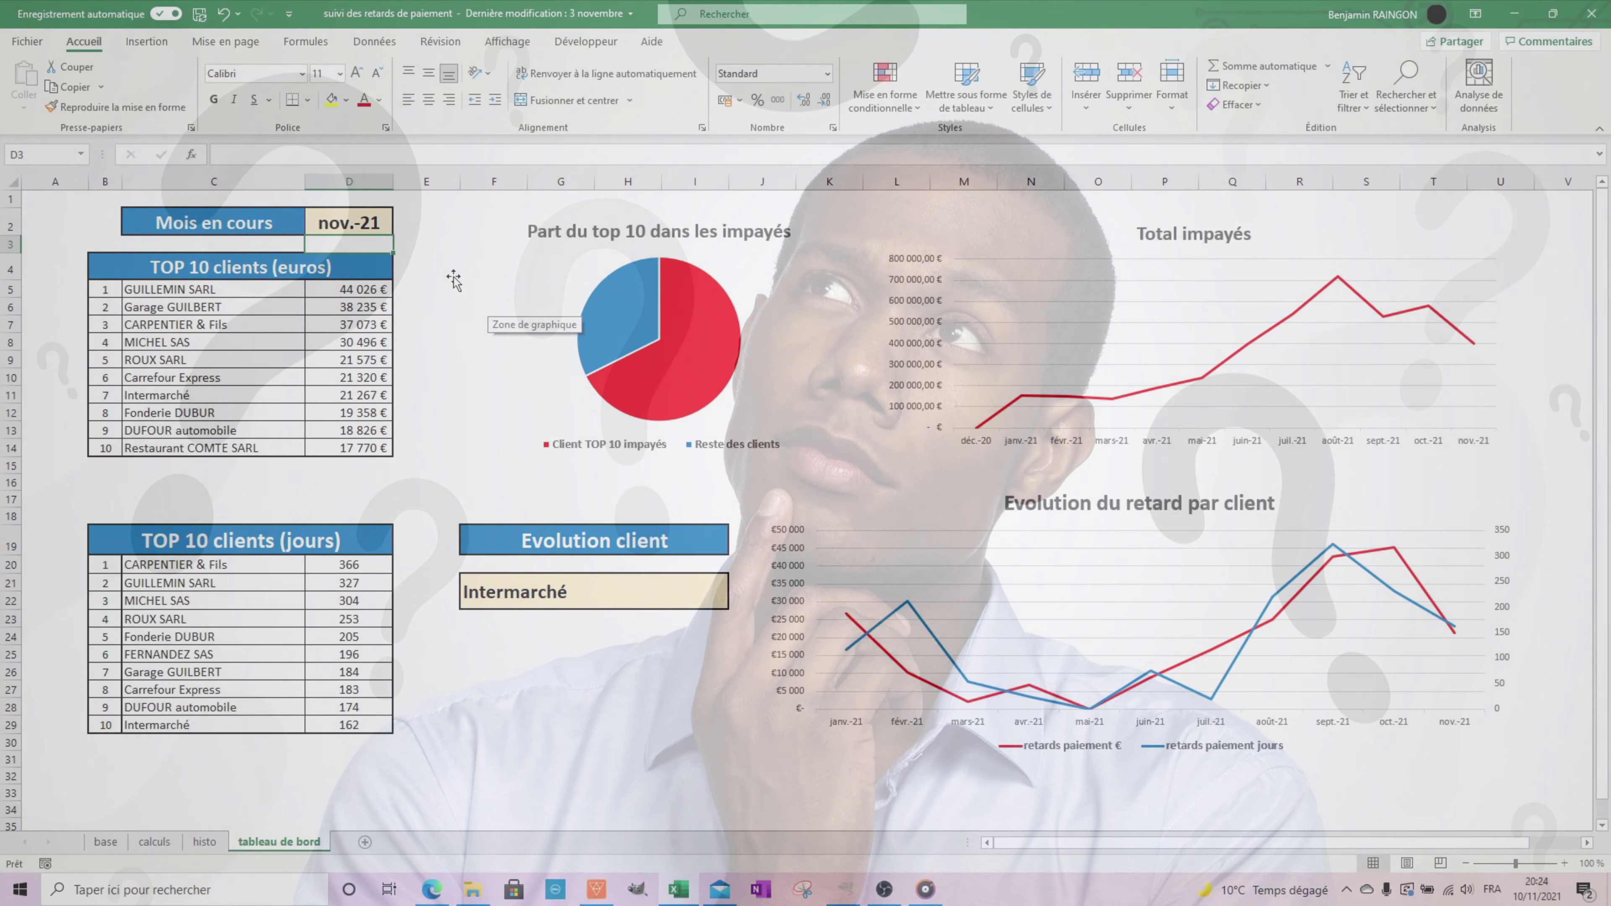